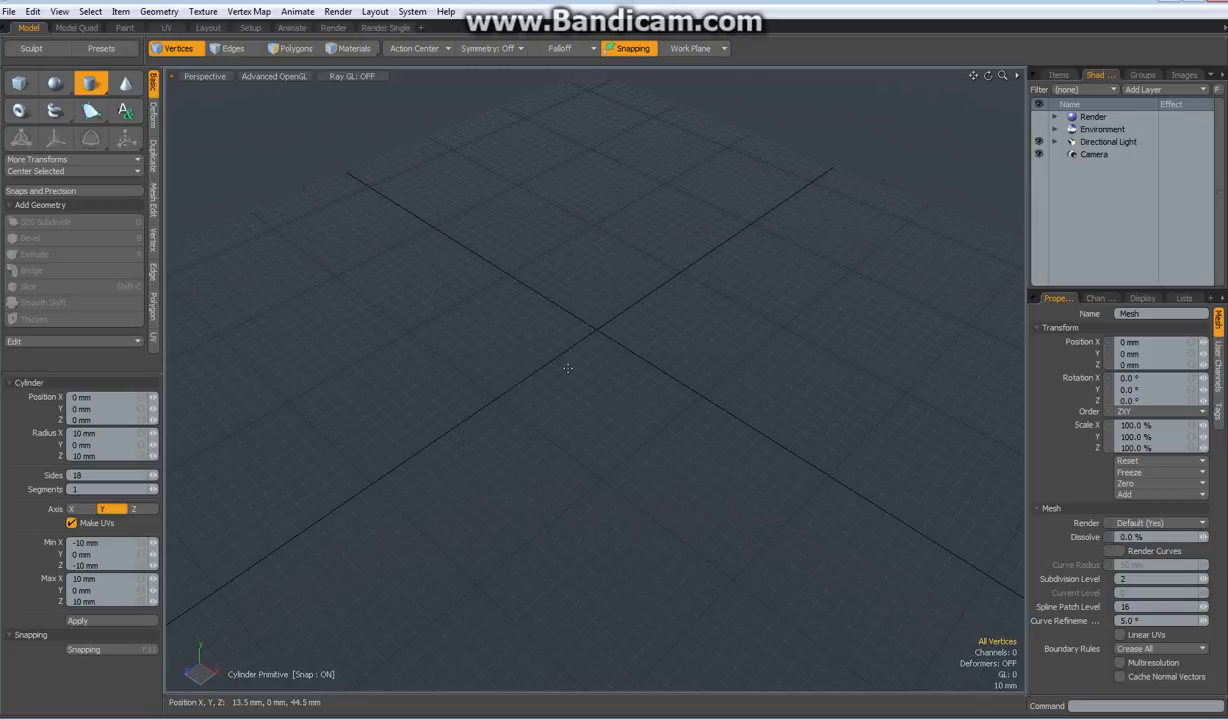
Create a default unit sphere at the origin and fit it in the perspective view.
key("ctrl")
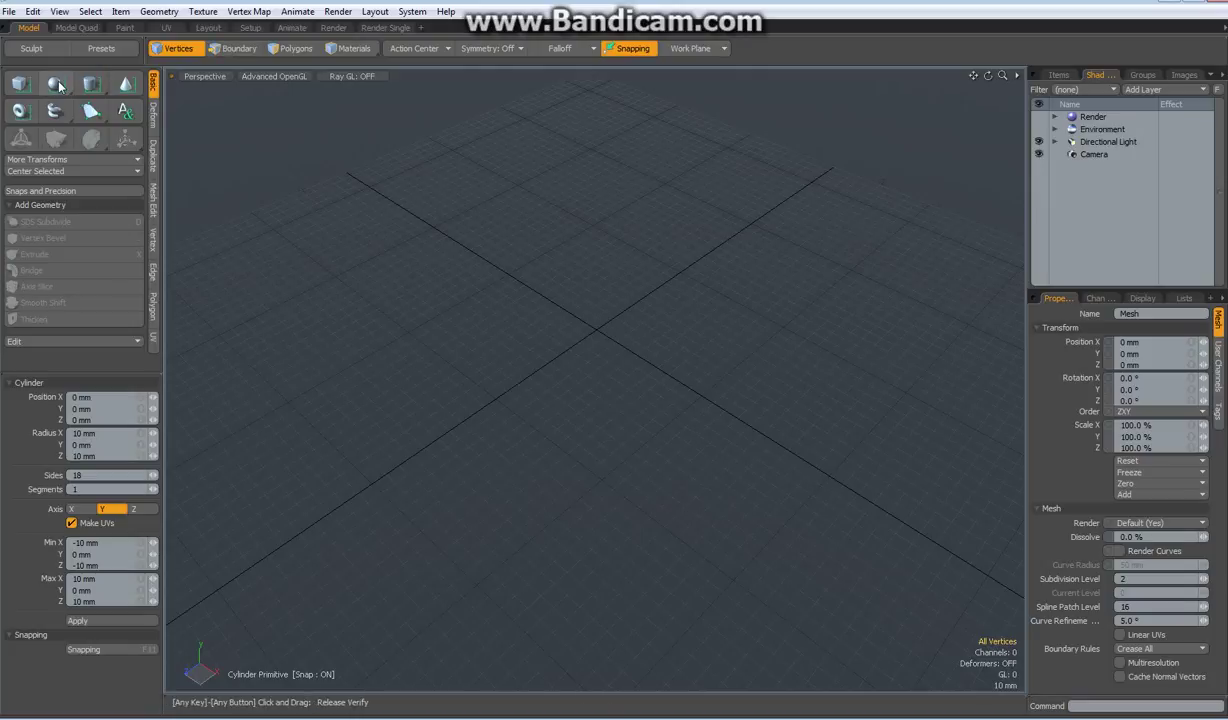
left_click(59, 83, "ctrl")
key("a")
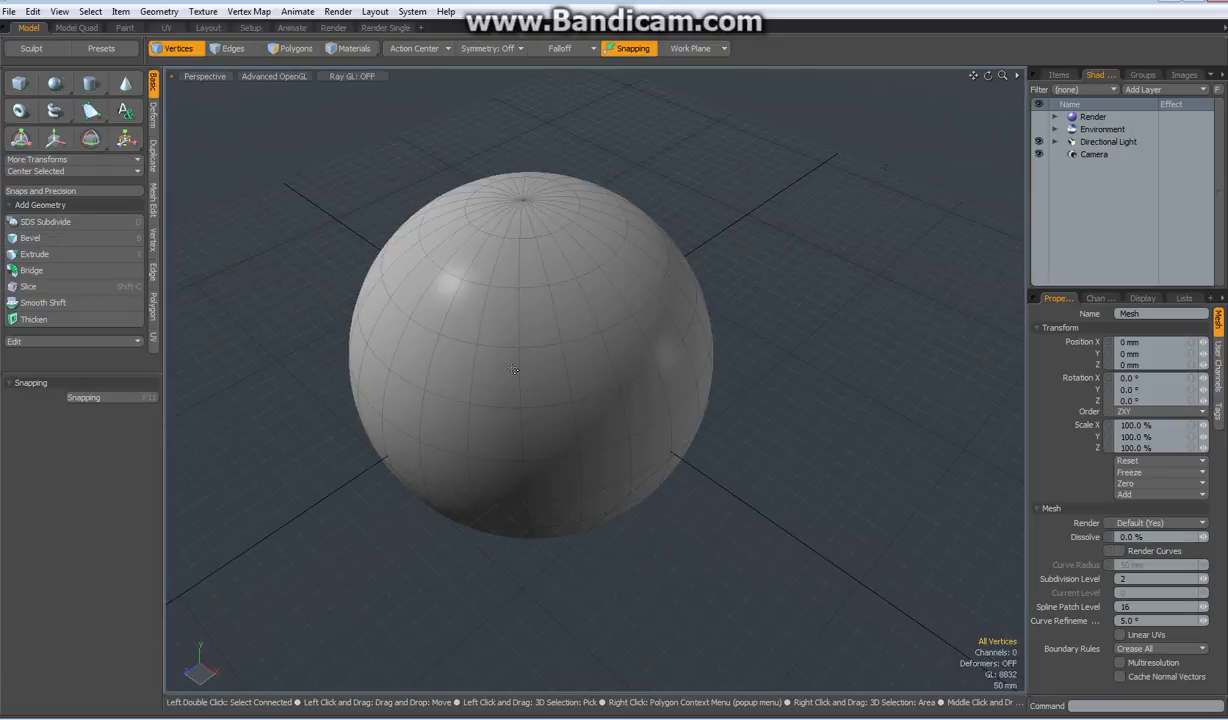
left_click_drag(525, 238, 510, 284, "alt")
scroll(481, 259, "up", 3)
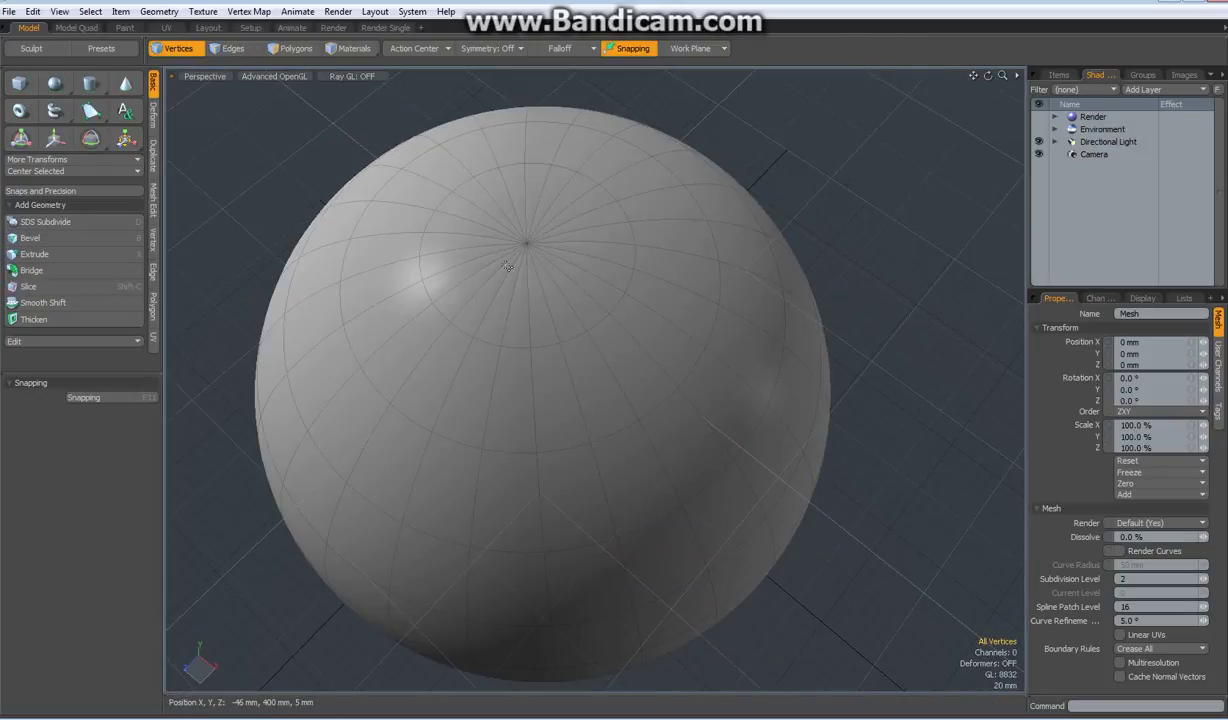
Hide the wireframe and examine the surface shading around the sphere's upper pole.
key("ctrl+3")
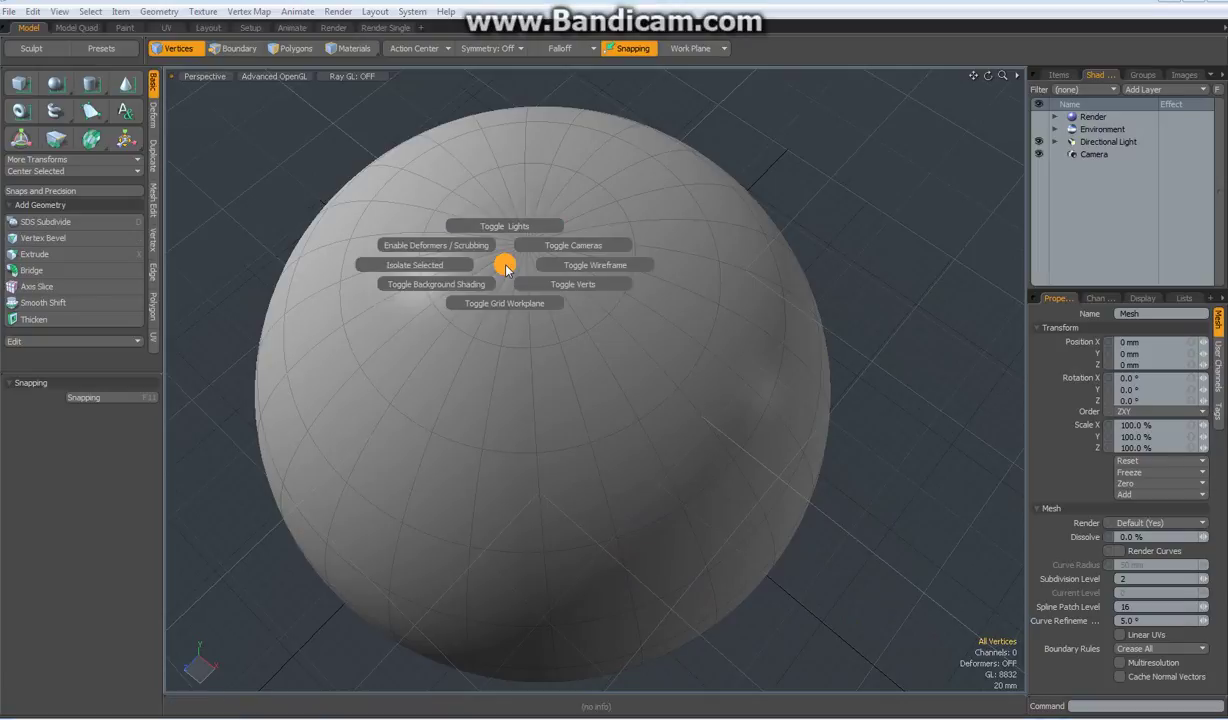
left_click(565, 268)
left_click_drag(539, 267, 543, 293, "alt")
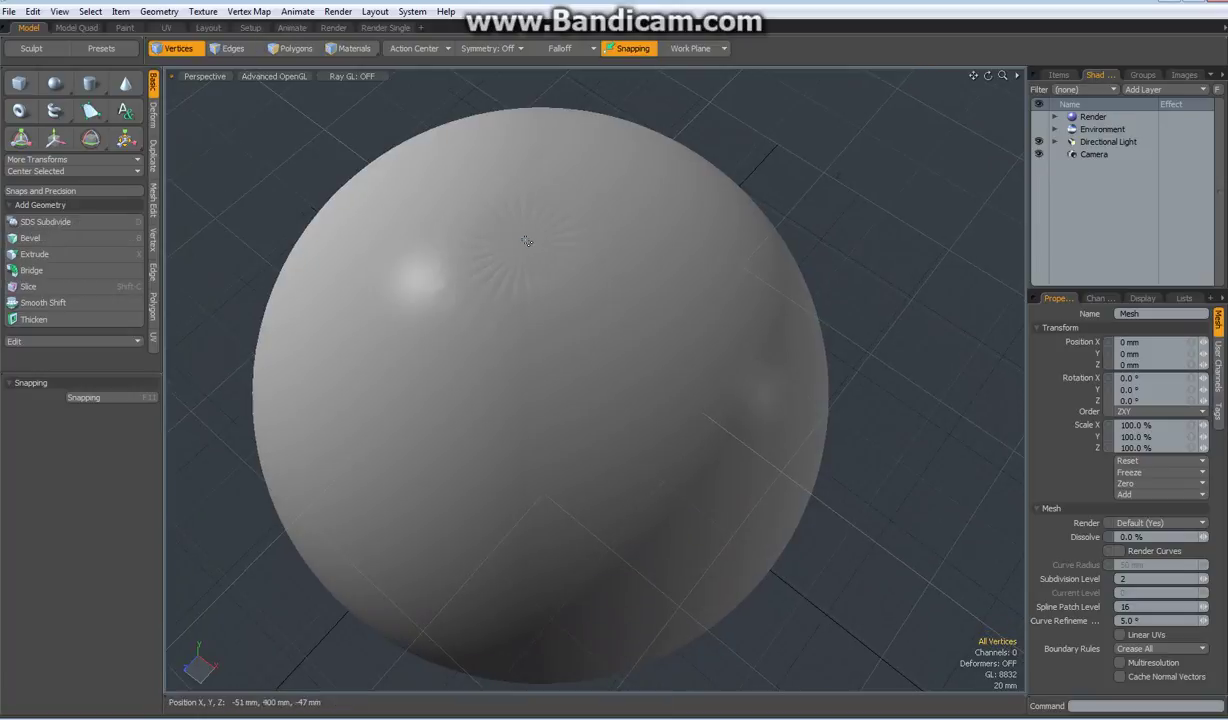
scroll(527, 241, "up", 4)
scroll(527, 241, "down", 2)
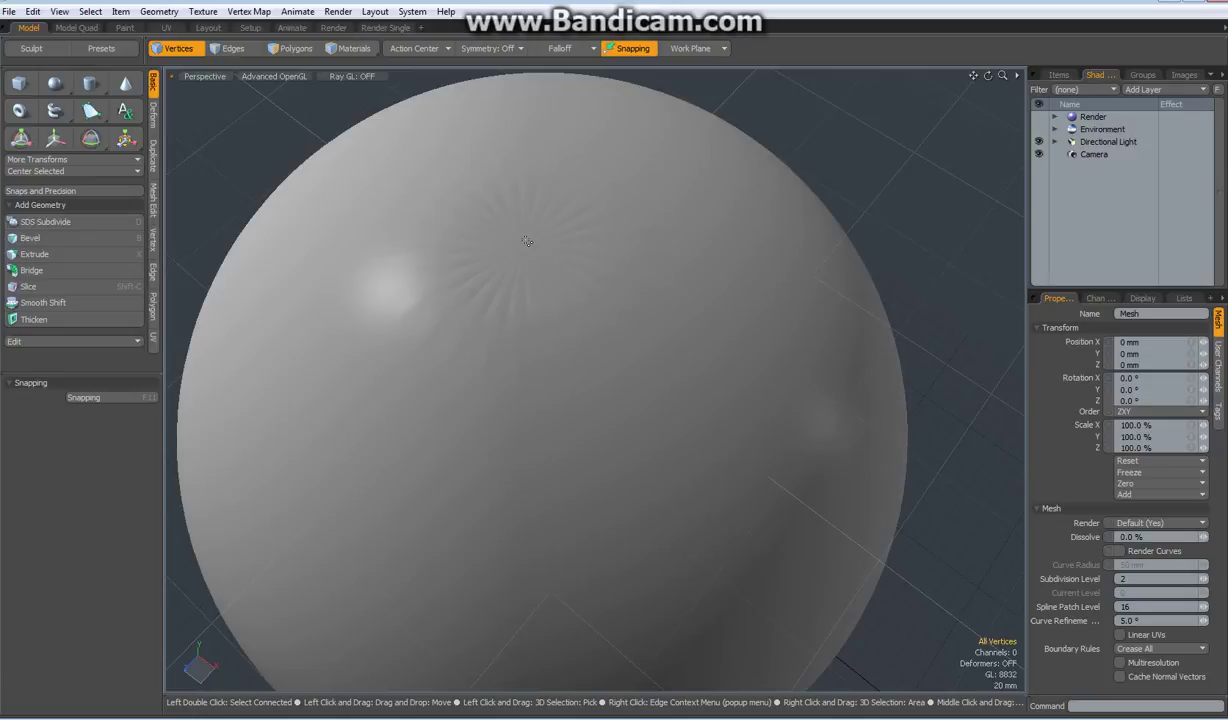
scroll(527, 241, "down", 2)
scroll(527, 241, "up", 2)
scroll(527, 241, "down", 1)
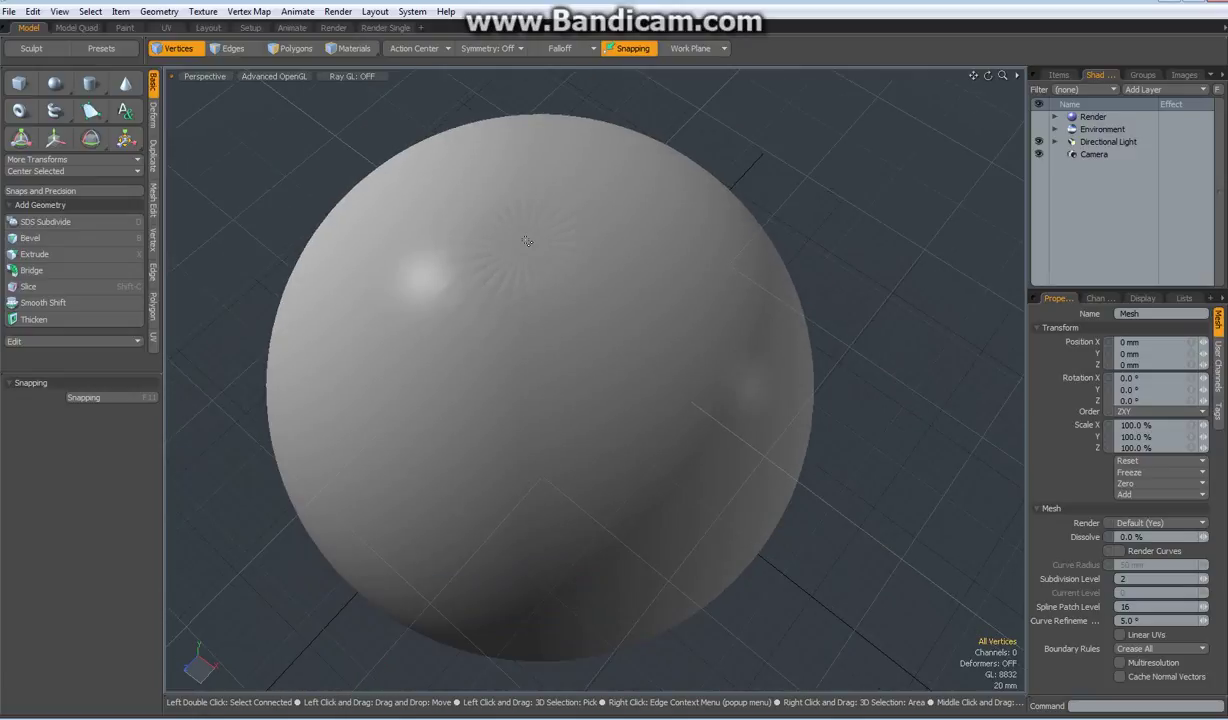
Delete the sphere and set up the Sphere tool in Quadball mode with subdivision level 5.
key("Delete")
left_click(55, 84)
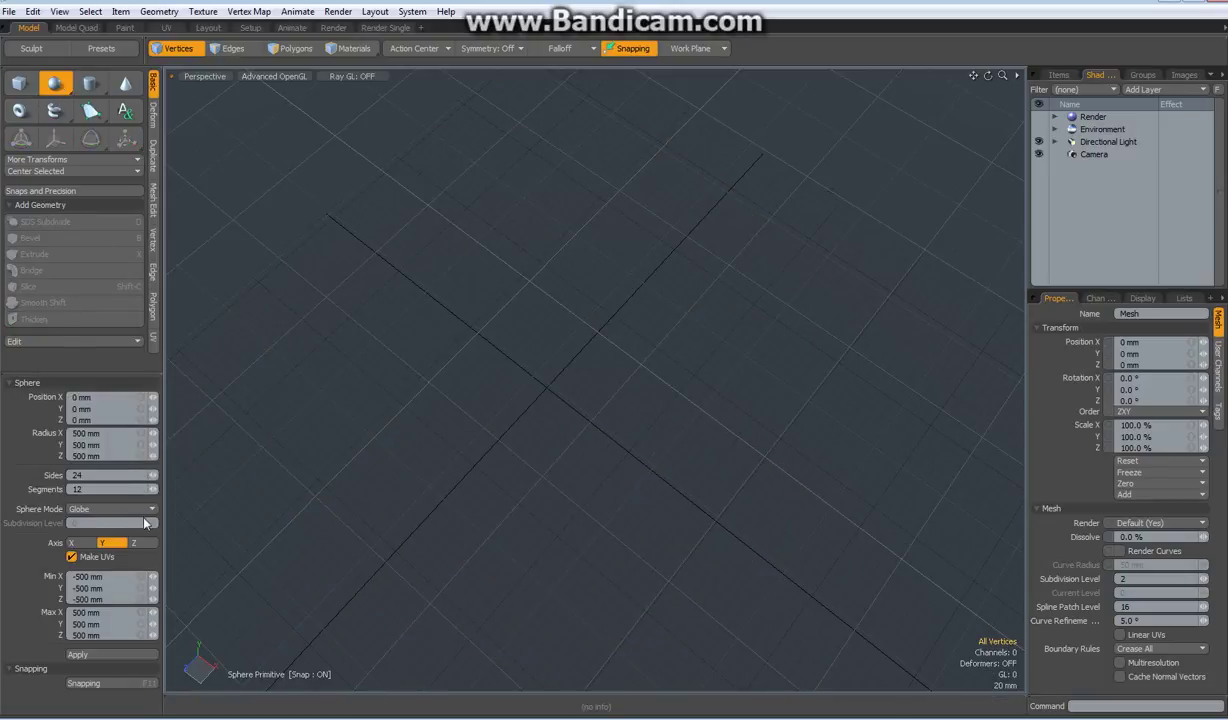
left_click(152, 511)
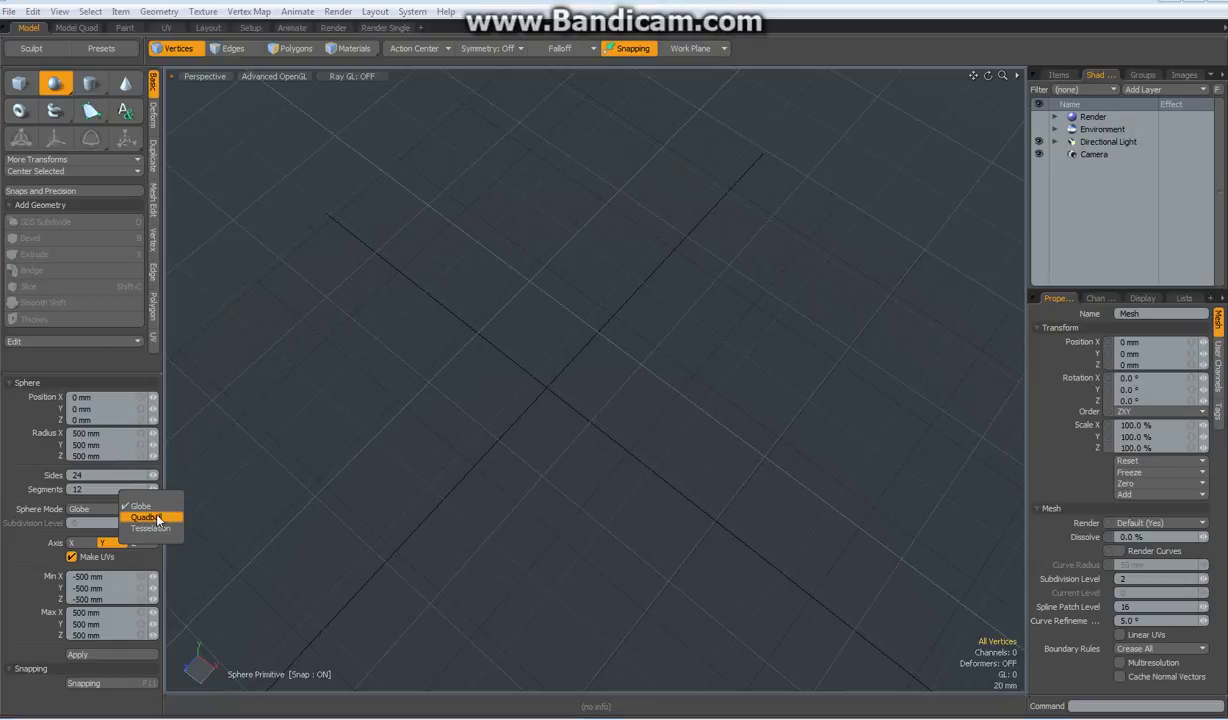
left_click(157, 517)
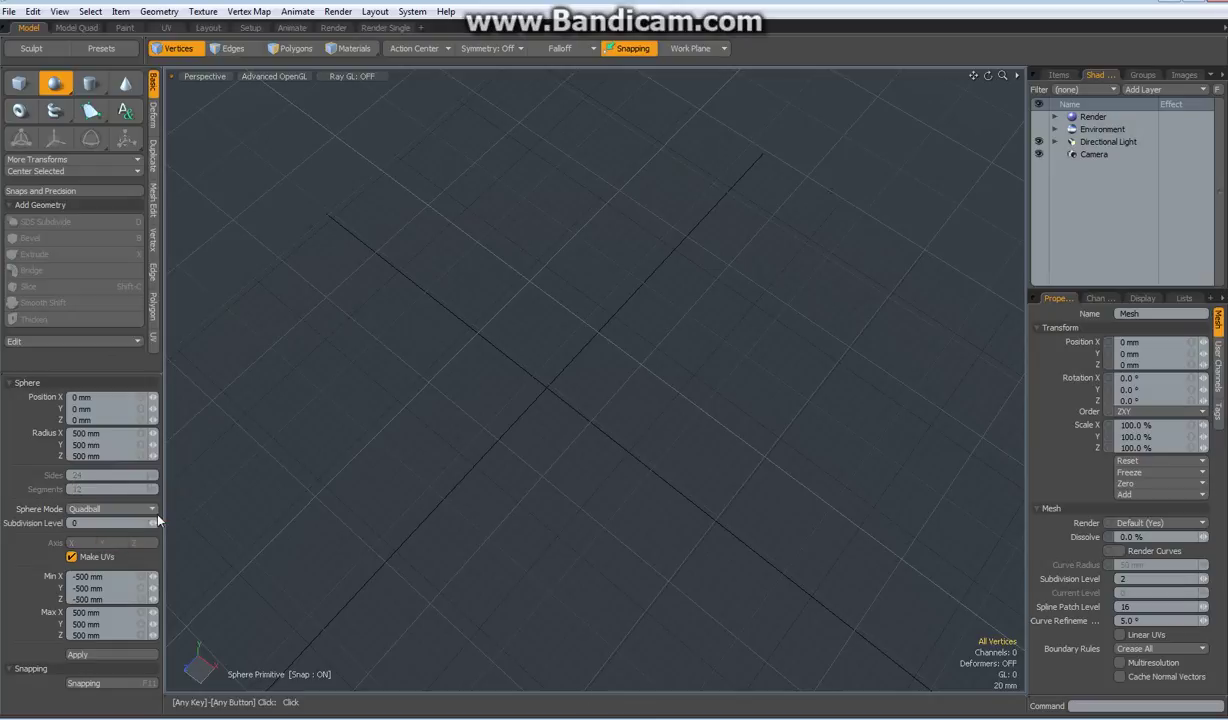
left_click(73, 523)
type("5")
key("Return")
Place a quadball sphere of 175 mm radius above the grid and show its wireframe again.
left_click_drag(568, 405, 523, 309, "alt")
key("space")
key("ctrl+3")
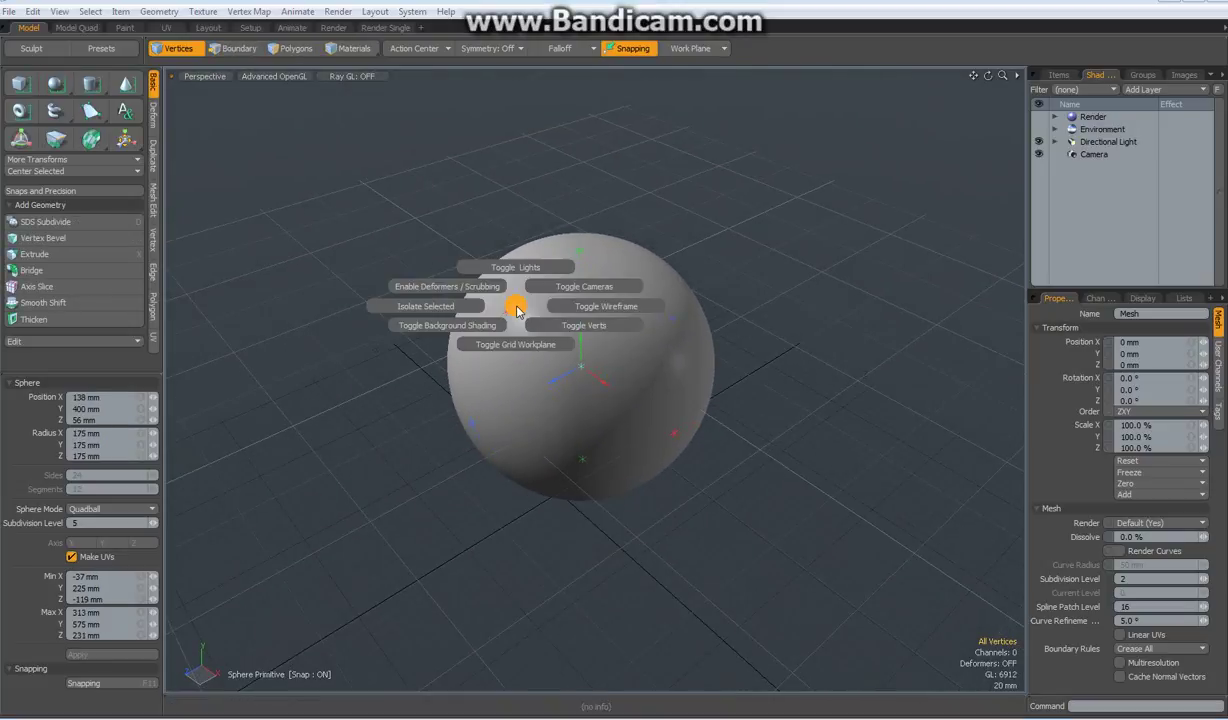
left_click(556, 300)
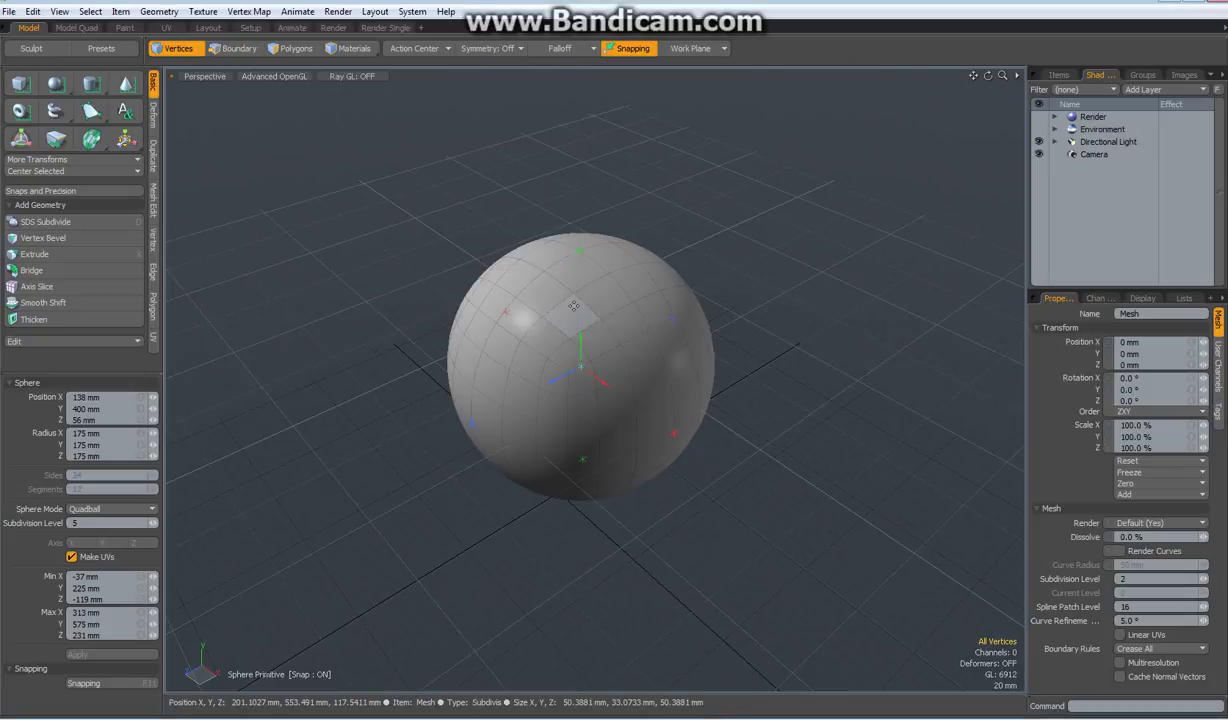
left_click_drag(597, 338, 577, 307, "alt")
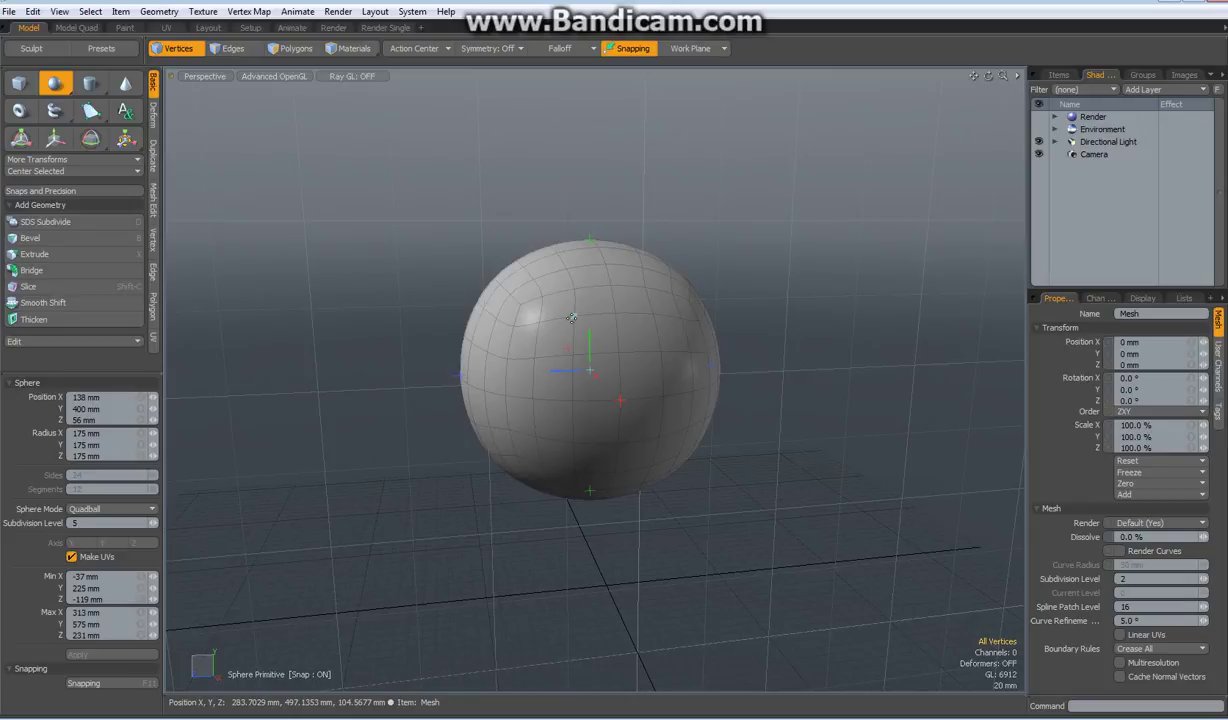
Finish the Sphere tool and select one vertical and two horizontal edge loops in turn to check the sphere's topology.
key("q")
key("2")
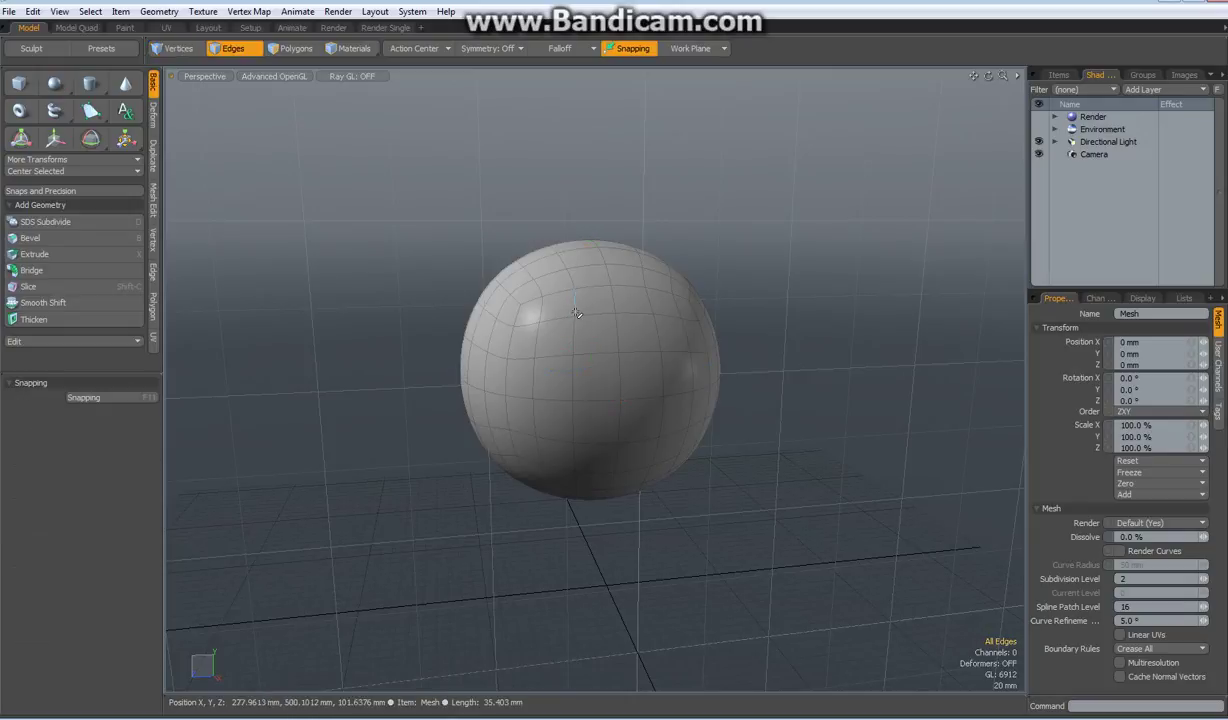
double_click(574, 305)
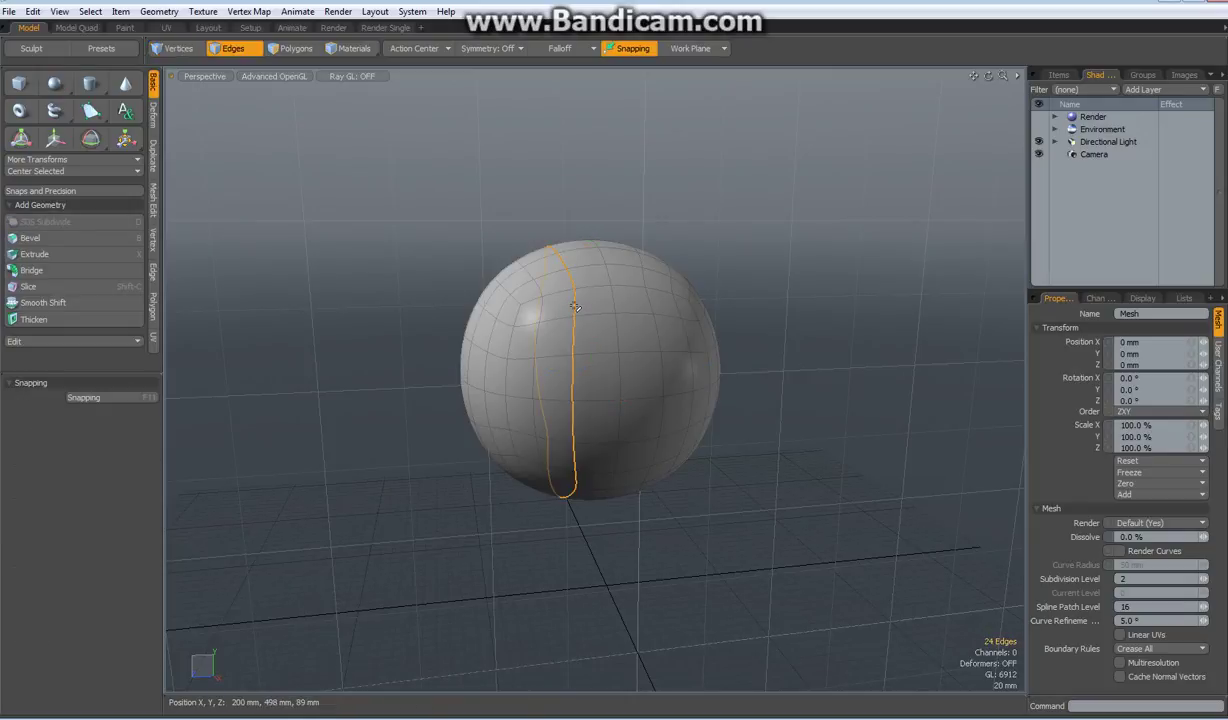
double_click(597, 353)
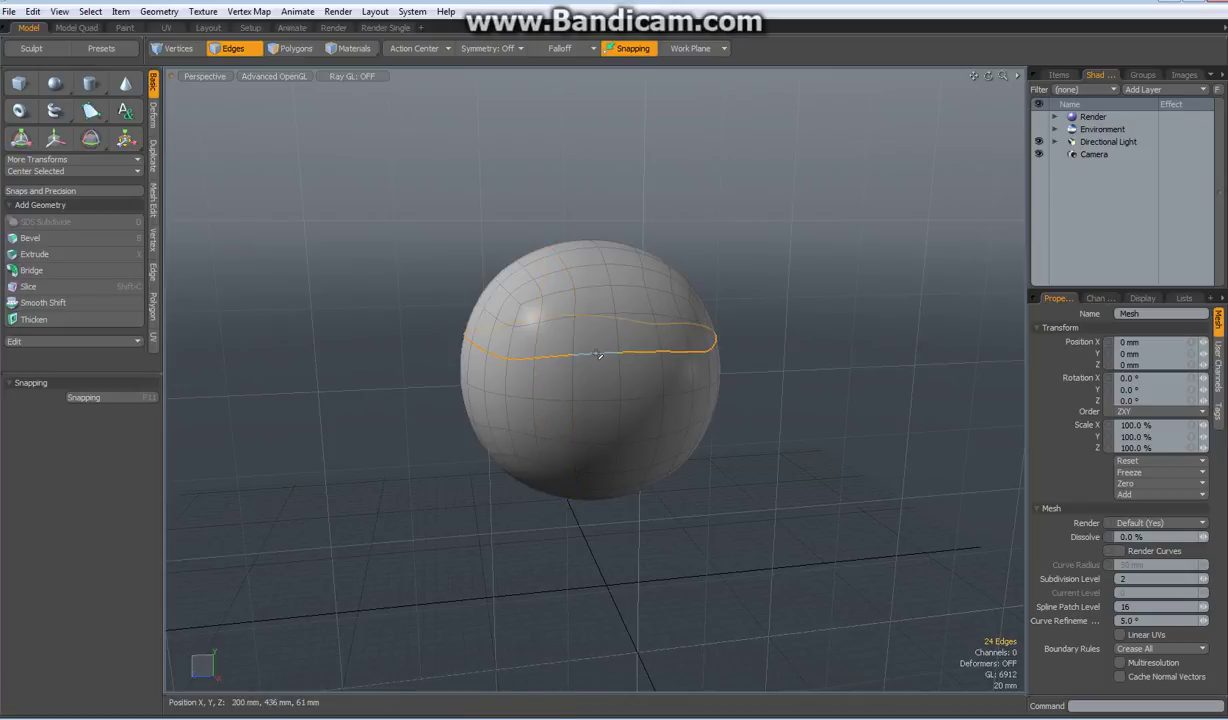
double_click(600, 316)
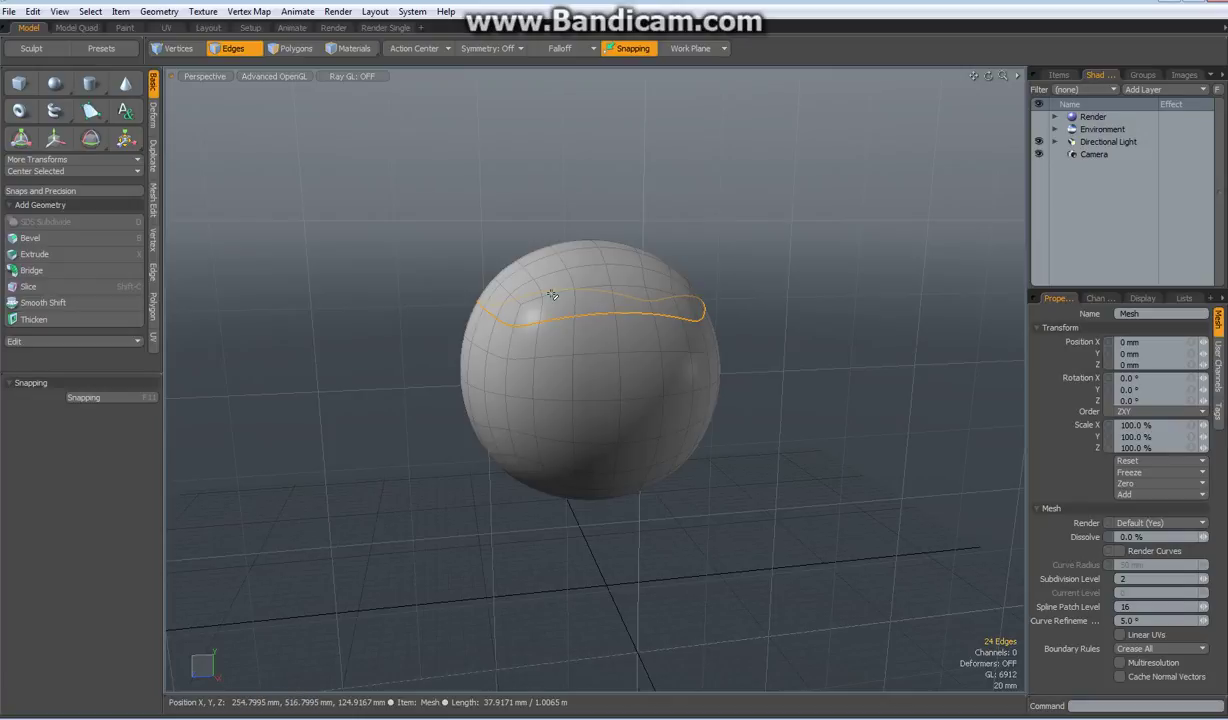
Delete all polygons of the quadball sphere.
key("3")
double_click(601, 383)
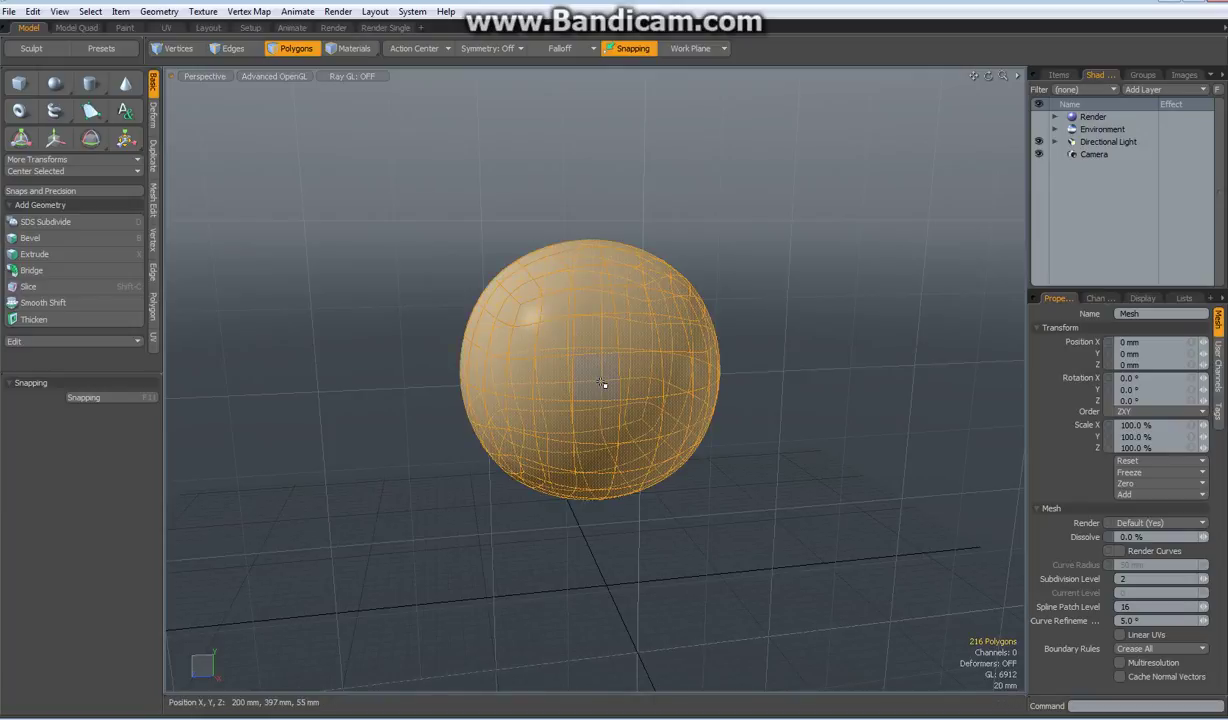
key("Delete")
In the top view, draw a flat 22-sided cylinder disc outward from the origin.
key("ctrl+Up")
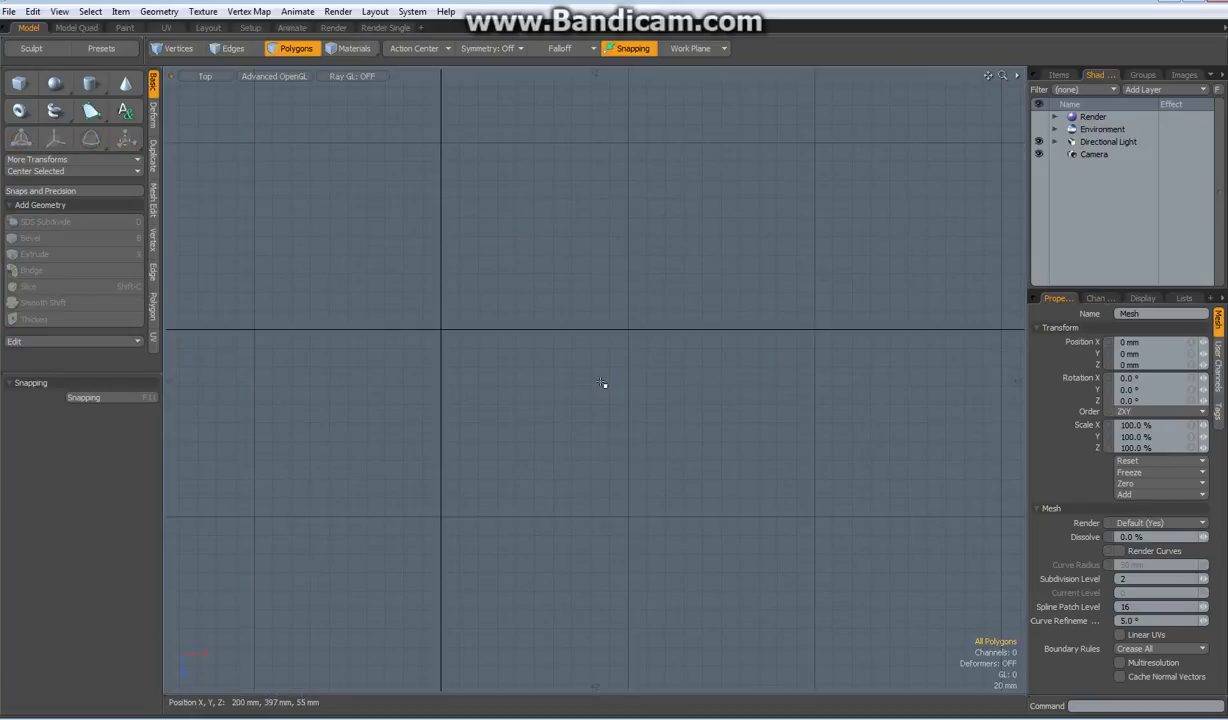
key("a")
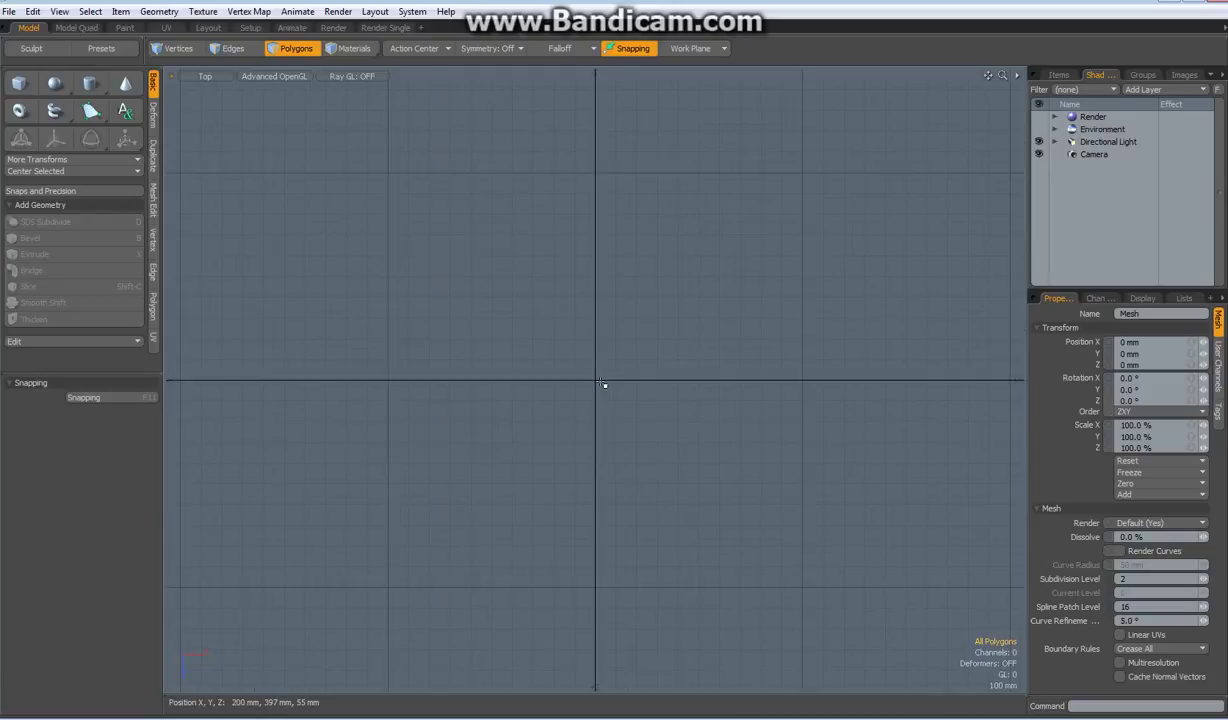
left_click(95, 88)
left_click(91, 474)
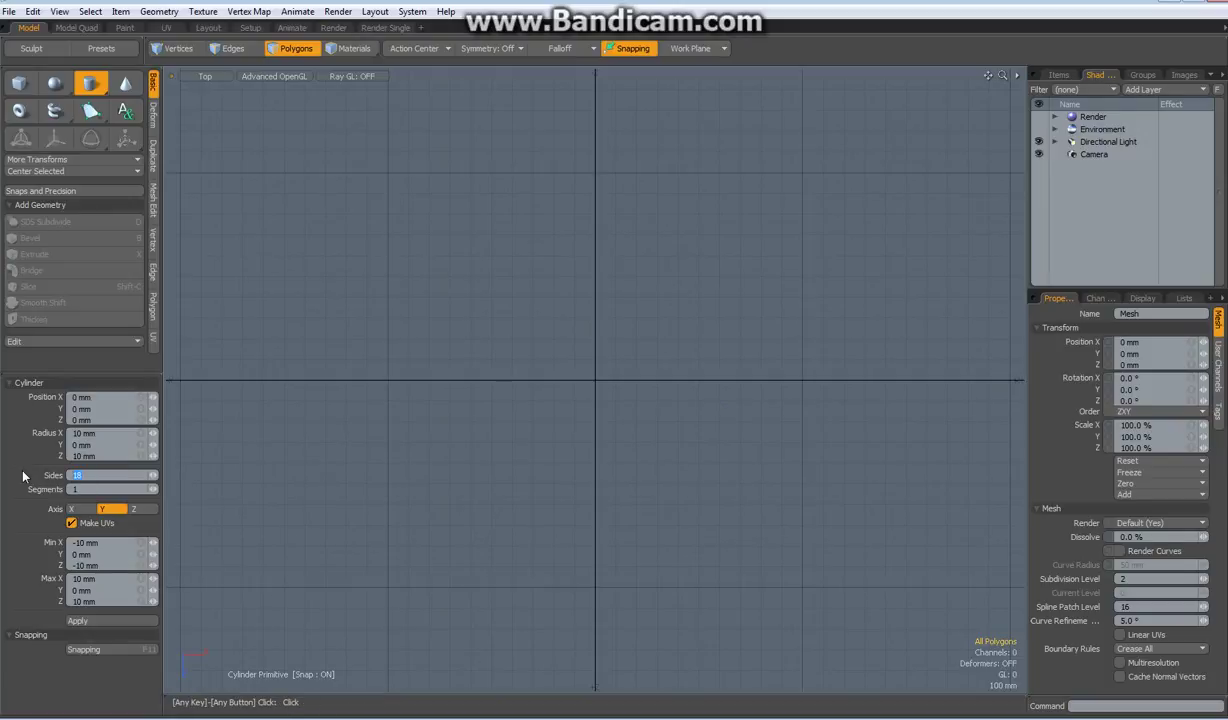
type("22")
left_click_drag(595, 381, 663, 448)
Set the disc's X and Z radii to 222 mm and its Z position to 0 mm.
left_click(121, 433)
type("222")
left_click(117, 456)
type("22")
left_click(116, 420)
type("0")
key("Return")
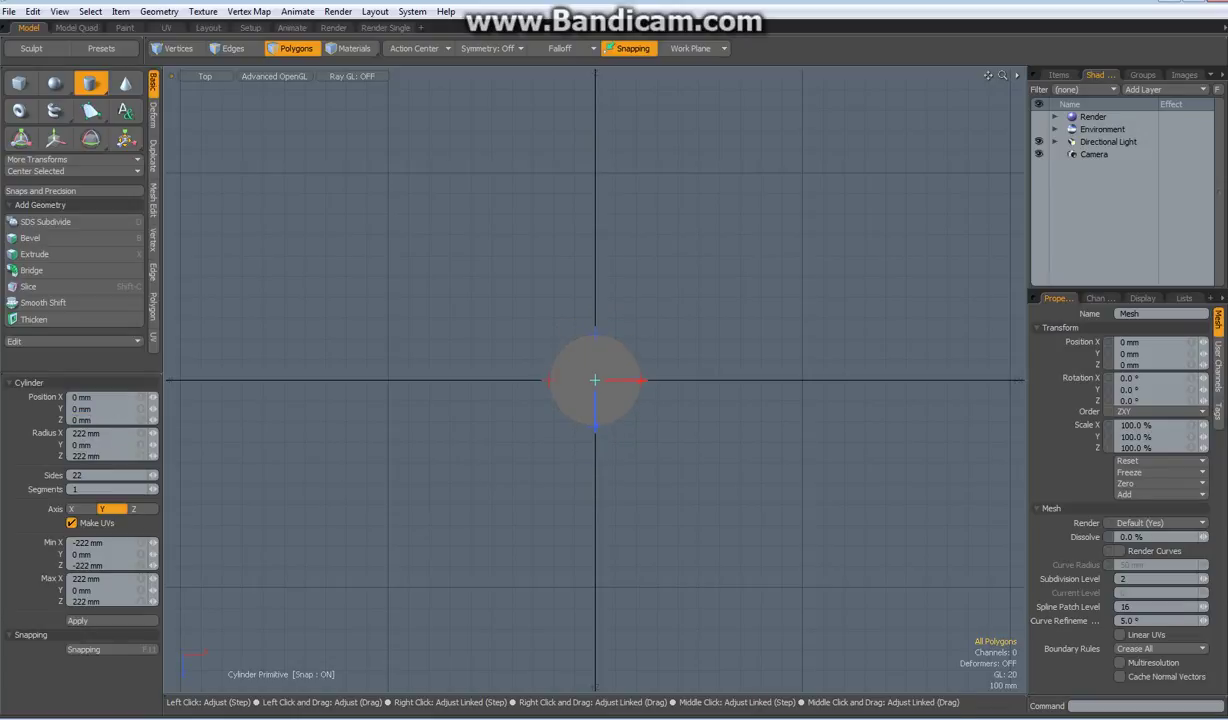
key("space")
Inset the disc polygon twice with Polygon Bevel, the second time by about 37 mm, and delete the innermost polygon.
scroll(600, 381, "up", 5)
left_click(600, 381)
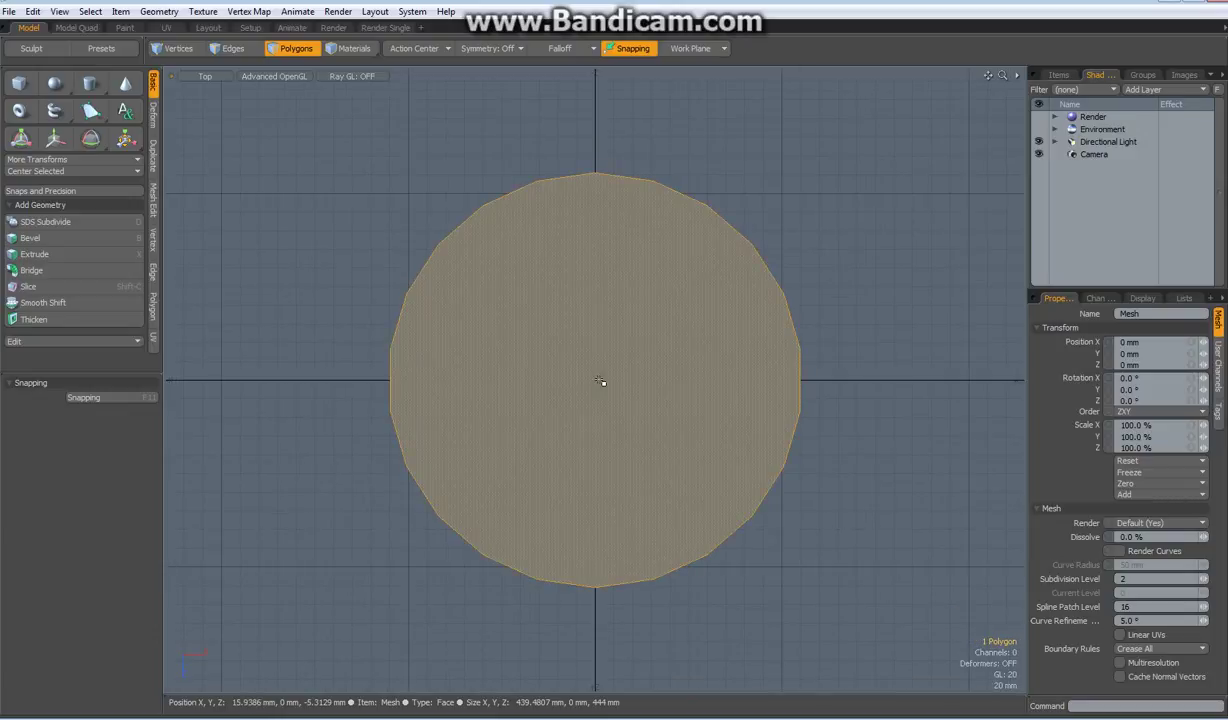
key("b")
left_click(600, 381)
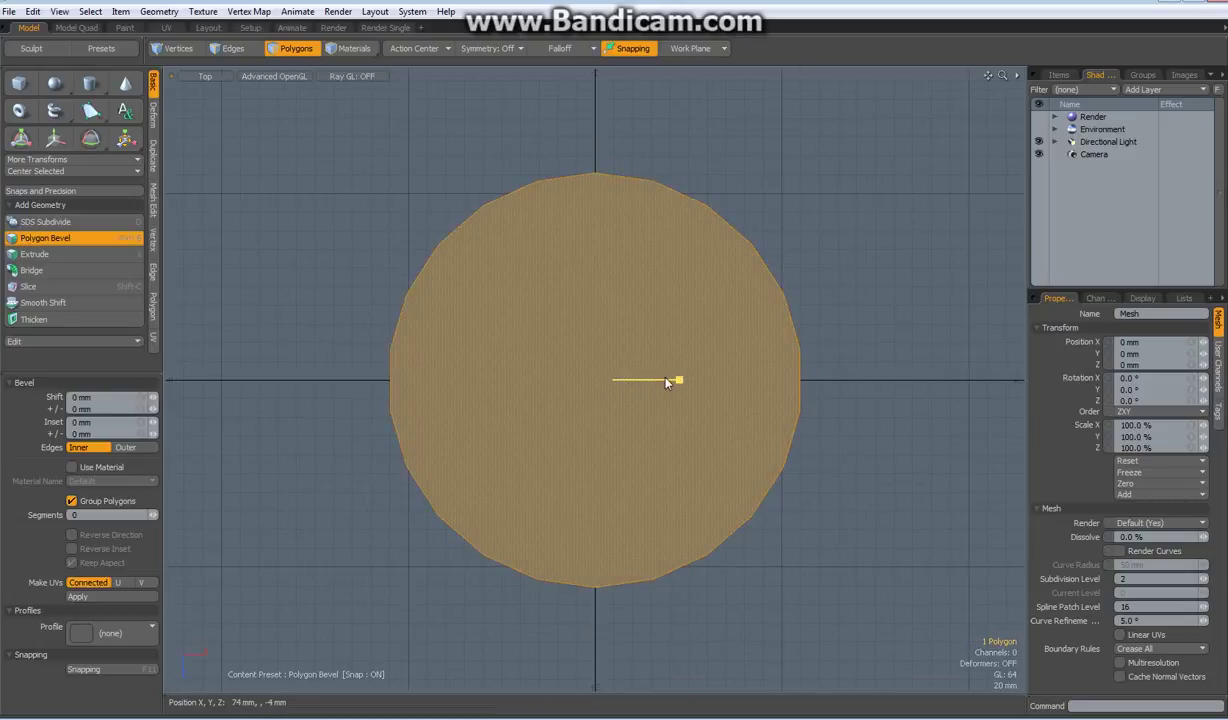
left_click_drag(686, 380, 506, 378)
left_click(494, 316, "shift")
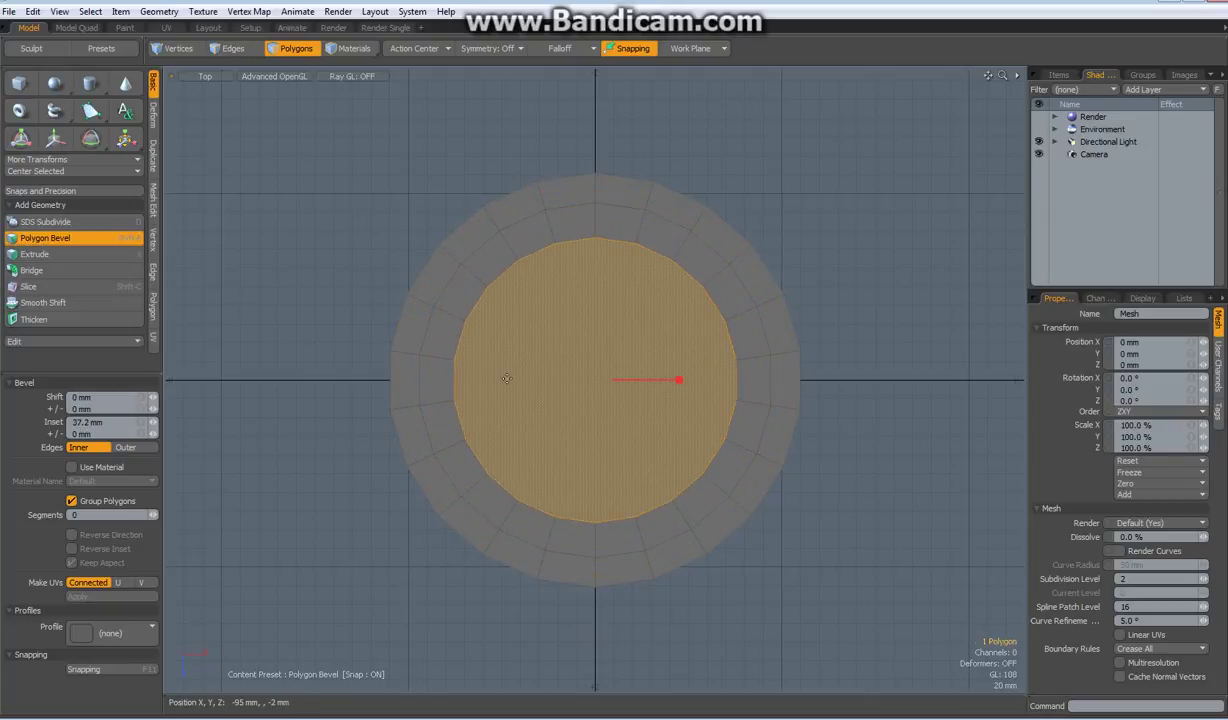
key("Delete")
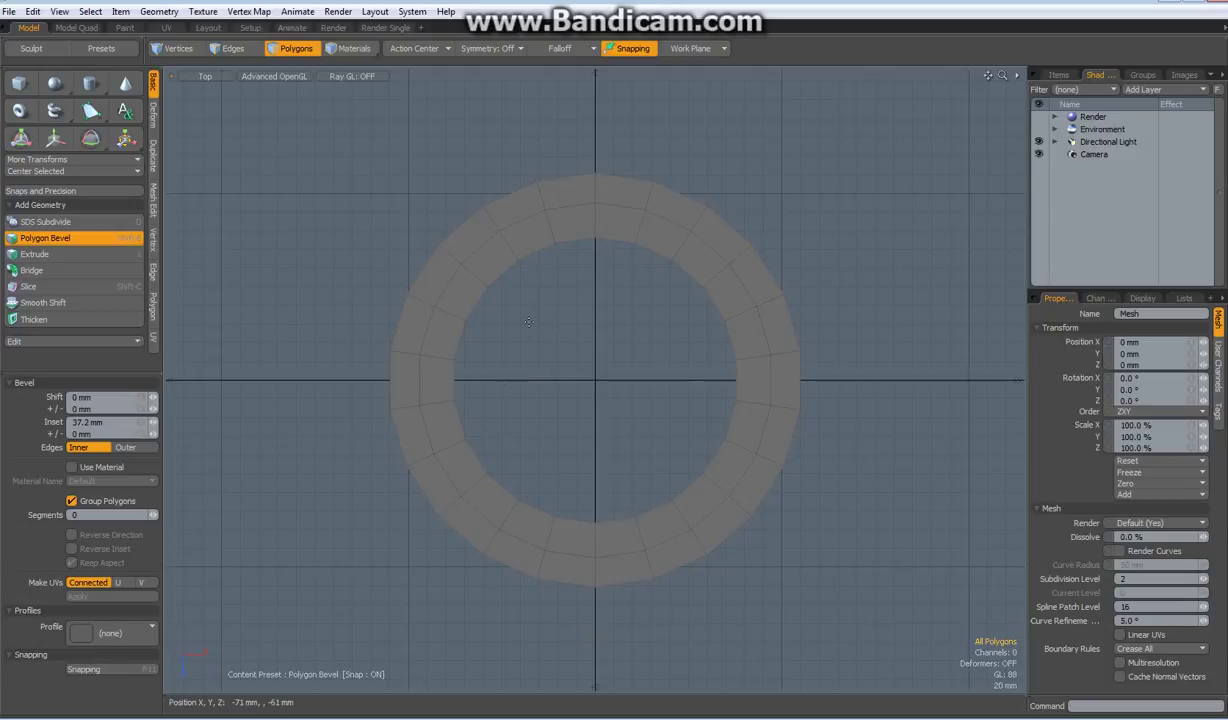
Bridge the four upper inner edges of the ring to the four lower ones across the opening.
key("2")
left_click(540, 252)
left_click(581, 272, "shift")
mouse_move(592, 277)
left_mouse_down()
mouse_move(607, 242)
mouse_move(662, 256)
left_mouse_up()
mouse_move(540, 522)
left_mouse_down("shift")
mouse_move(530, 492)
mouse_move(571, 481)
mouse_move(655, 505)
mouse_move(496, 411)
left_mouse_up("shift")
left_click(31, 270)
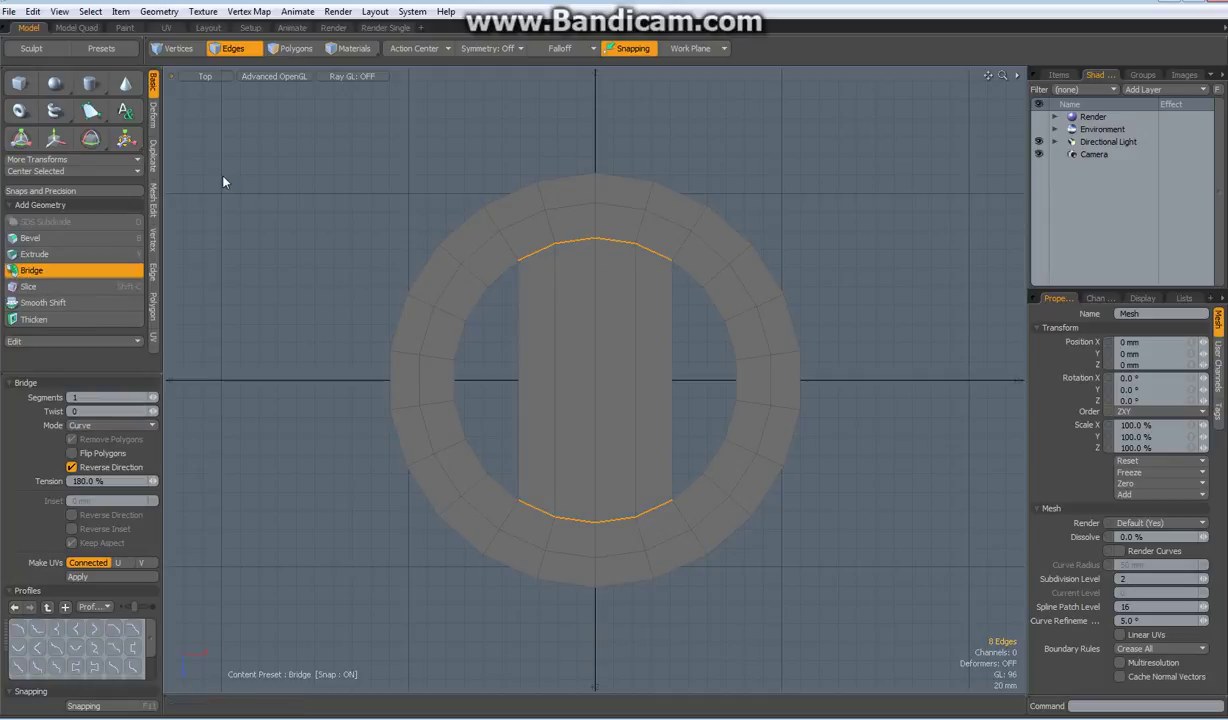
key("space")
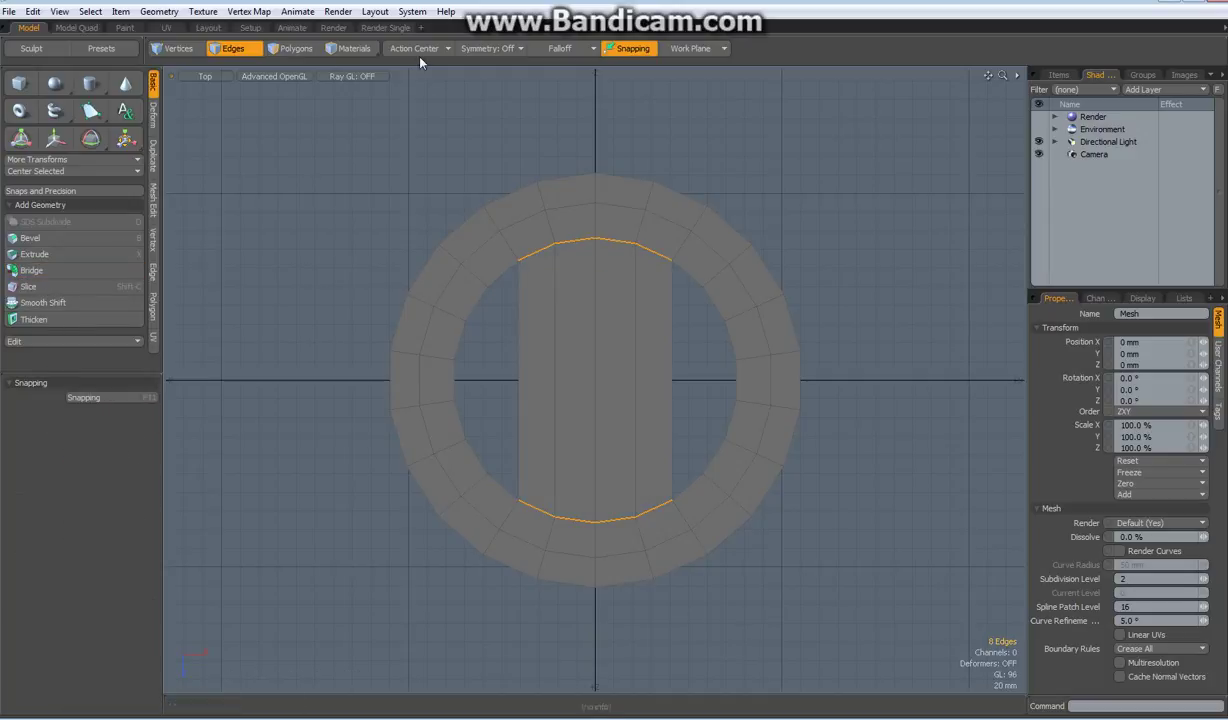
Set symmetry to Z and slice the four bridge polygons crosswise at about Z -96 mm.
left_click(496, 51)
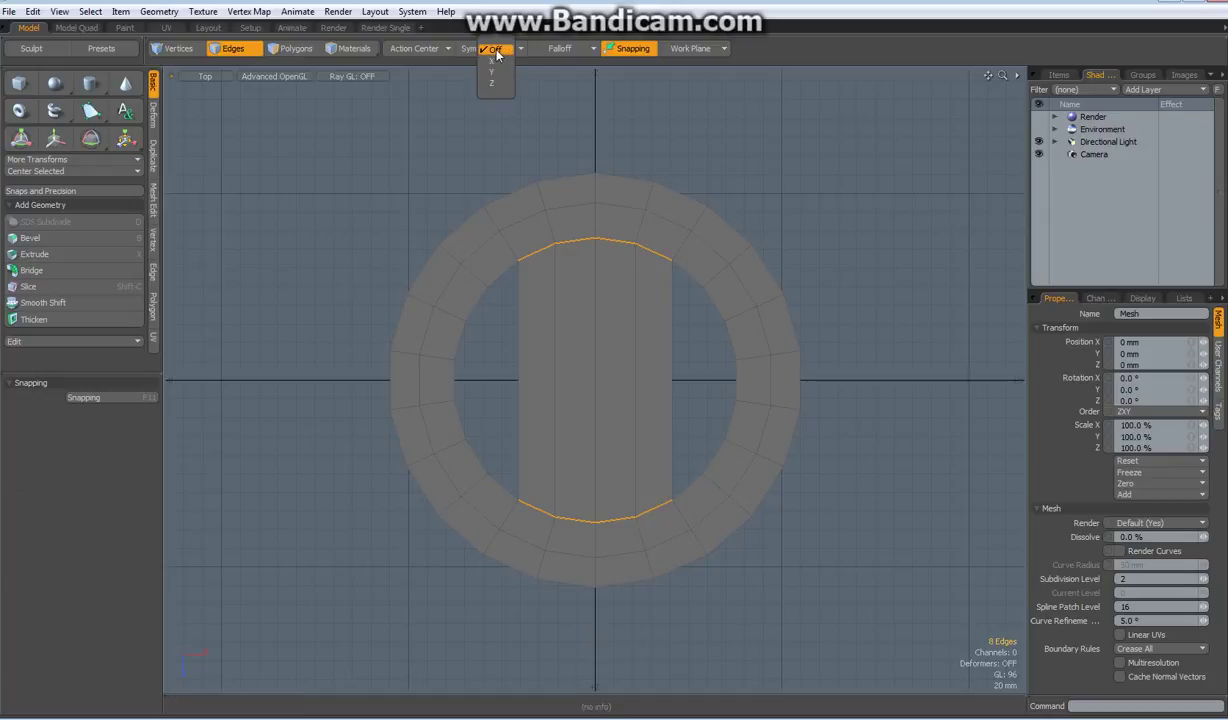
left_click(494, 83)
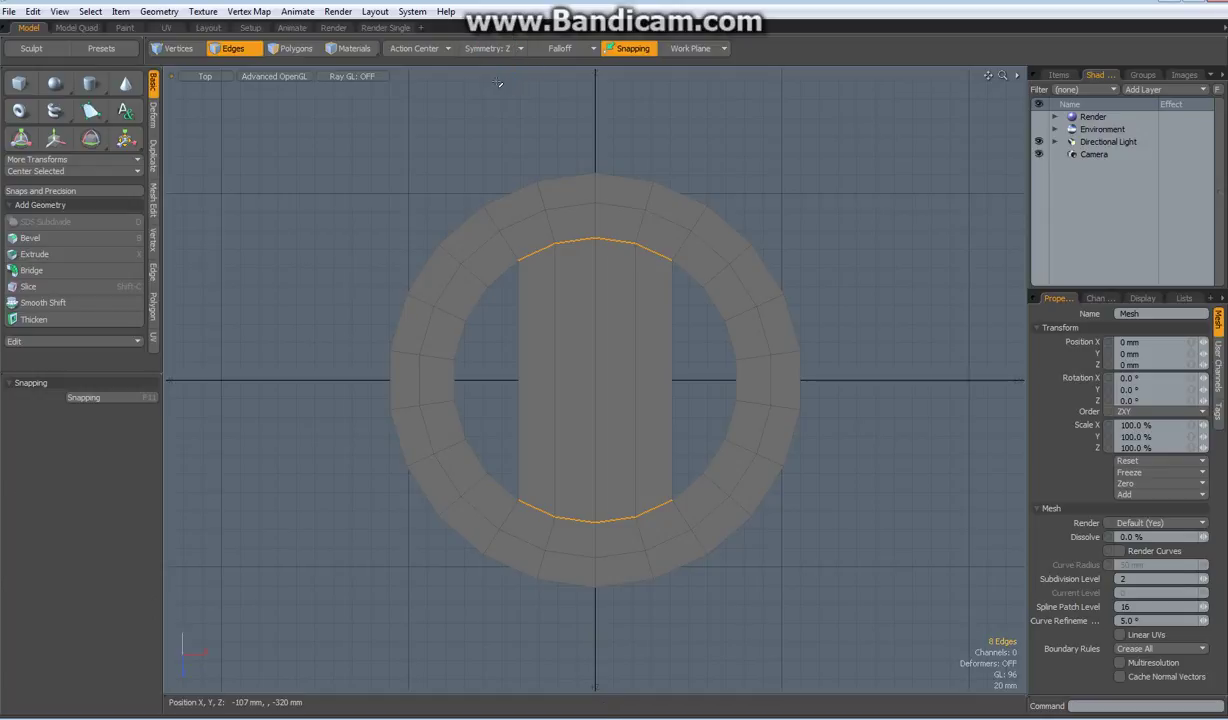
key("3")
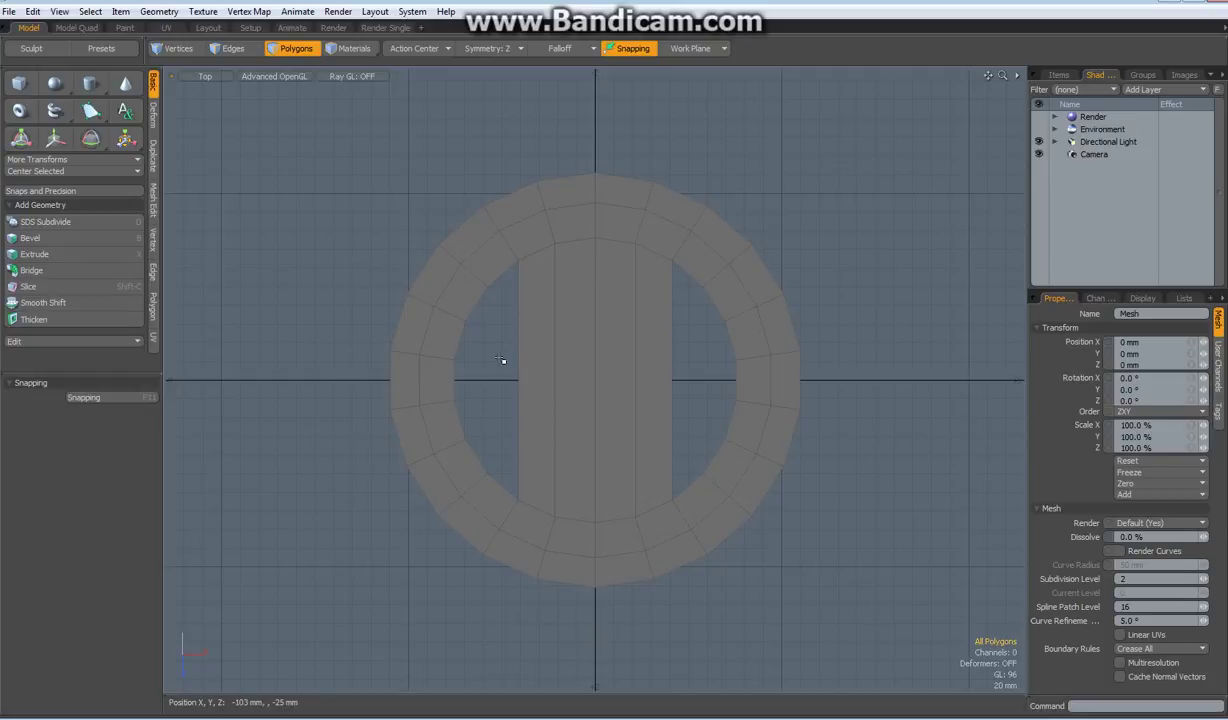
left_click_drag(501, 360, 706, 360)
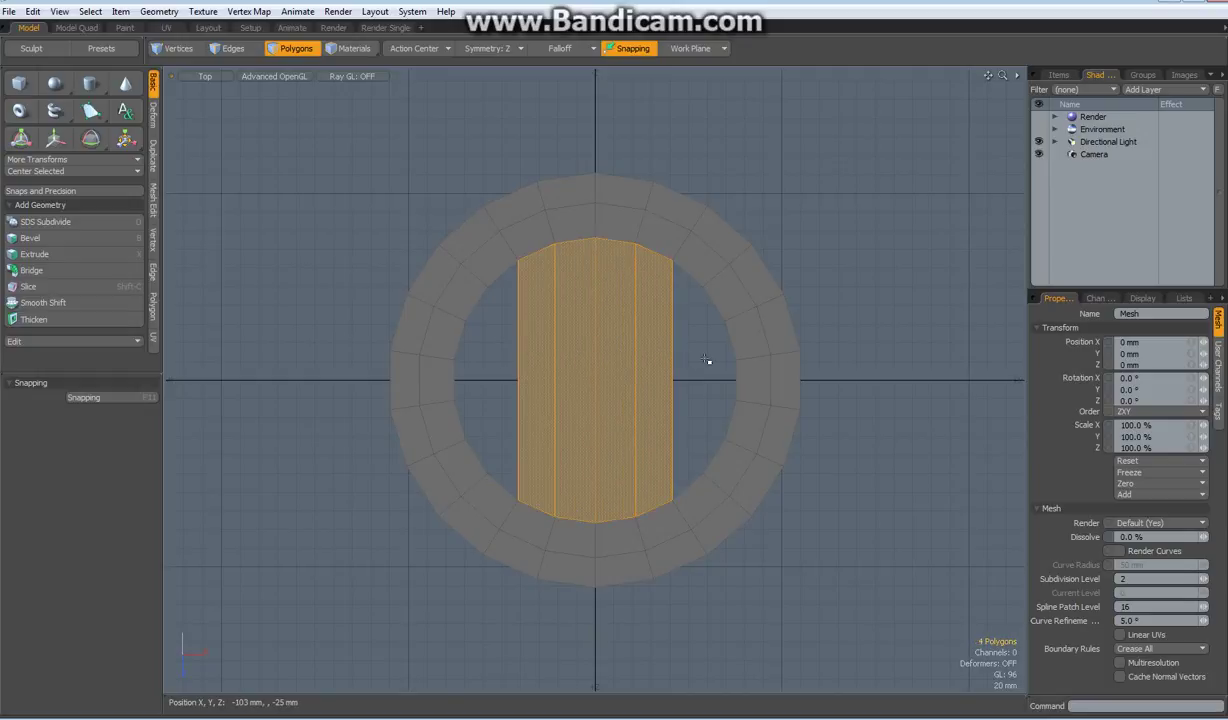
key("shift")
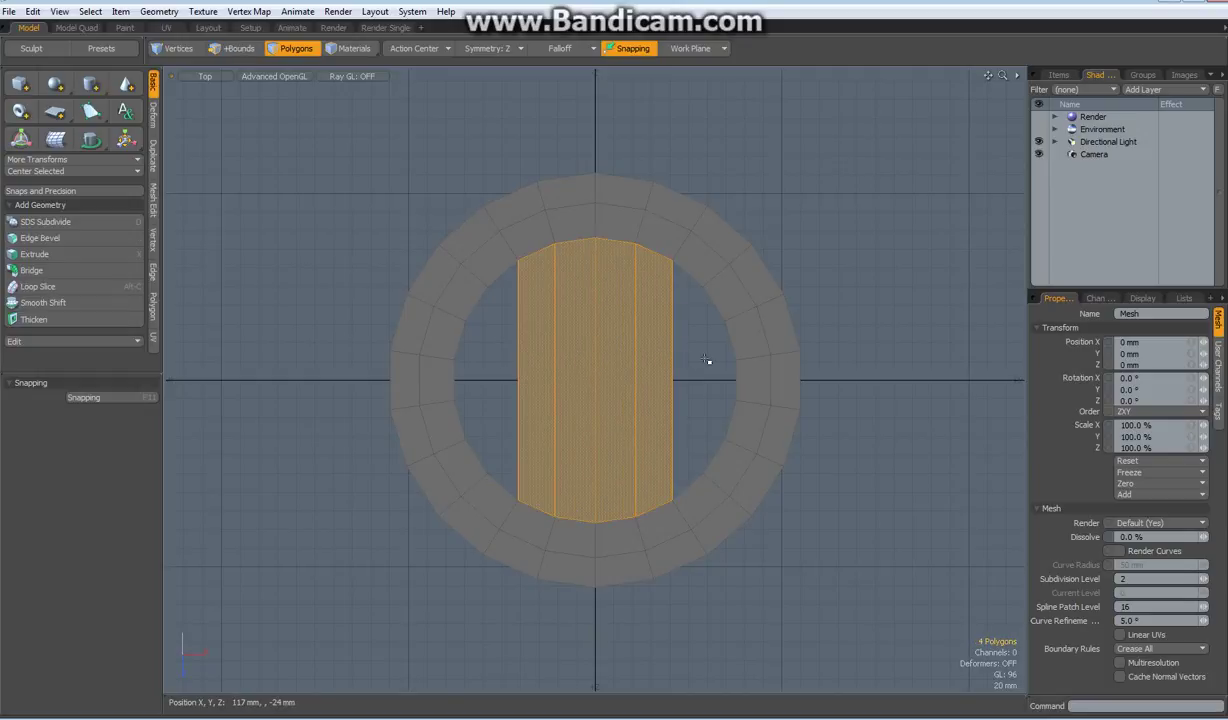
key("c")
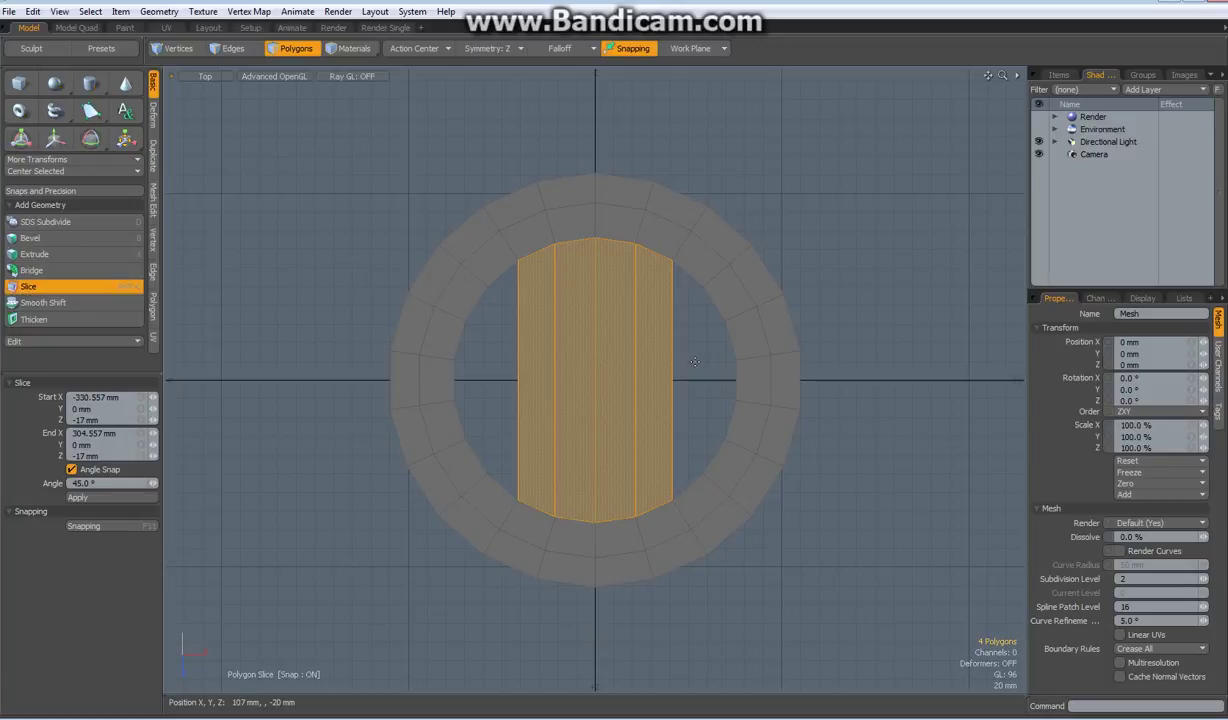
left_click_drag(298, 290, 1003, 290)
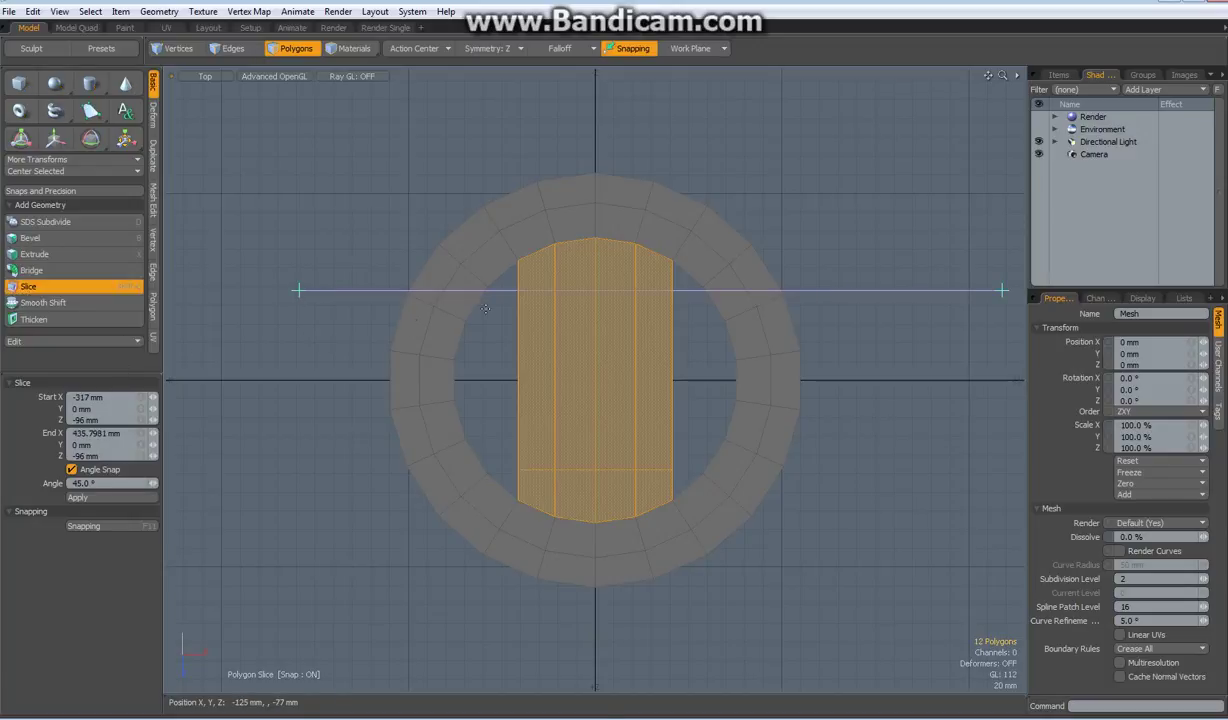
Move the crosswise slice of the bridge polygons to Z -64 mm and add a second slice at Z -22 mm.
left_click_drag(602, 287, 585, 314)
left_click_drag(510, 314, 504, 320)
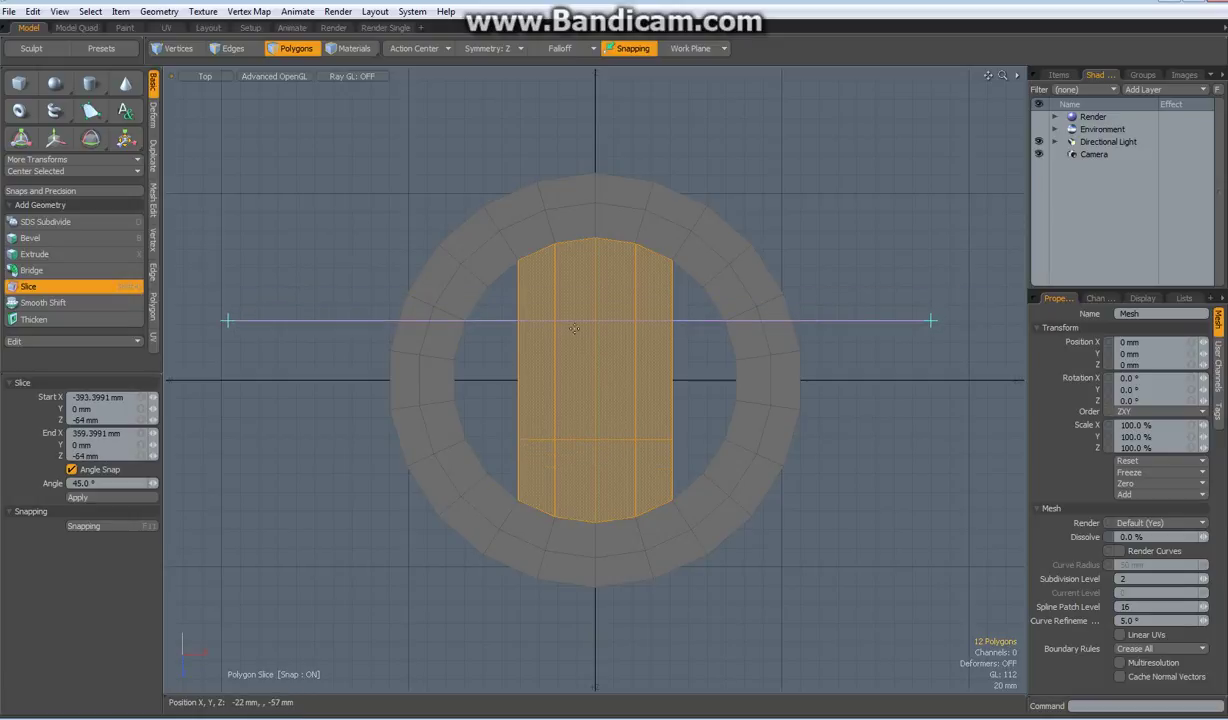
left_click_drag(592, 321, 586, 358)
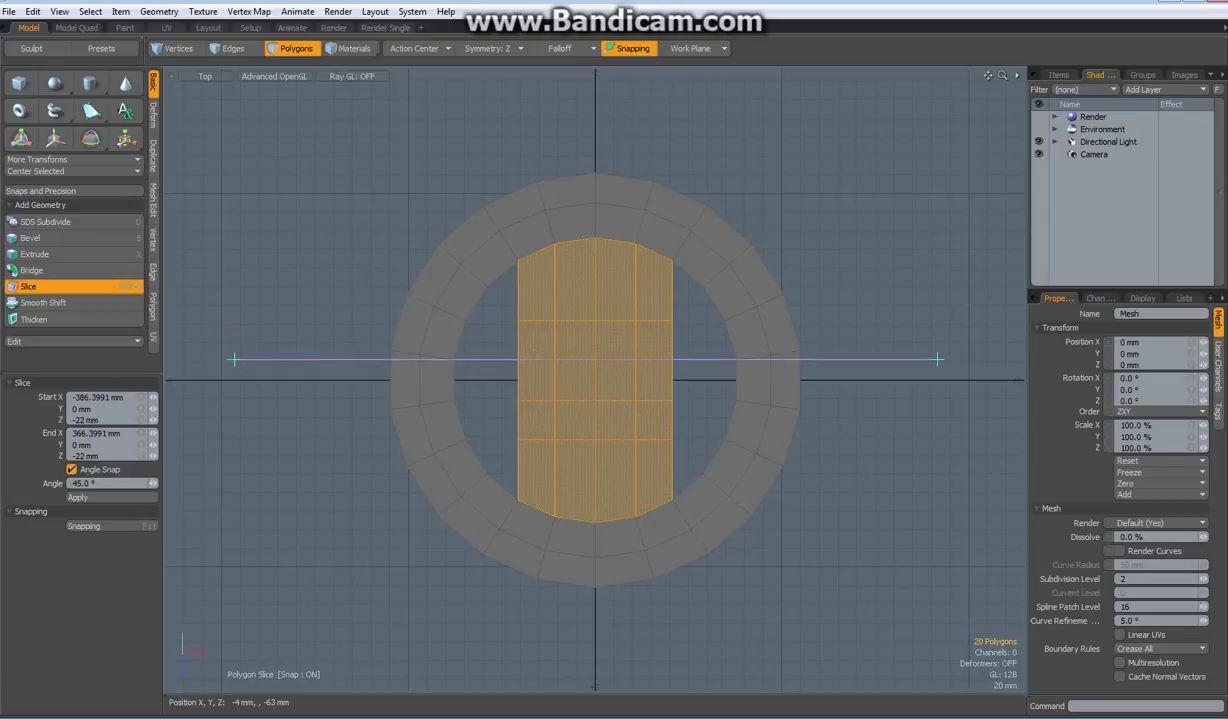
key("space")
left_click(790, 140)
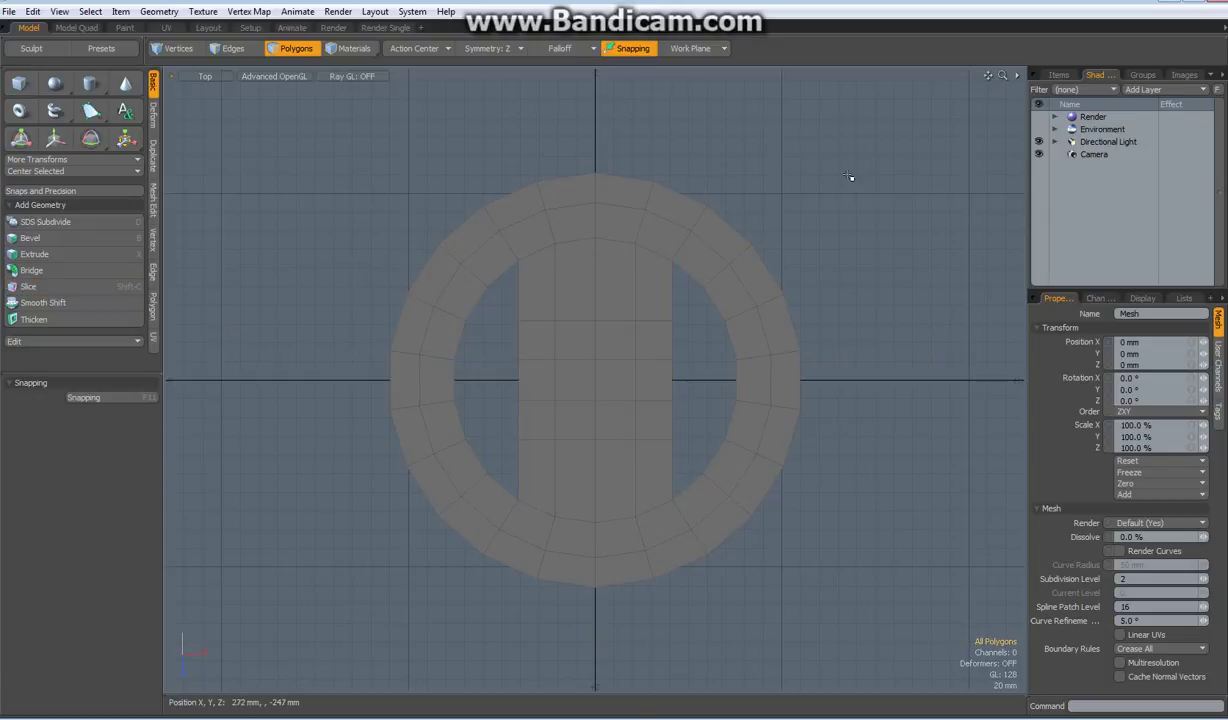
Turn symmetry off and scale the twelve middle bridge polygons uniformly to 124% in X and Z.
right_click_drag(494, 302, 704, 464)
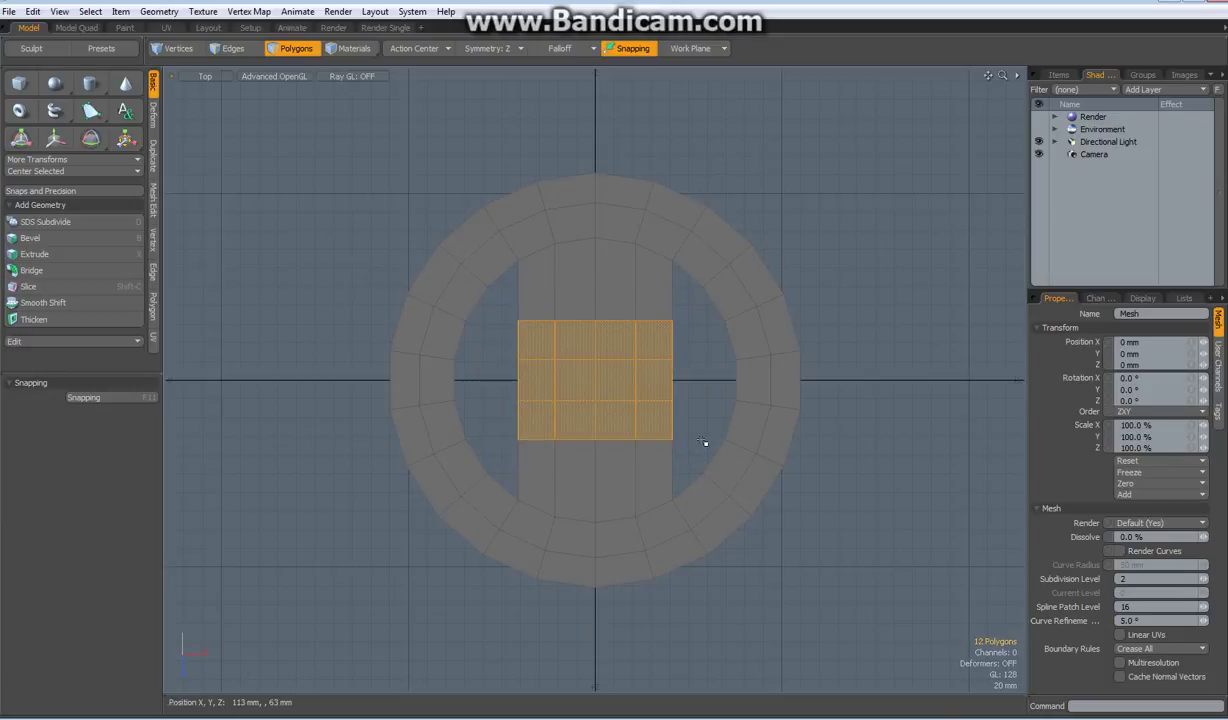
key("y")
left_click(463, 47)
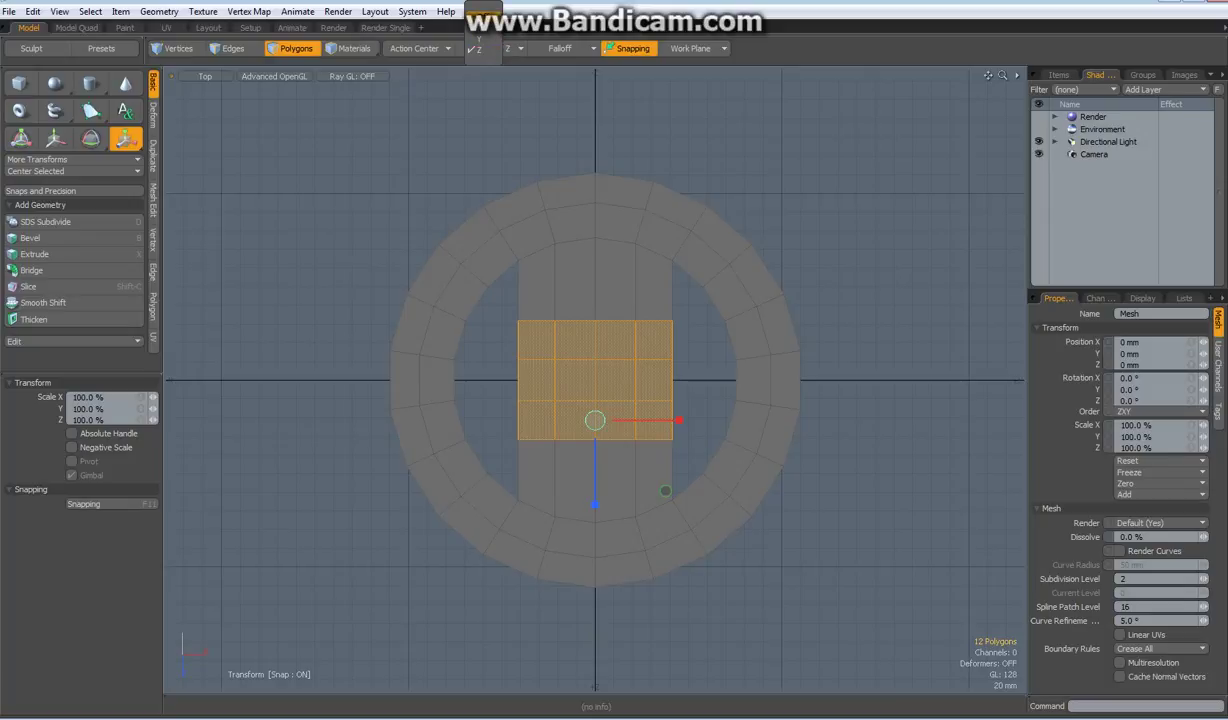
left_click(483, 14)
left_click_drag(666, 453, 700, 474)
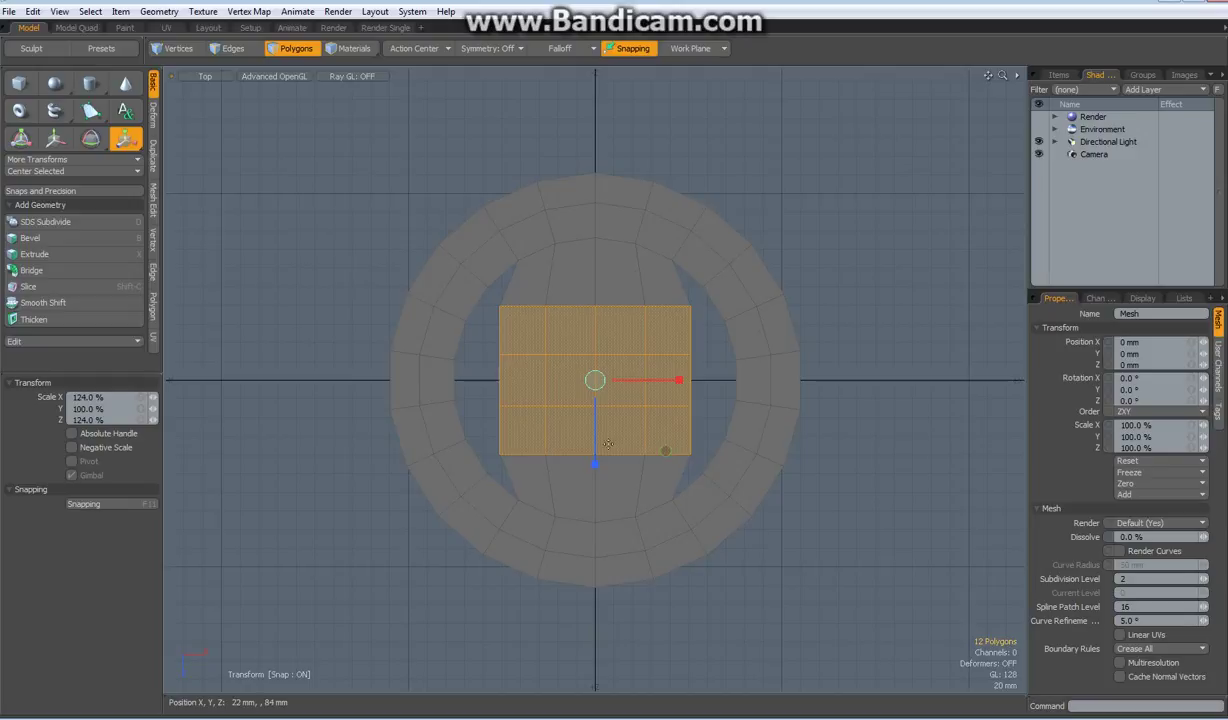
Stretch the six central polygons of the patch slightly along Z to round its upper and lower ends.
key("space")
mouse_move(536, 289)
right_mouse_down()
mouse_move(530, 262)
mouse_move(620, 499)
mouse_move(654, 495)
right_mouse_up()
key("r")
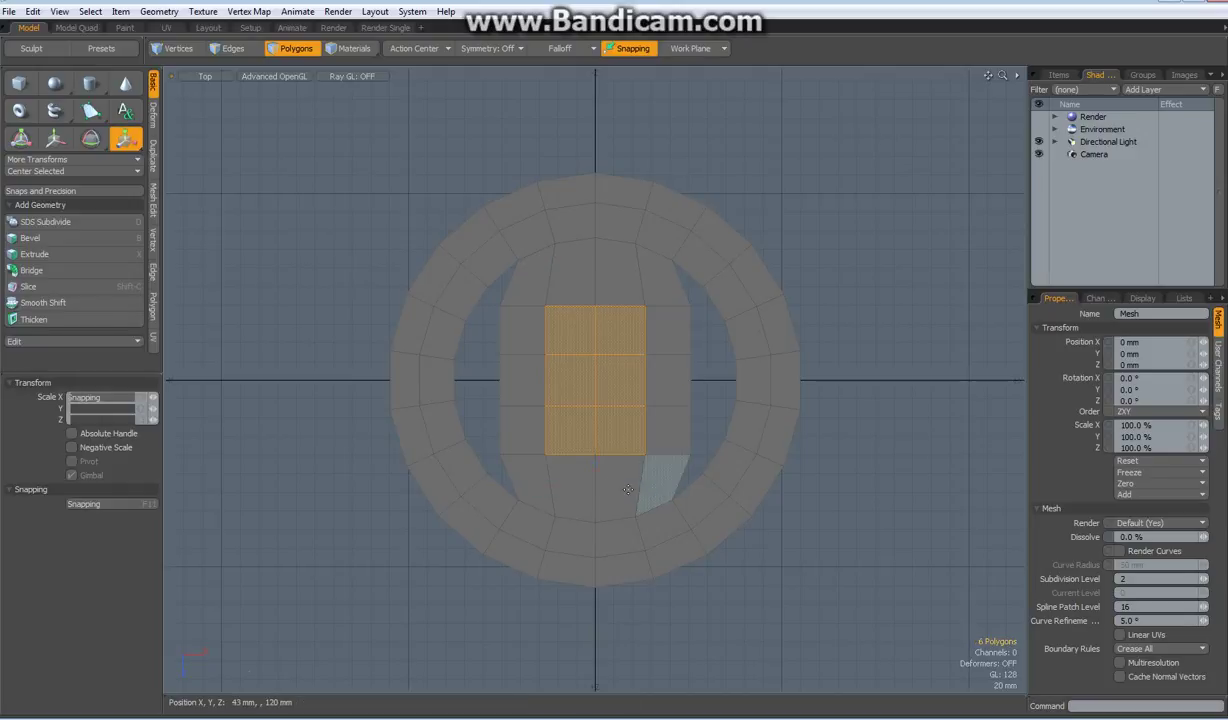
mouse_move(601, 461)
left_mouse_down()
mouse_move(595, 496)
mouse_move(598, 472)
left_mouse_up()
key("space")
Stretch the middle row of four polygons slightly along X to round the patch's sides.
left_click_drag(475, 322, 723, 447)
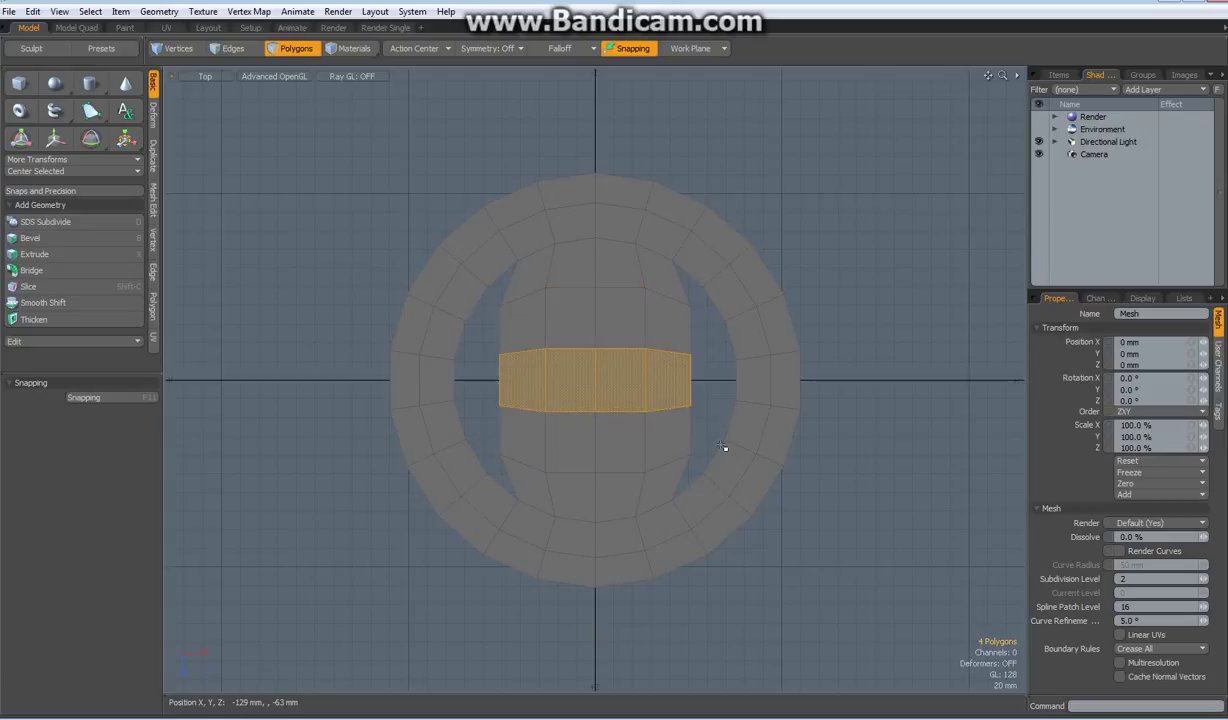
key("r")
left_click_drag(683, 380, 694, 380)
left_click(880, 250)
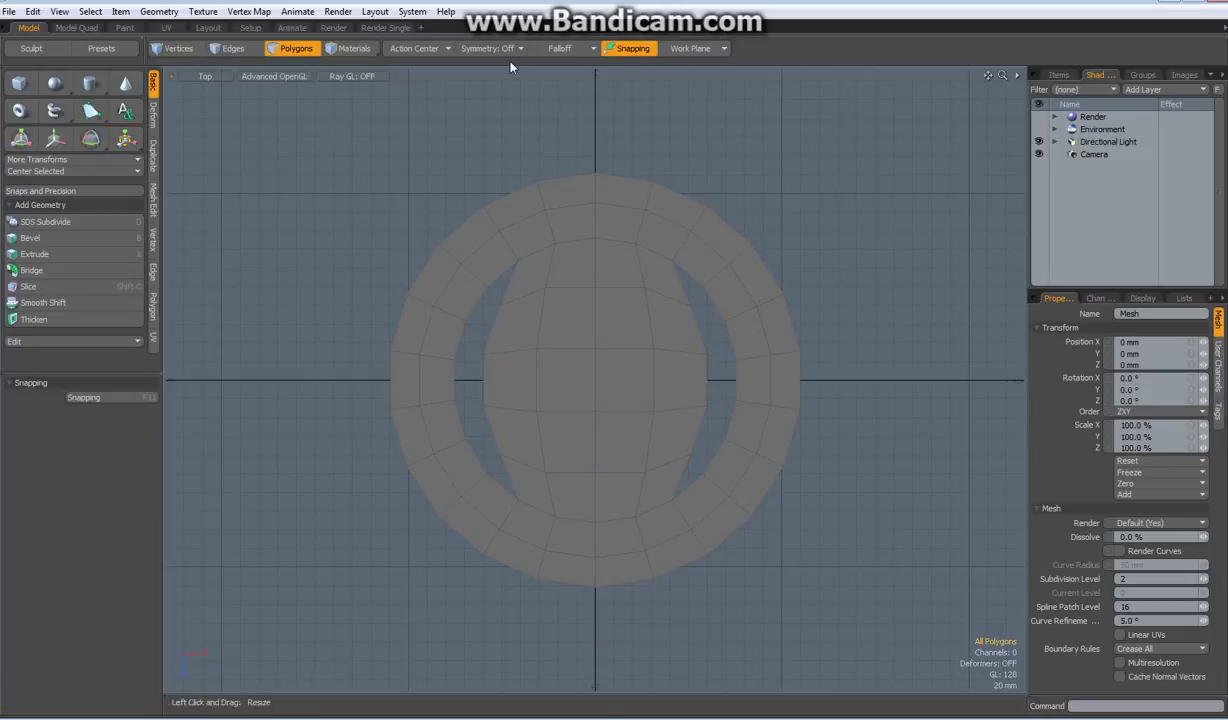
Set symmetry to X and bridge the three middle edges on each side of both crescent-shaped gaps.
left_click(488, 48)
key("2")
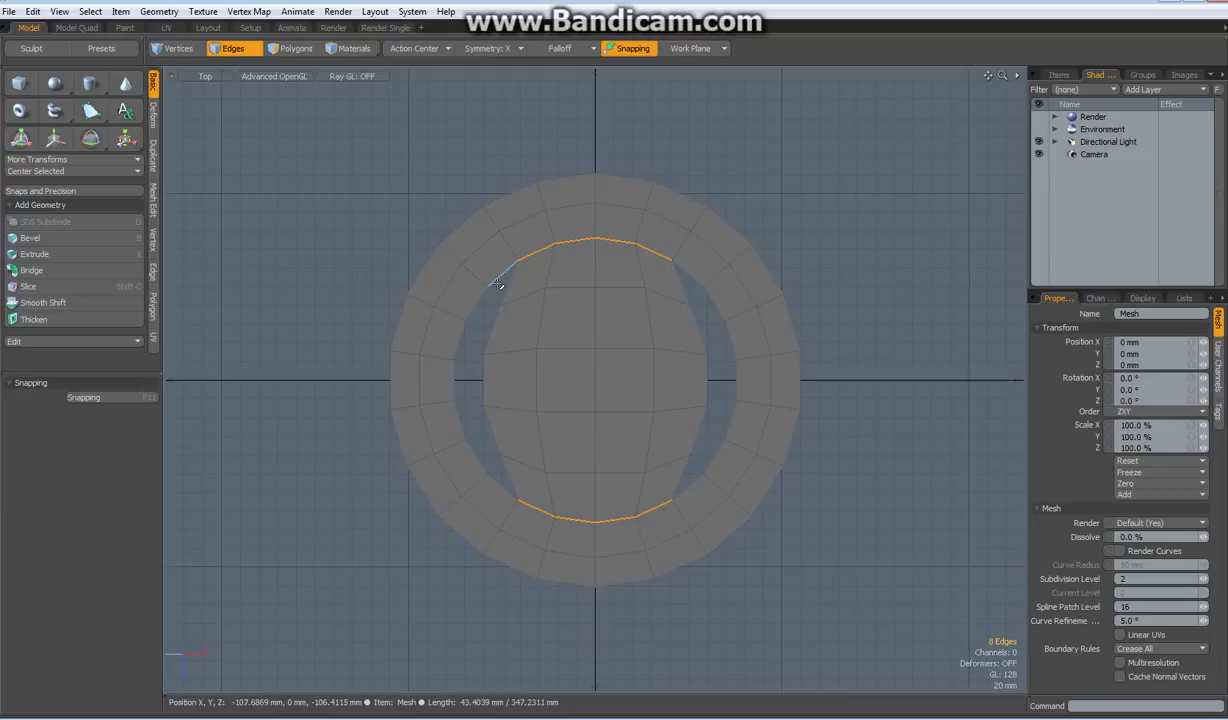
double_click(499, 284)
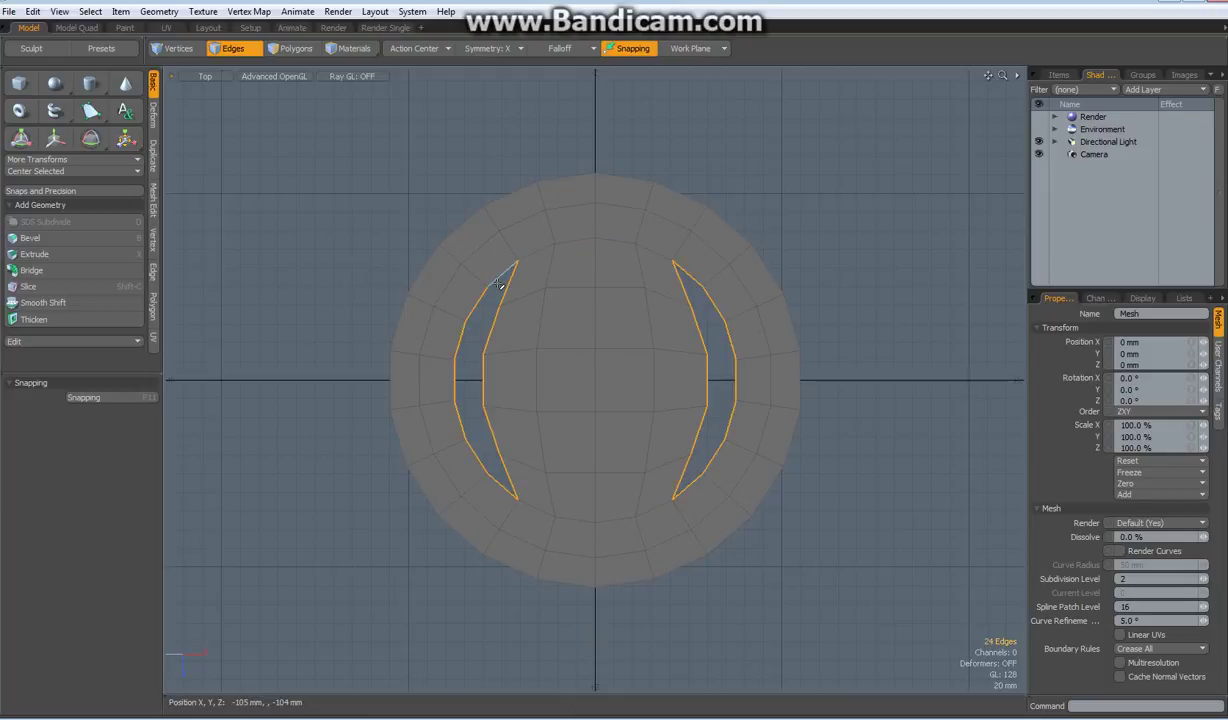
mouse_move(523, 280)
left_mouse_down("ctrl")
mouse_move(482, 267)
mouse_move(484, 310)
left_mouse_up("ctrl")
left_click_drag(496, 500, 510, 482, "ctrl")
left_click(468, 464, "ctrl")
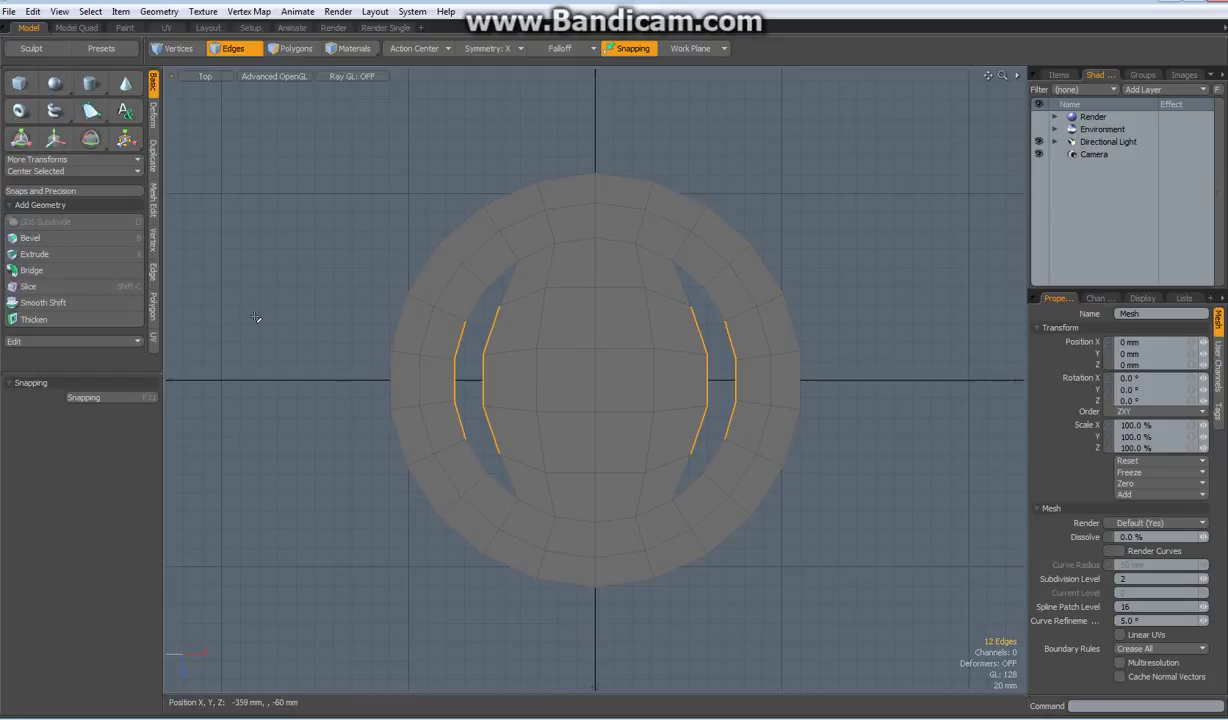
left_click(32, 270)
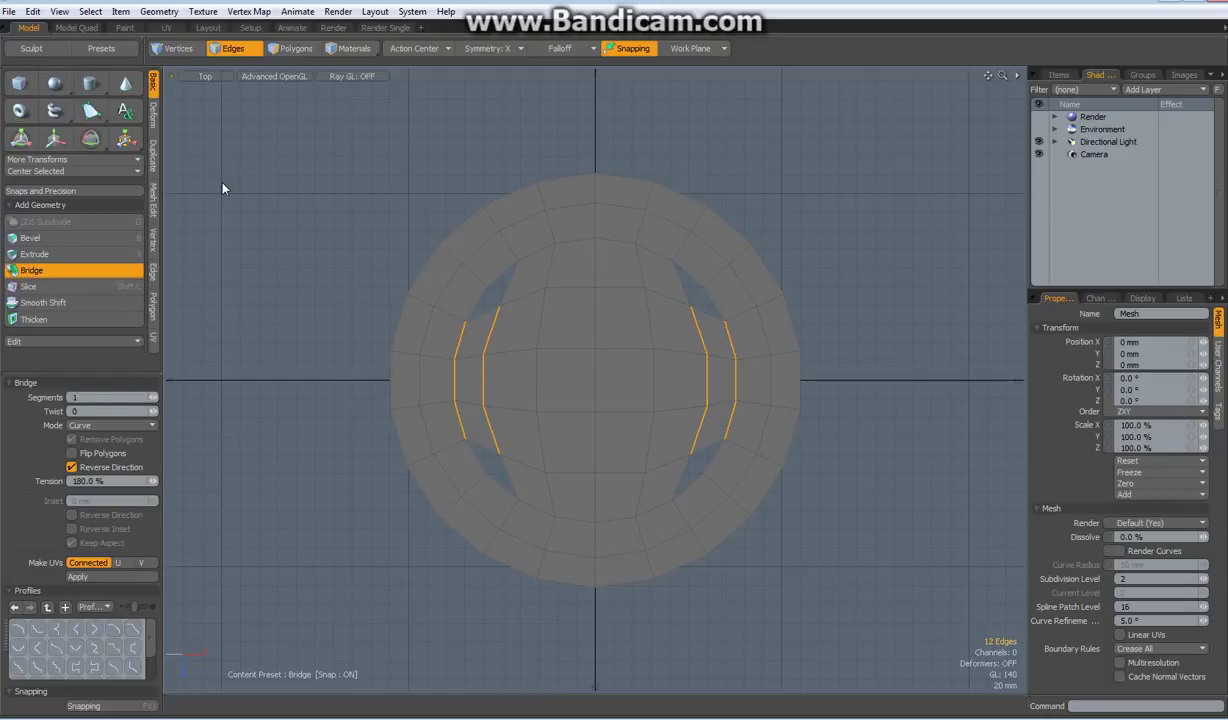
key("Escape")
key("Escape")
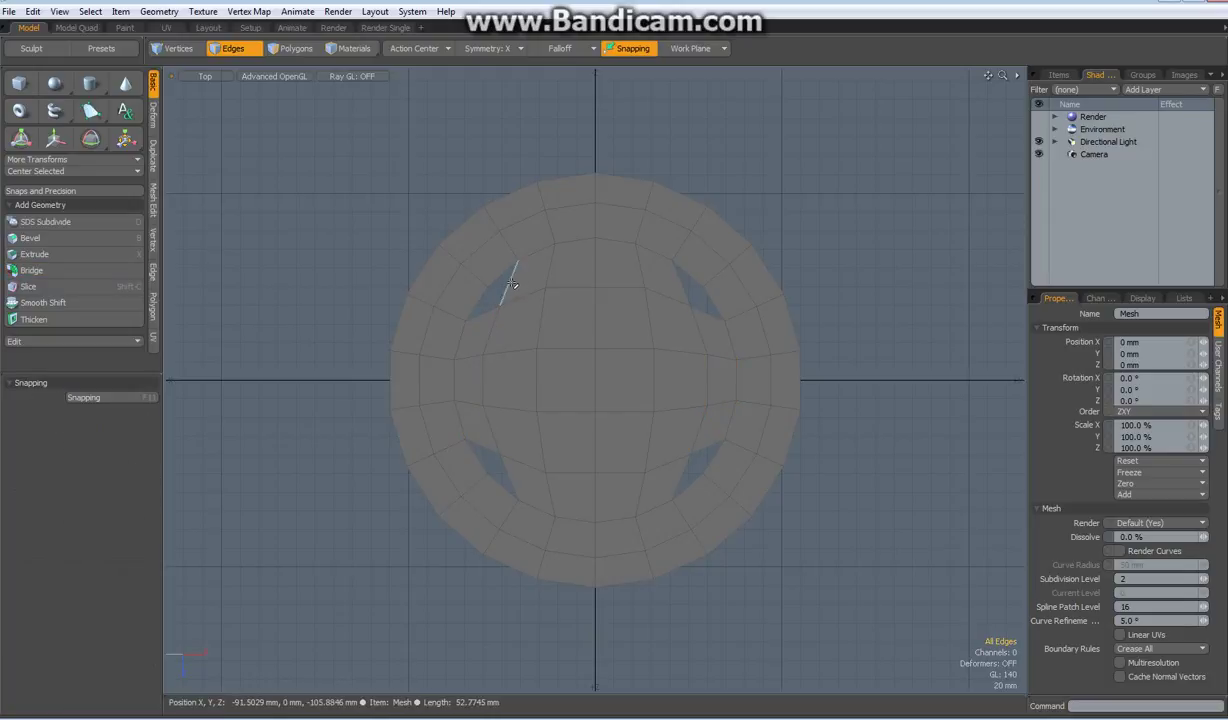
Fill the four remaining diamond-shaped corner holes with polygons.
double_click(505, 275)
double_click(507, 475, "shift")
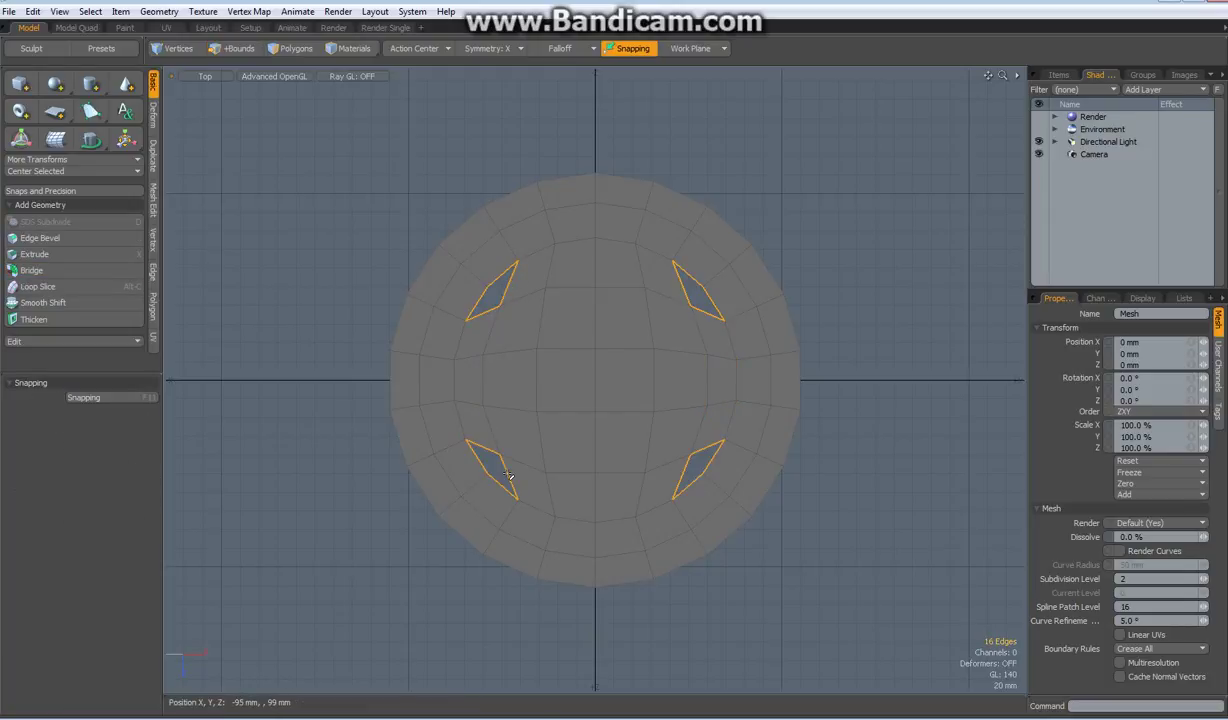
key("p")
left_click(278, 272)
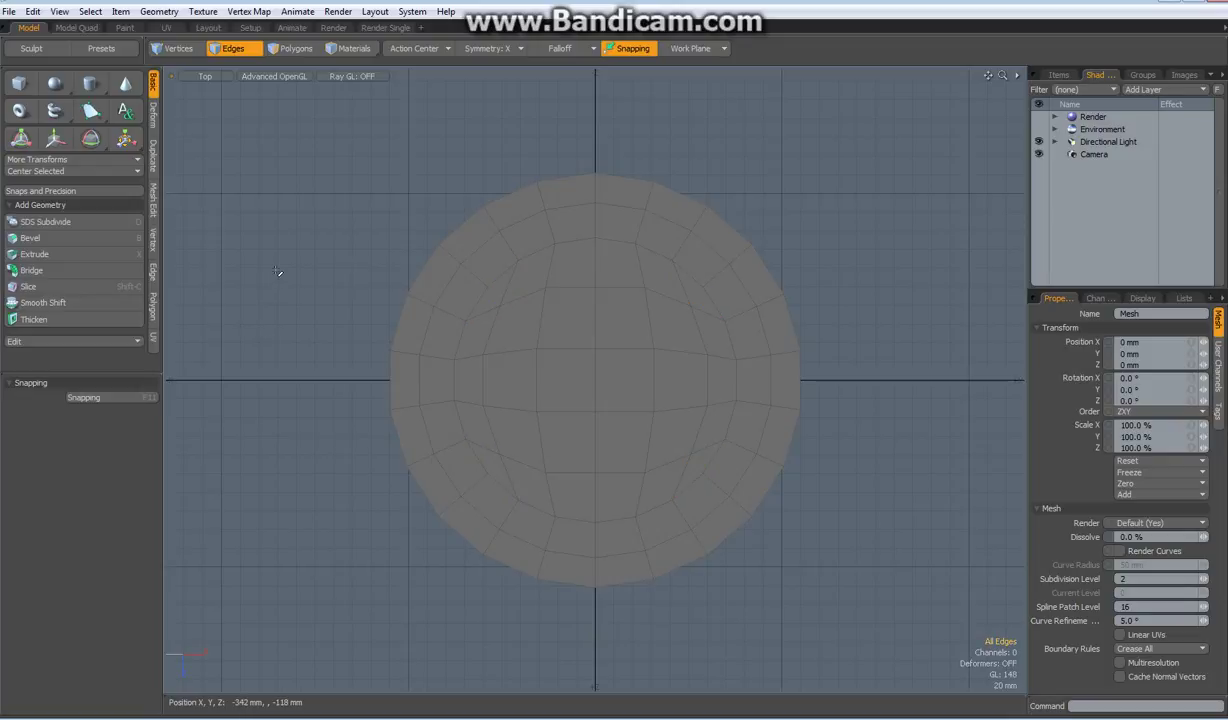
Add a radial falloff centred at Z 0 mm, sized 222 mm in X and Z to cover the disc.
key("Tab")
left_click(558, 48)
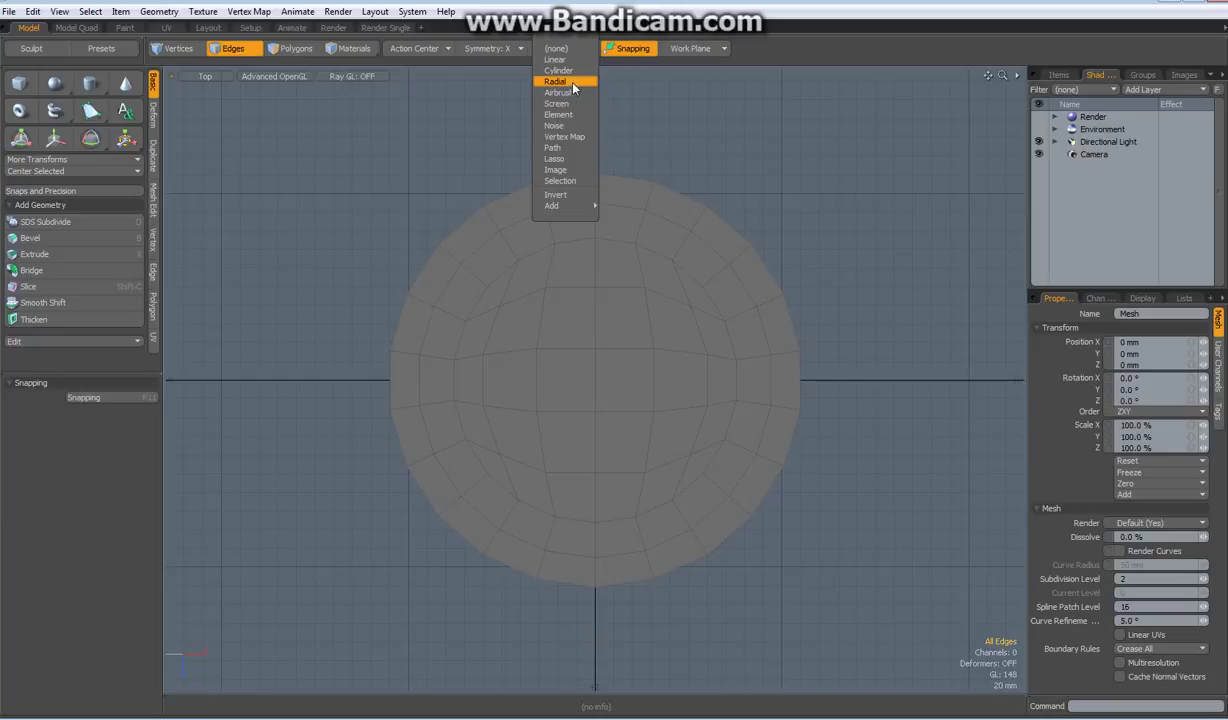
left_click(572, 84)
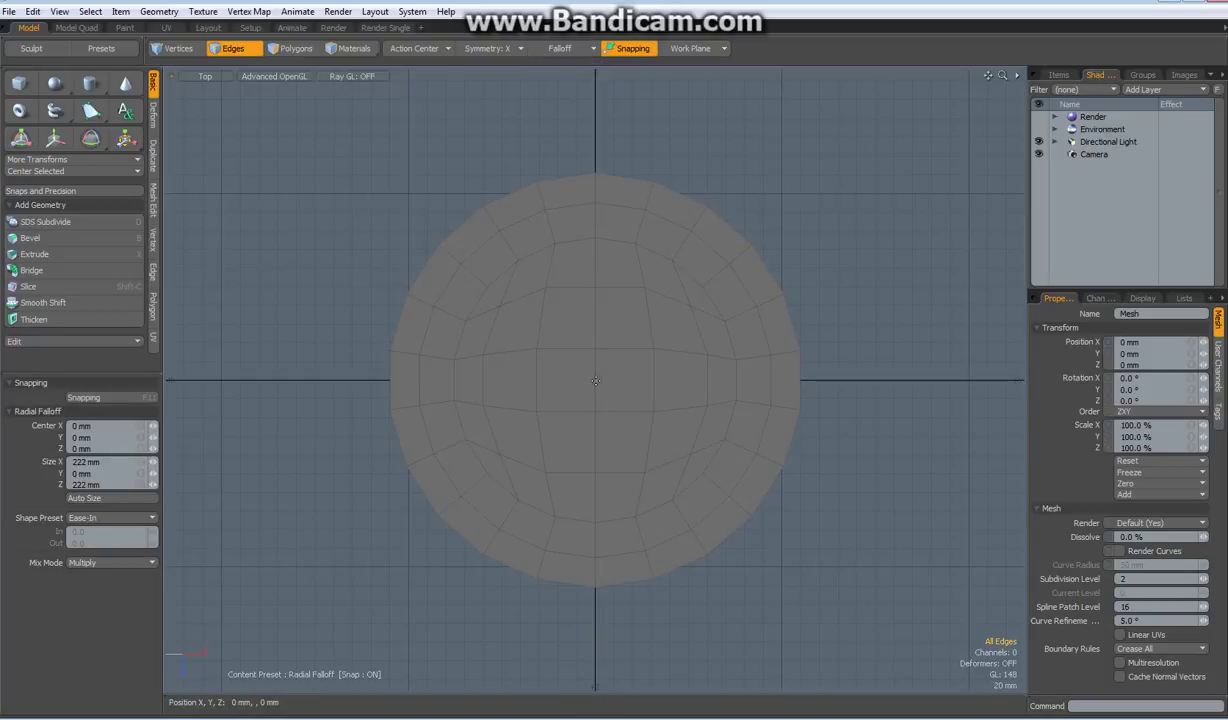
mouse_move(596, 378)
left_mouse_down()
mouse_move(657, 468)
mouse_move(799, 620)
mouse_move(799, 581)
left_mouse_up()
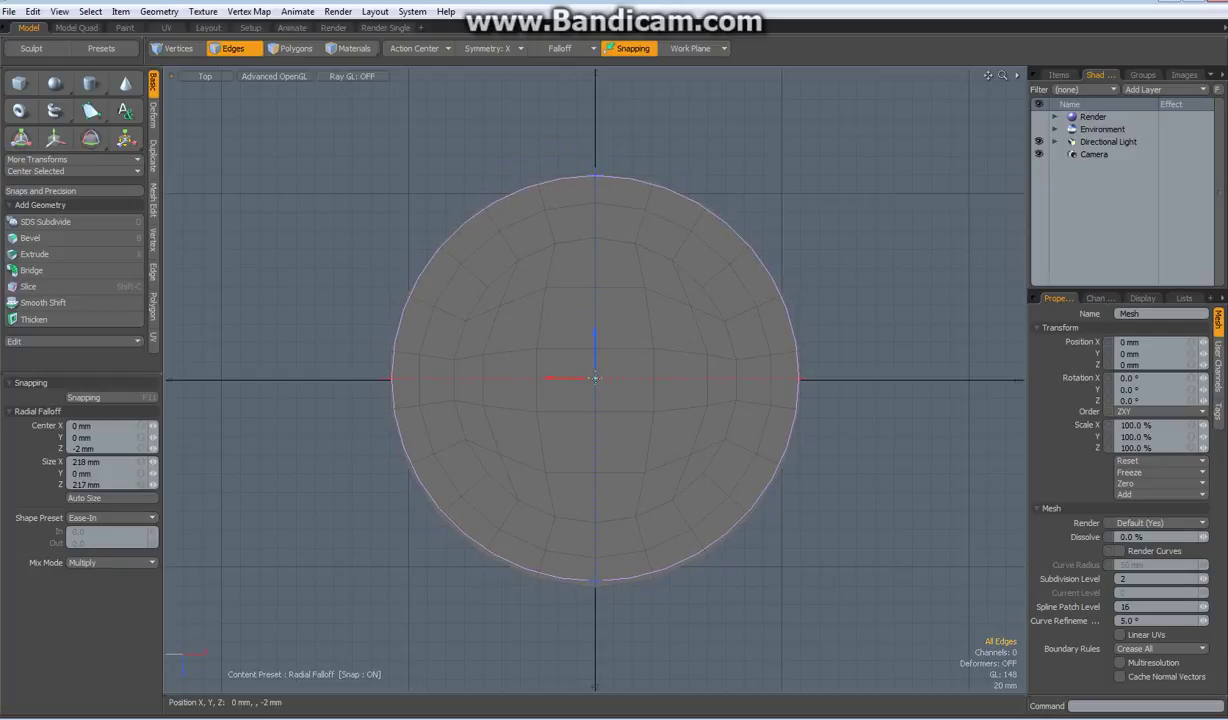
left_click(111, 462)
type("222")
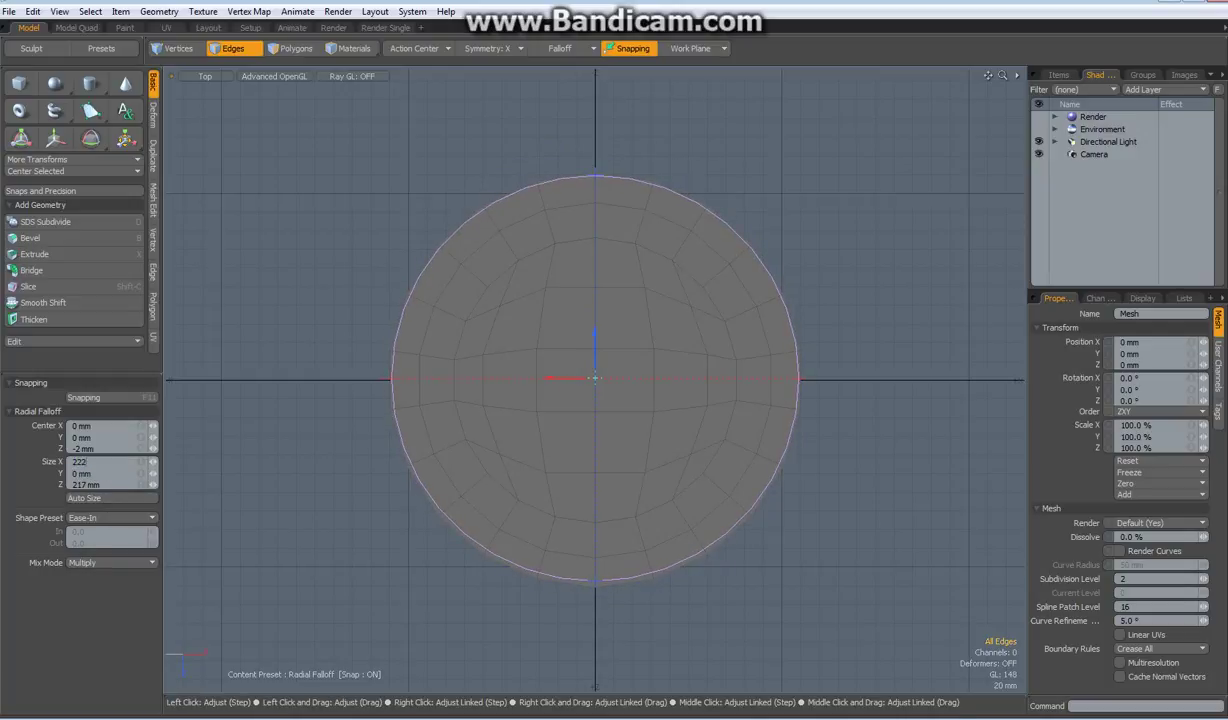
left_click(112, 485)
type("222")
left_click(100, 449)
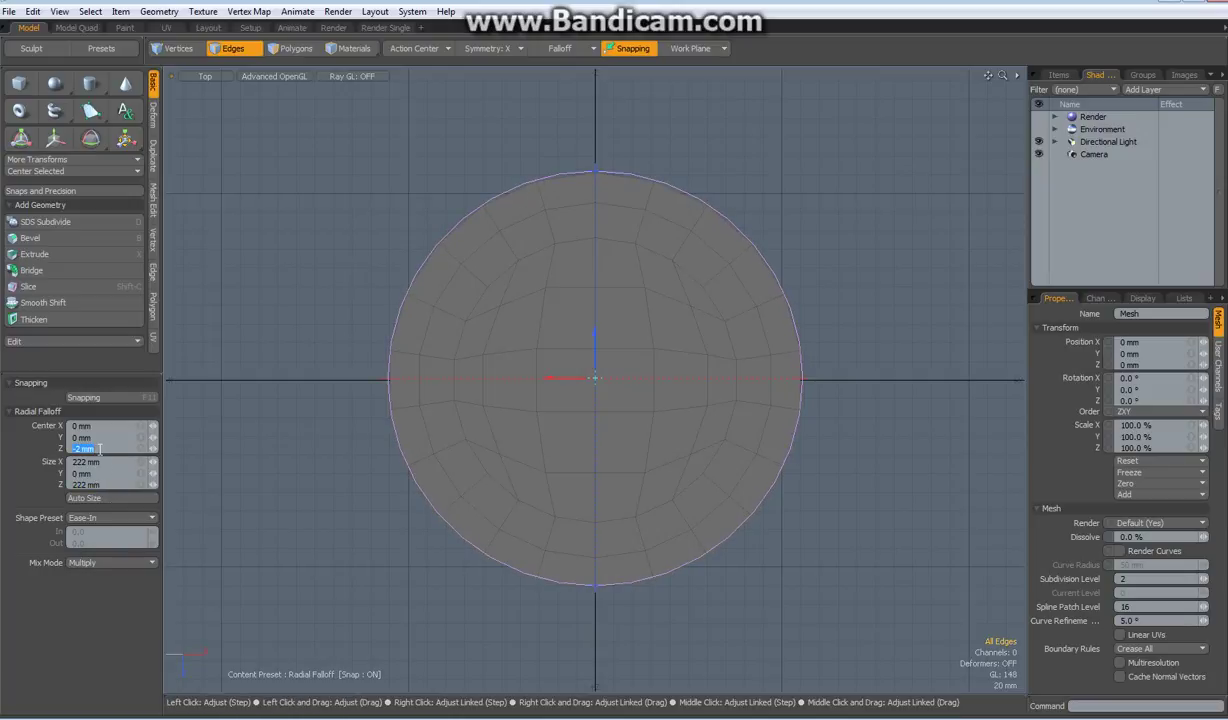
key("Return")
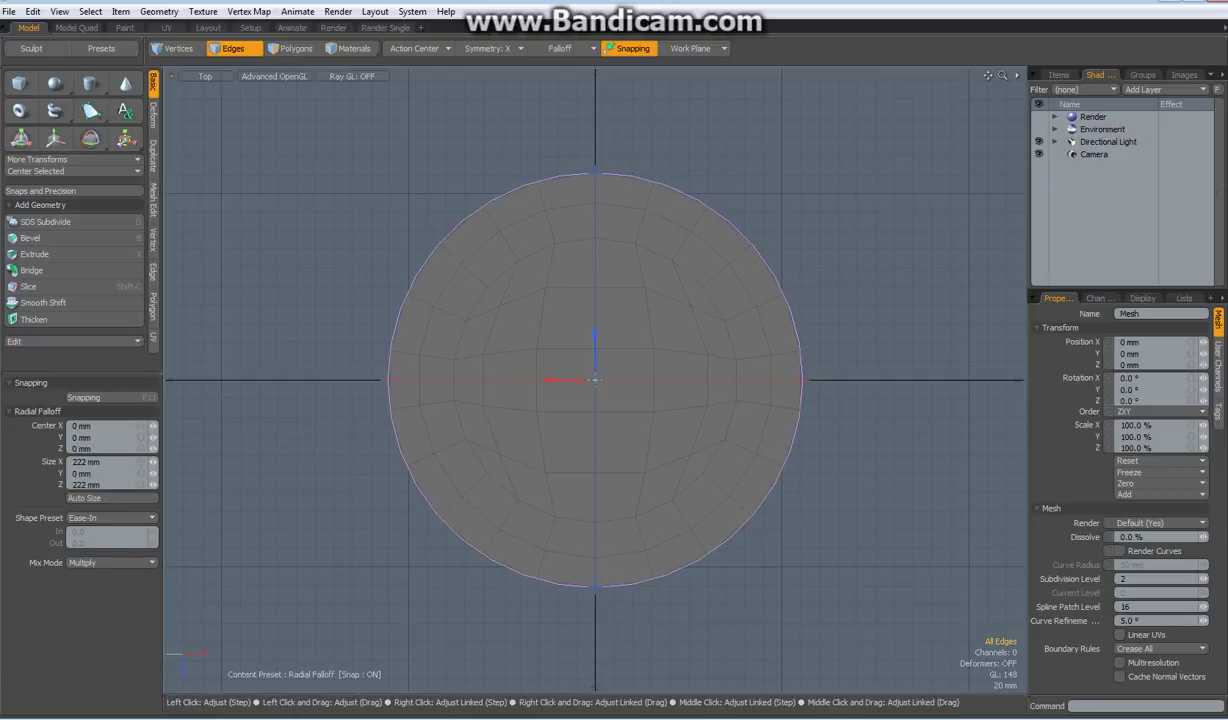
Turn symmetry off in the perspective view and move the disc upward along Y with the falloff to form a dome.
key("ctrl+space")
left_click(873, 137)
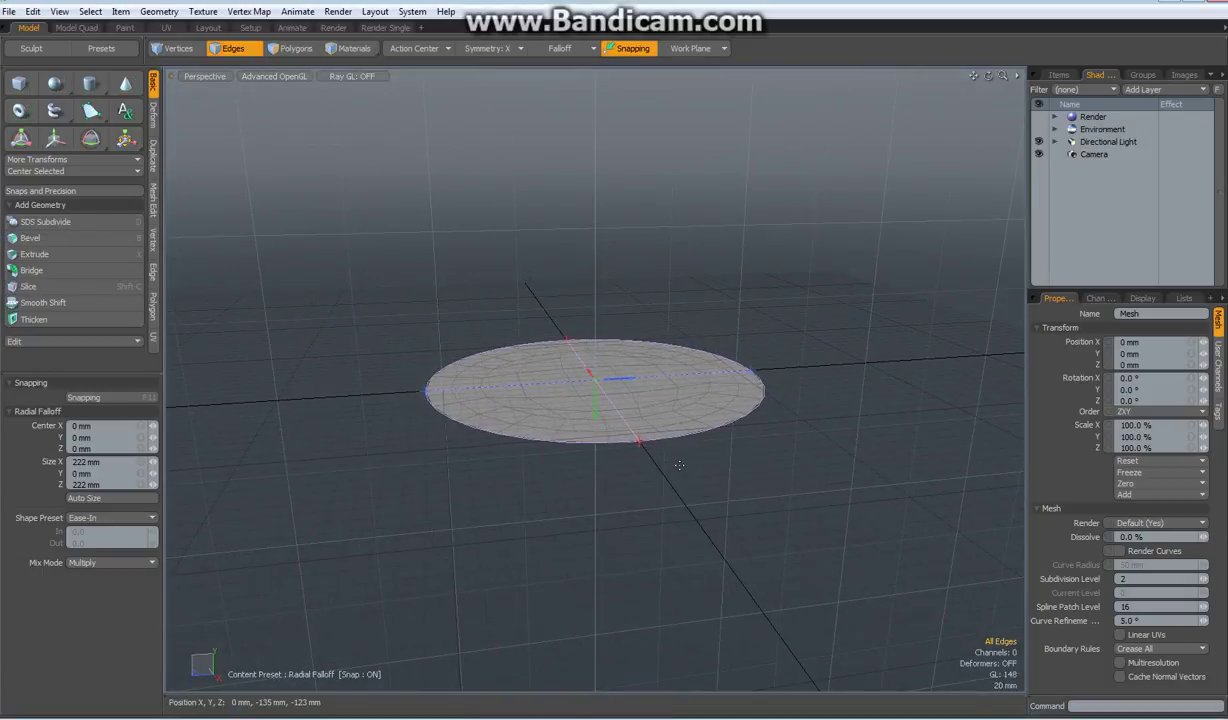
key("w")
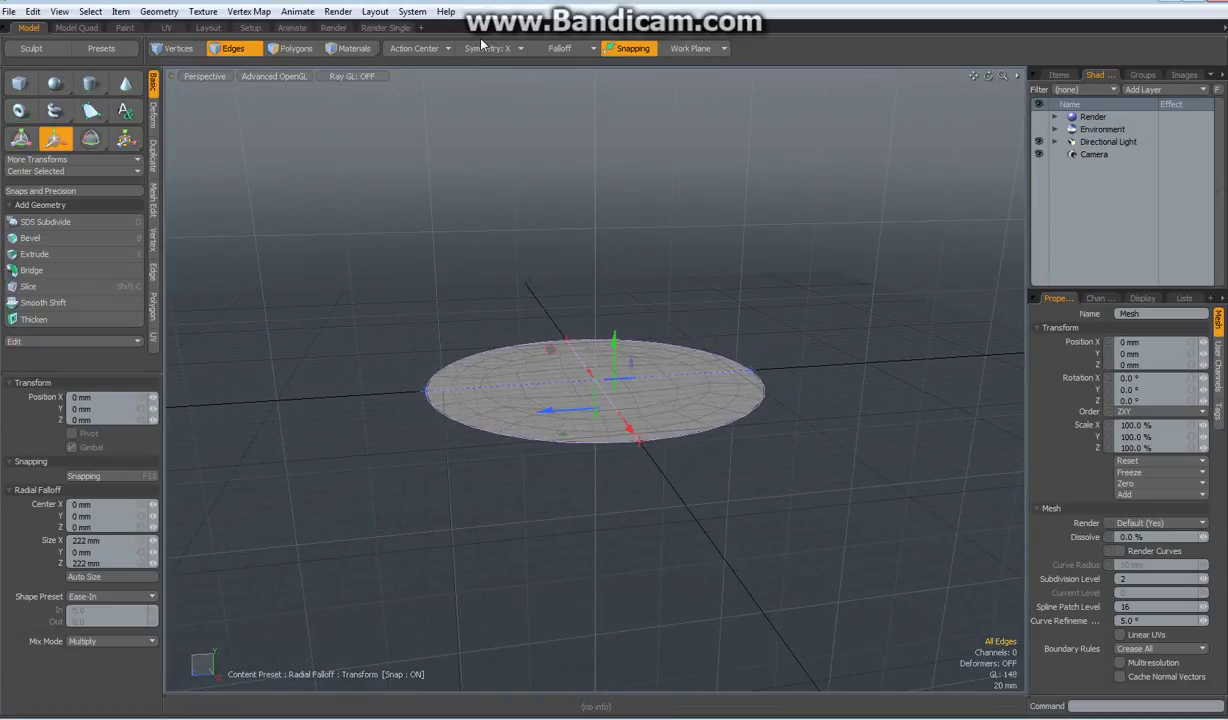
left_click(488, 48)
left_click(485, 39)
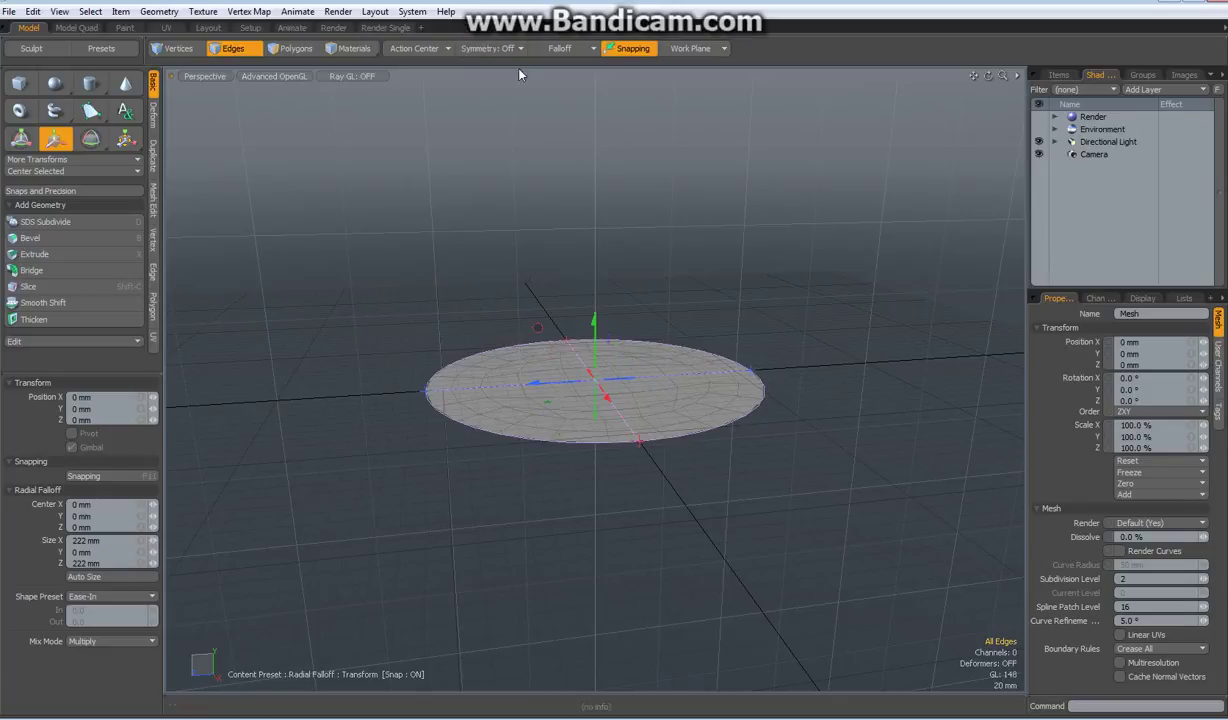
left_click_drag(598, 330, 692, 303)
key("space")
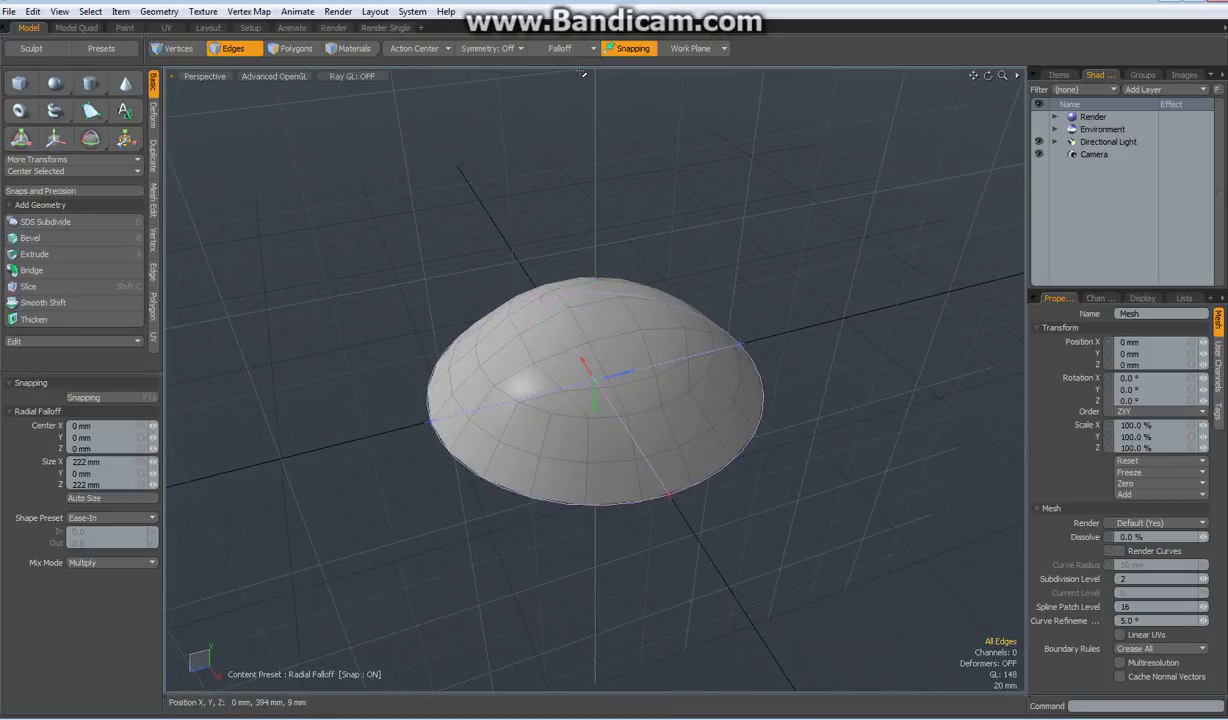
Clear the radial falloff and display the dome as a subdivision surface.
left_click(560, 48)
left_click(535, 60)
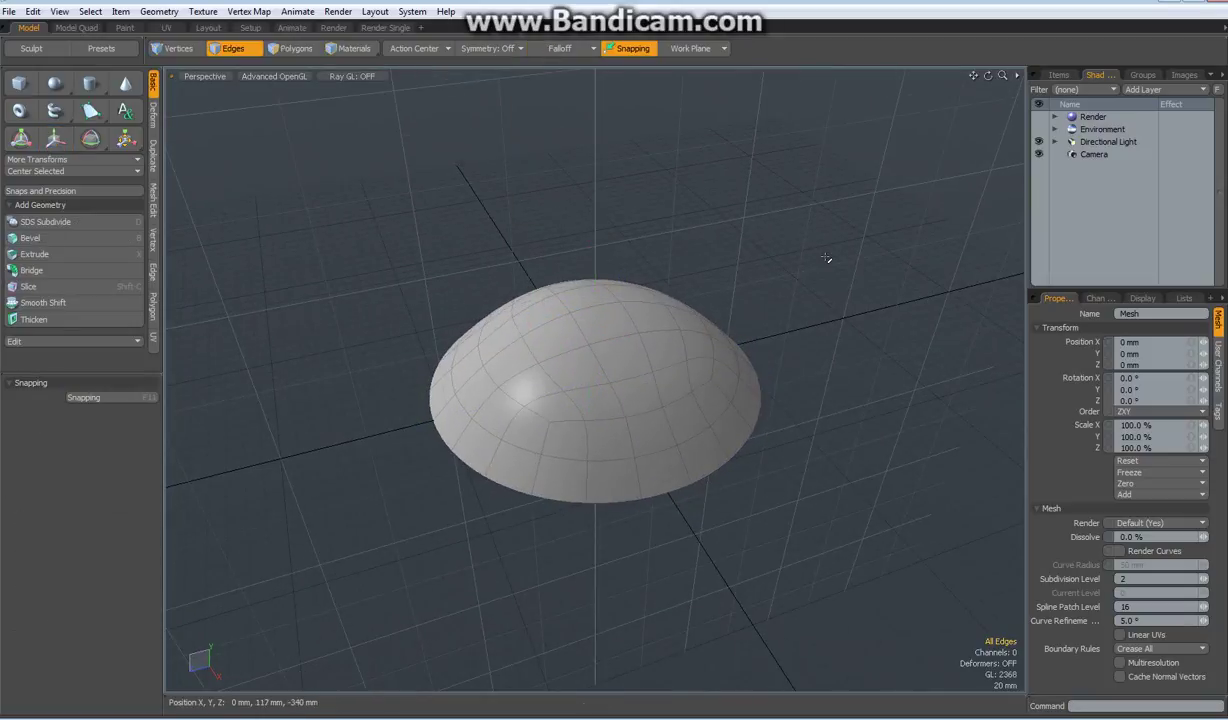
left_click_drag(784, 496, 891, 630, "alt")
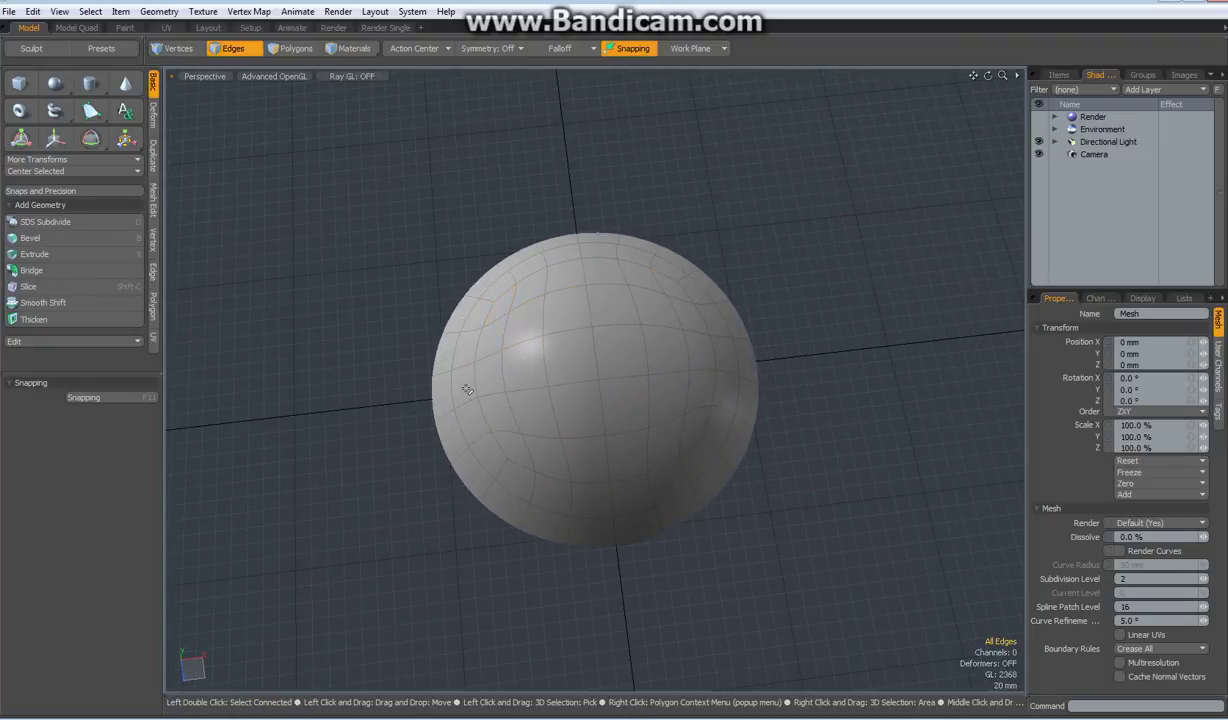
Cut the strip of eight polygons across the middle of the dome and paste it back as a detached piece.
key("3")
left_click_drag(465, 388, 718, 360)
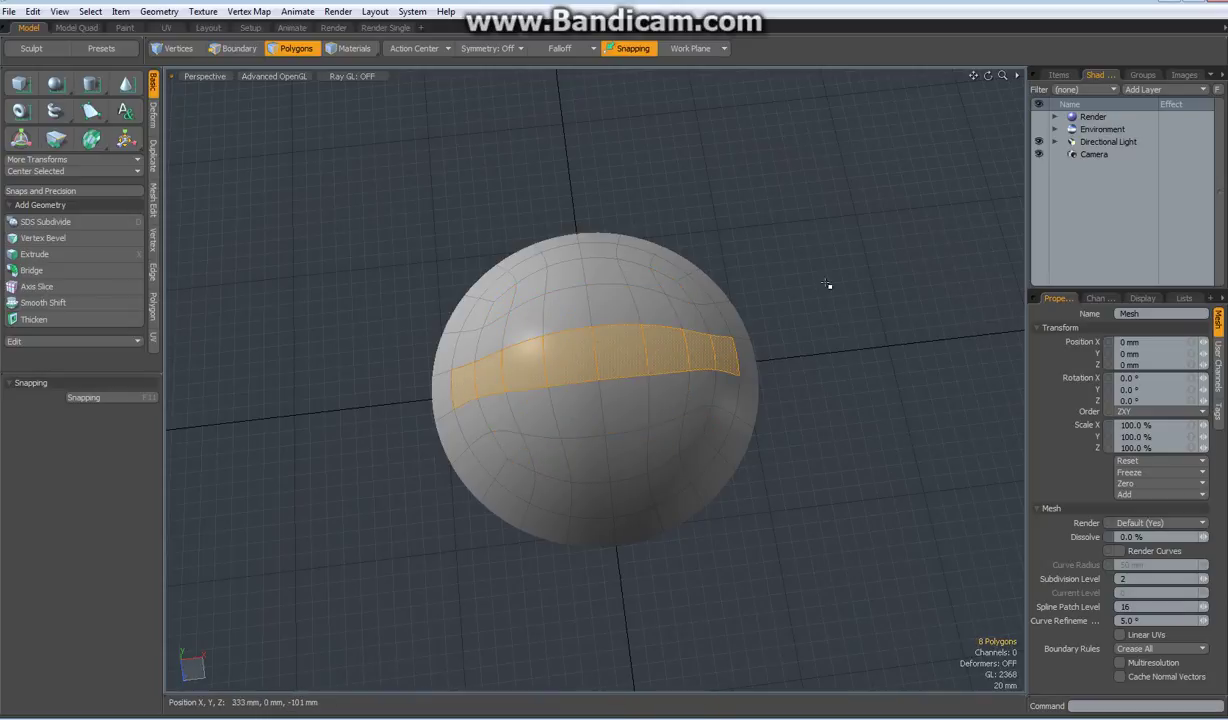
key("Delete")
key("ctrl+z")
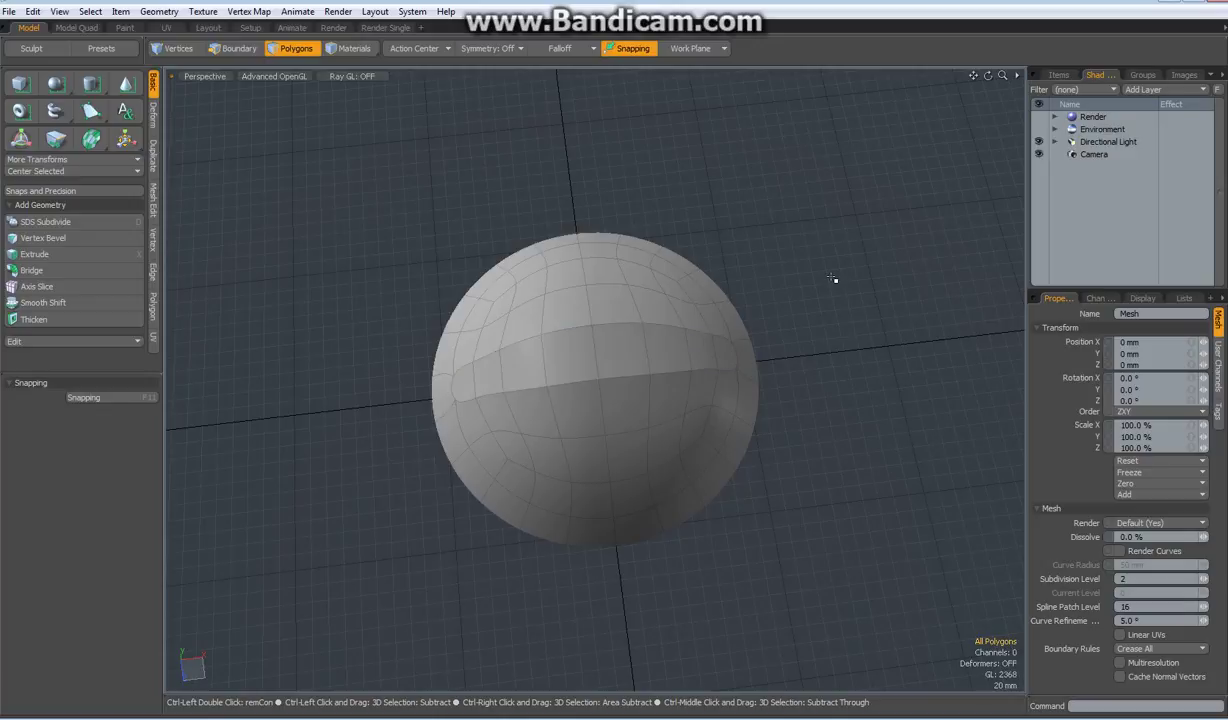
Flatten the detached eight-polygon strip by scaling it to 0% in Y.
left_click_drag(578, 413, 622, 365, "alt")
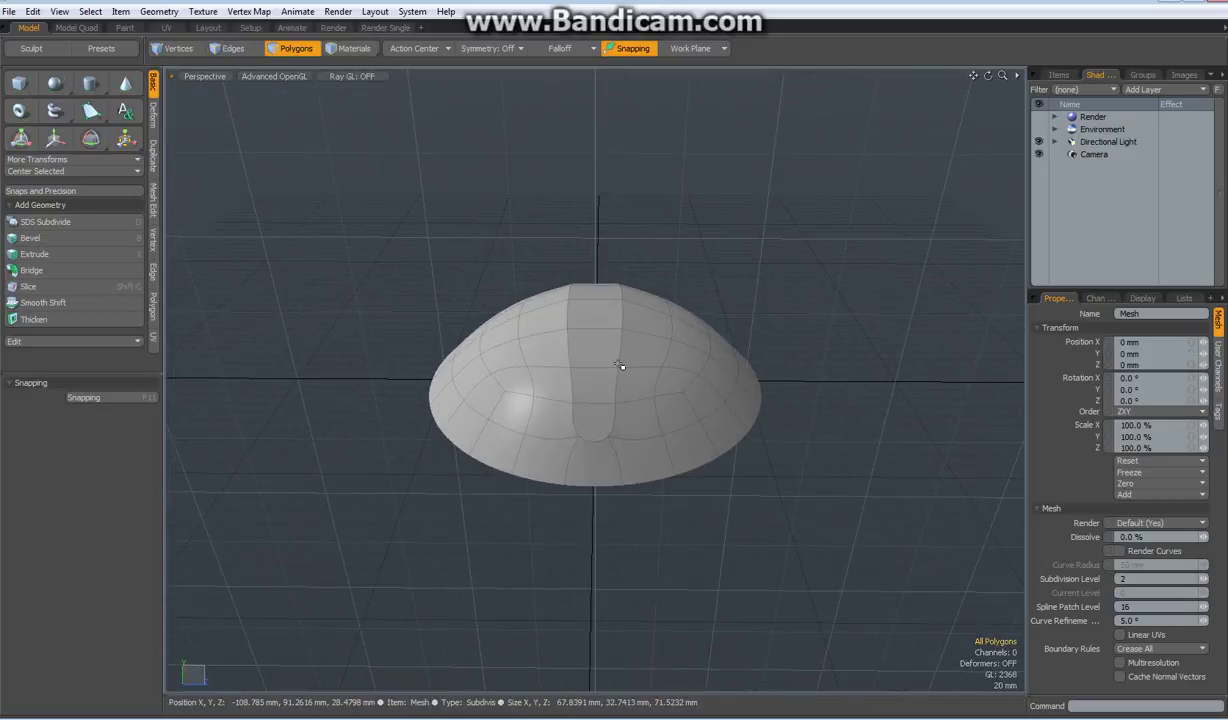
double_click(604, 351)
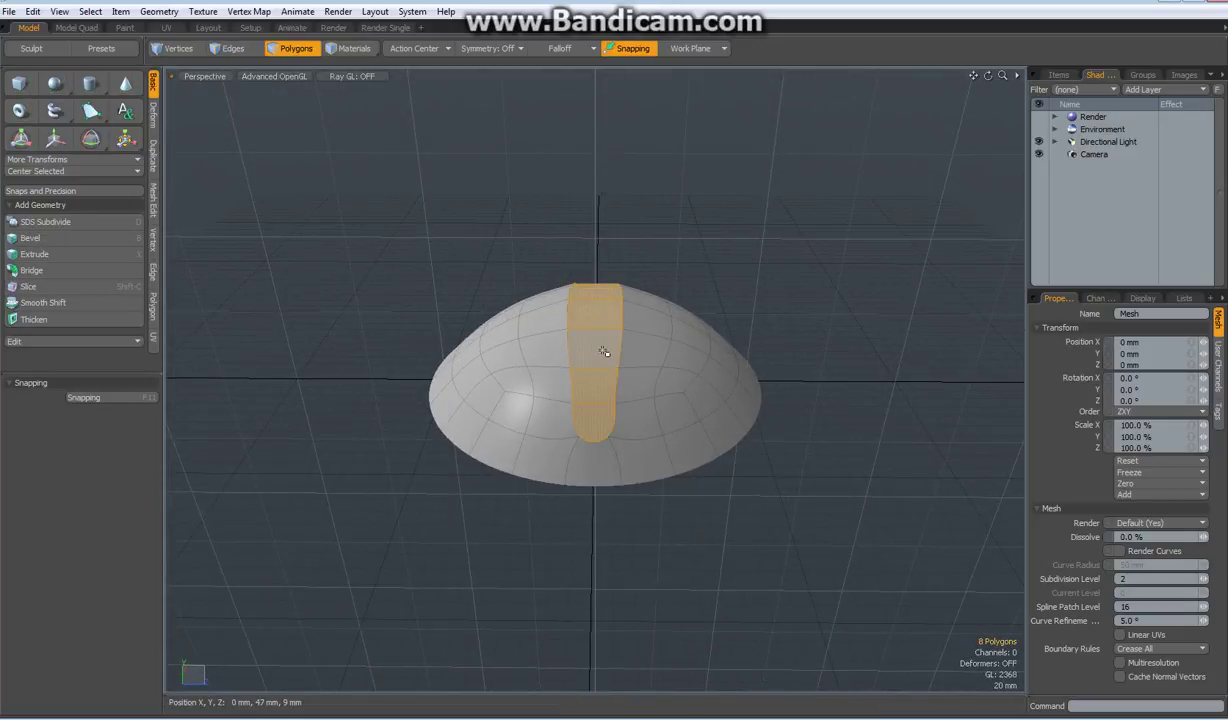
key("r")
left_click_drag(595, 263, 595, 330)
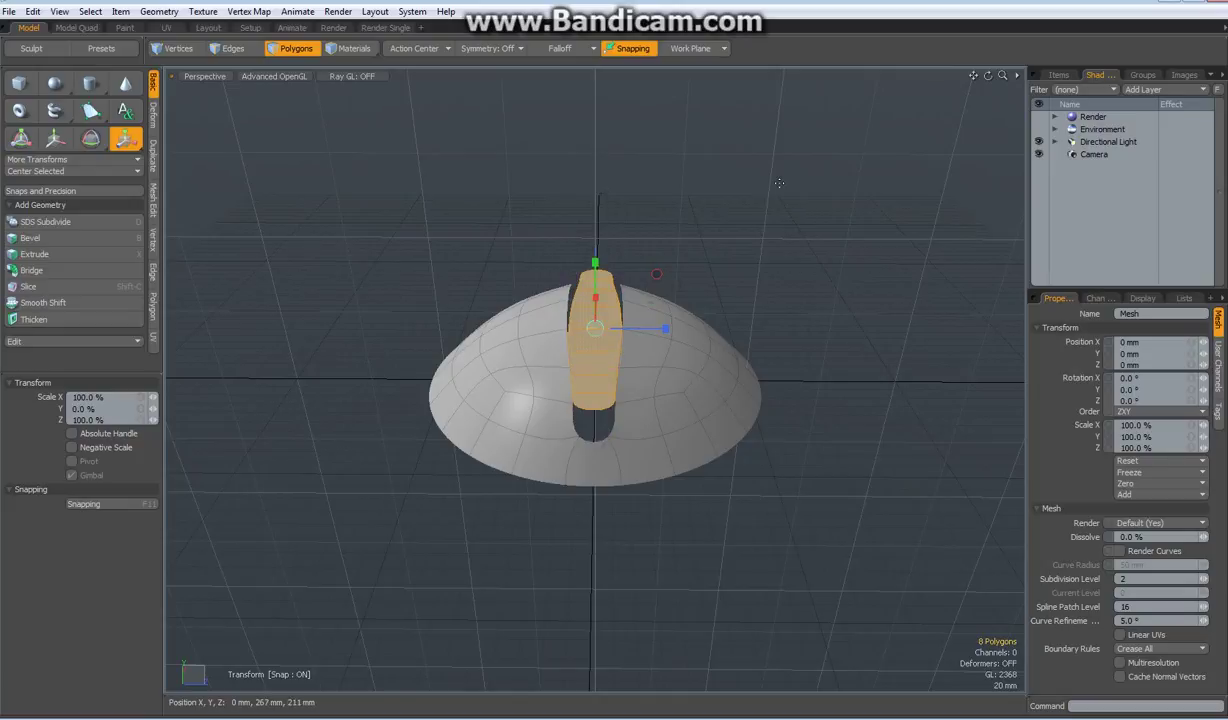
key("space")
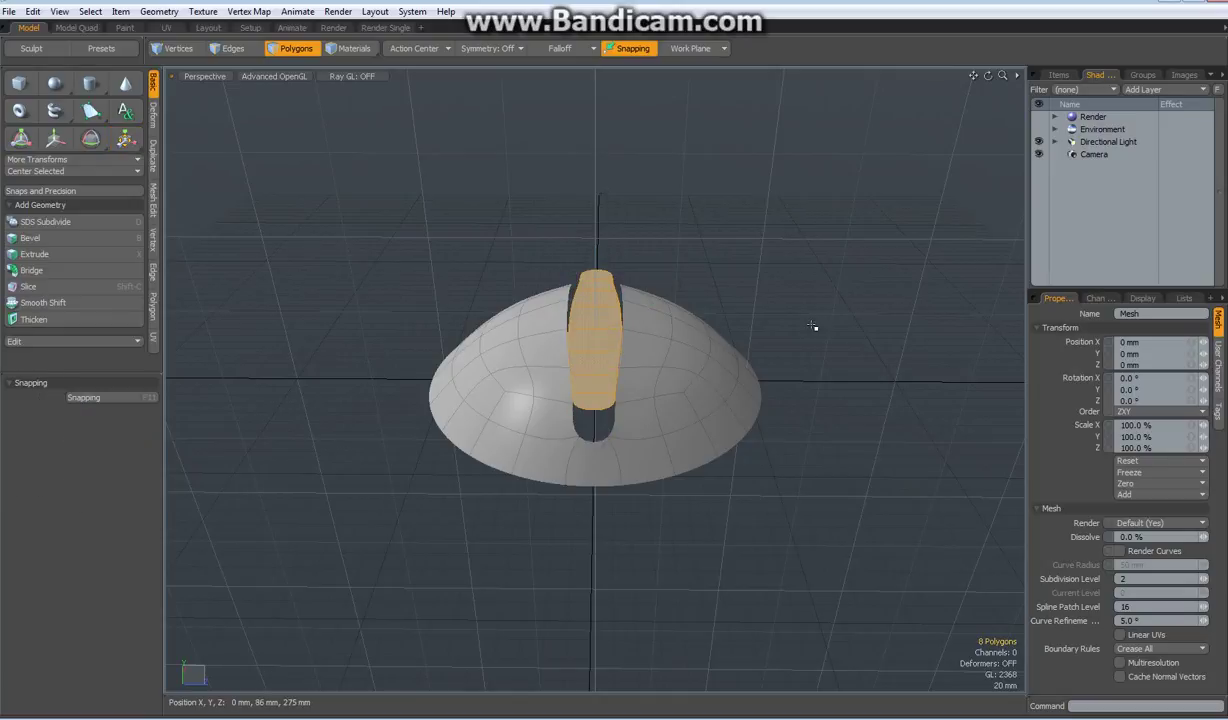
left_click(813, 326)
left_click_drag(814, 329, 619, 356, "alt")
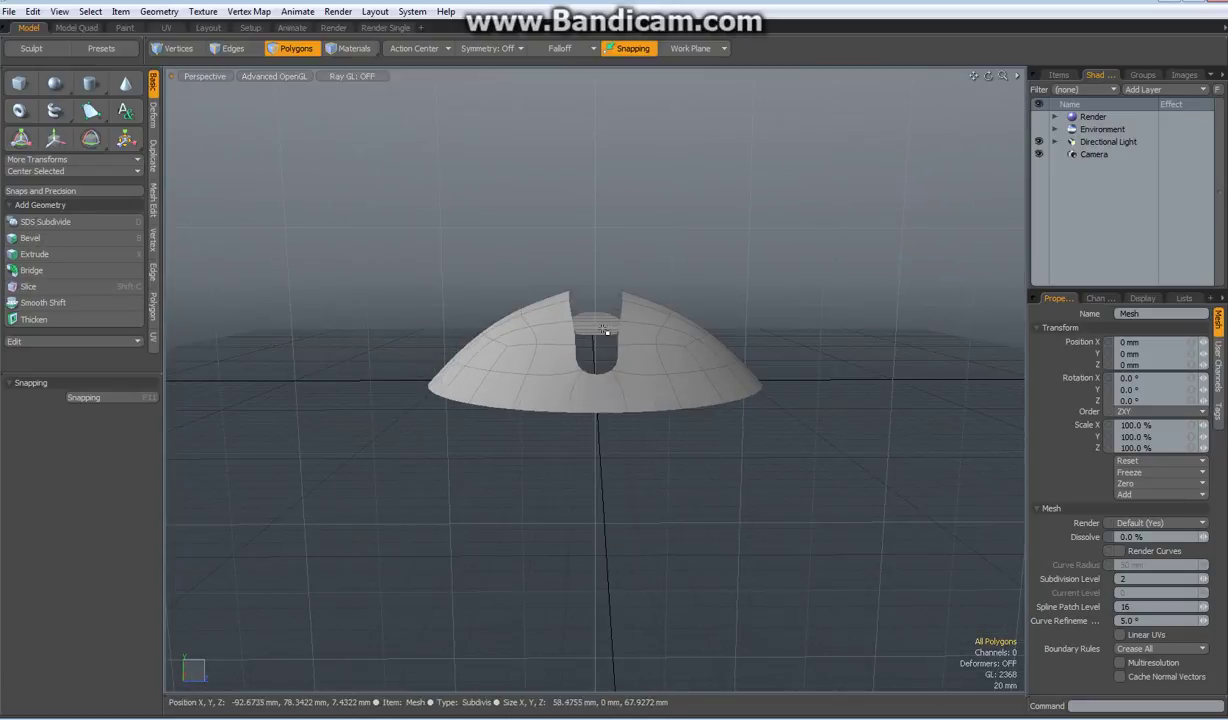
Turn off the subdivision display, select the flattened strip and move it down 44.5 mm in Y in the right view.
key("Tab")
left_click_drag(708, 228, 702, 296, "alt")
double_click(600, 339)
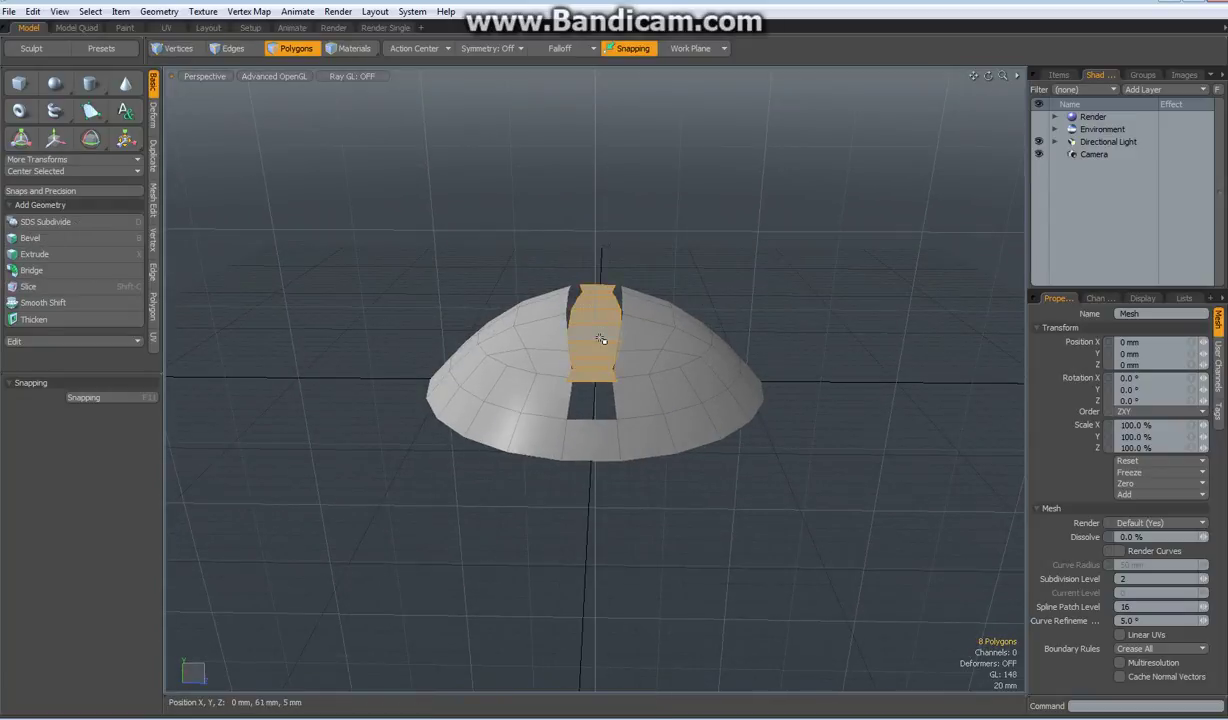
key("KP_3")
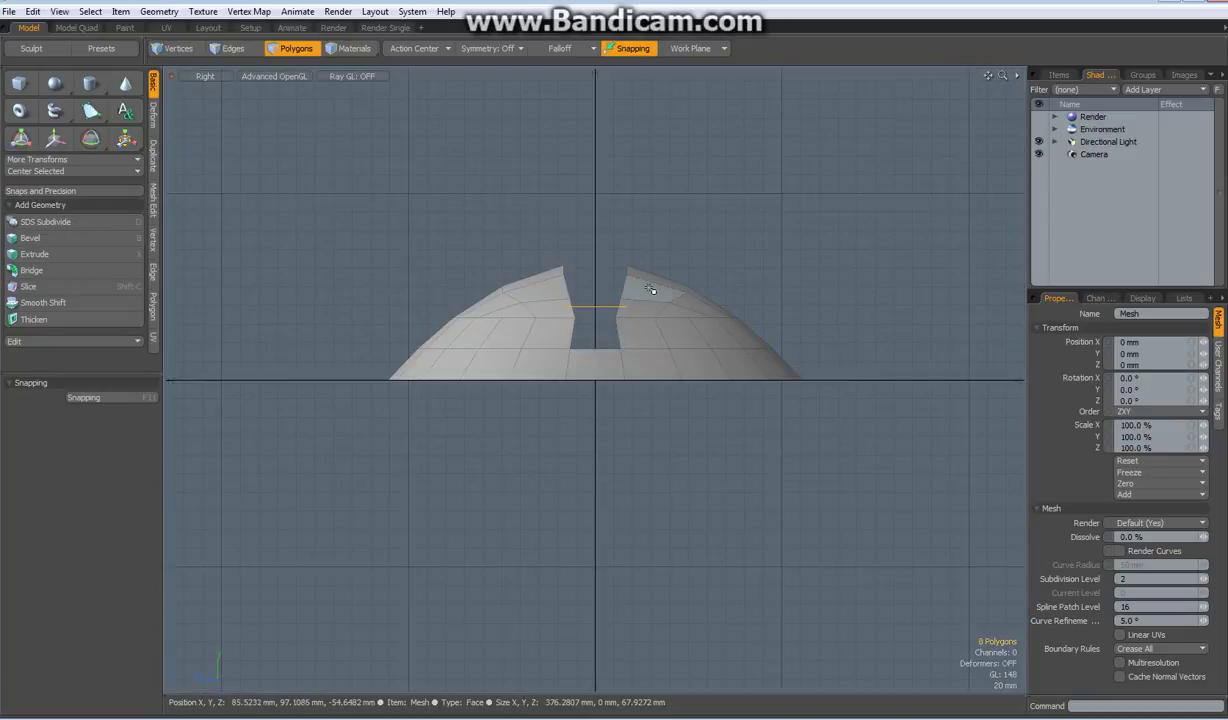
scroll(614, 317, "up", 2)
key("w")
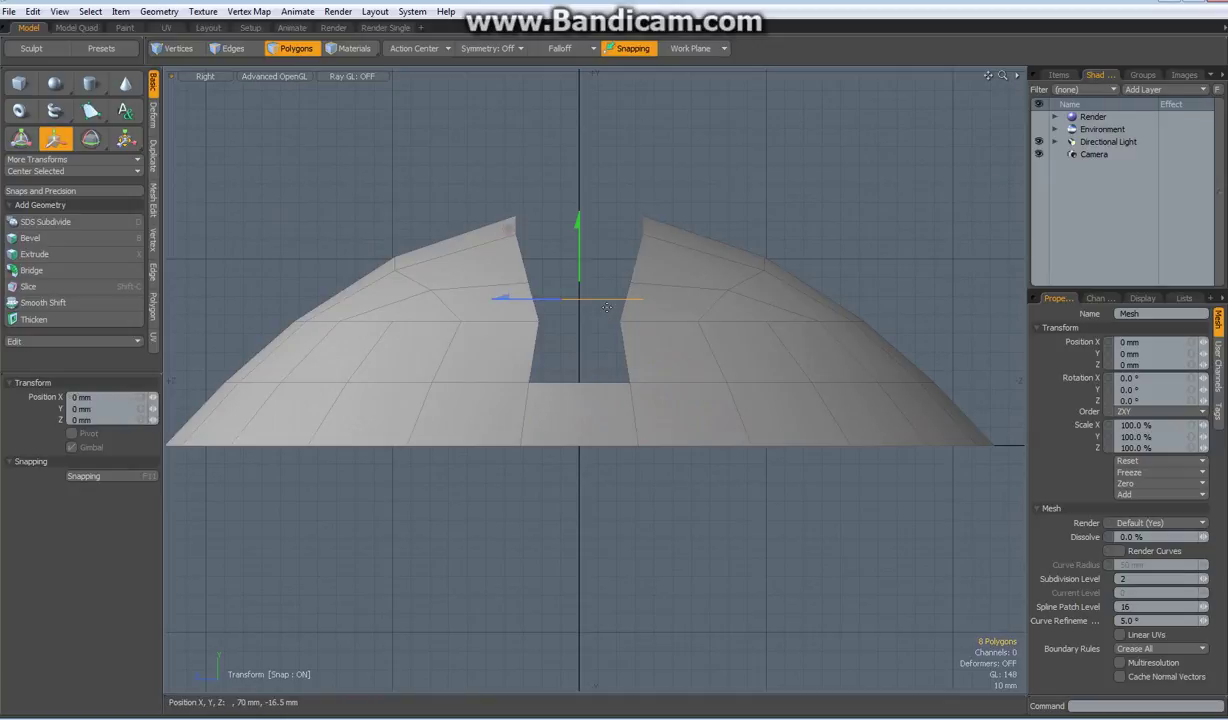
left_click_drag(578, 215, 577, 337)
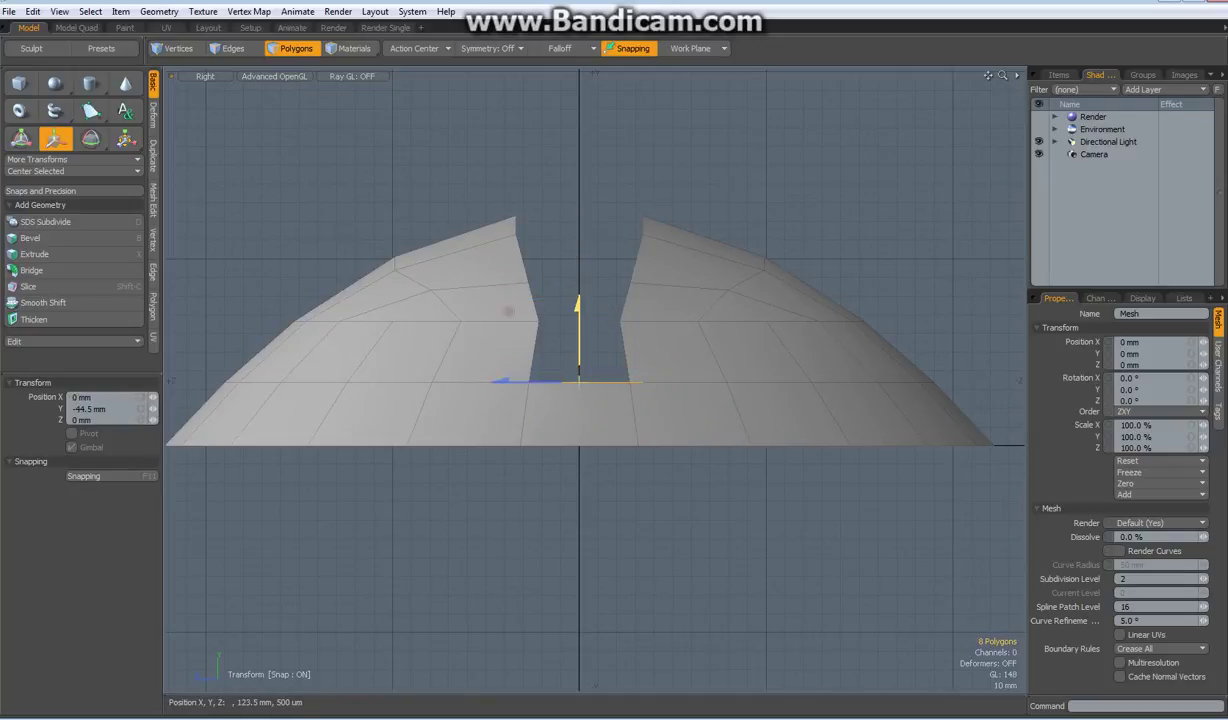
key("space")
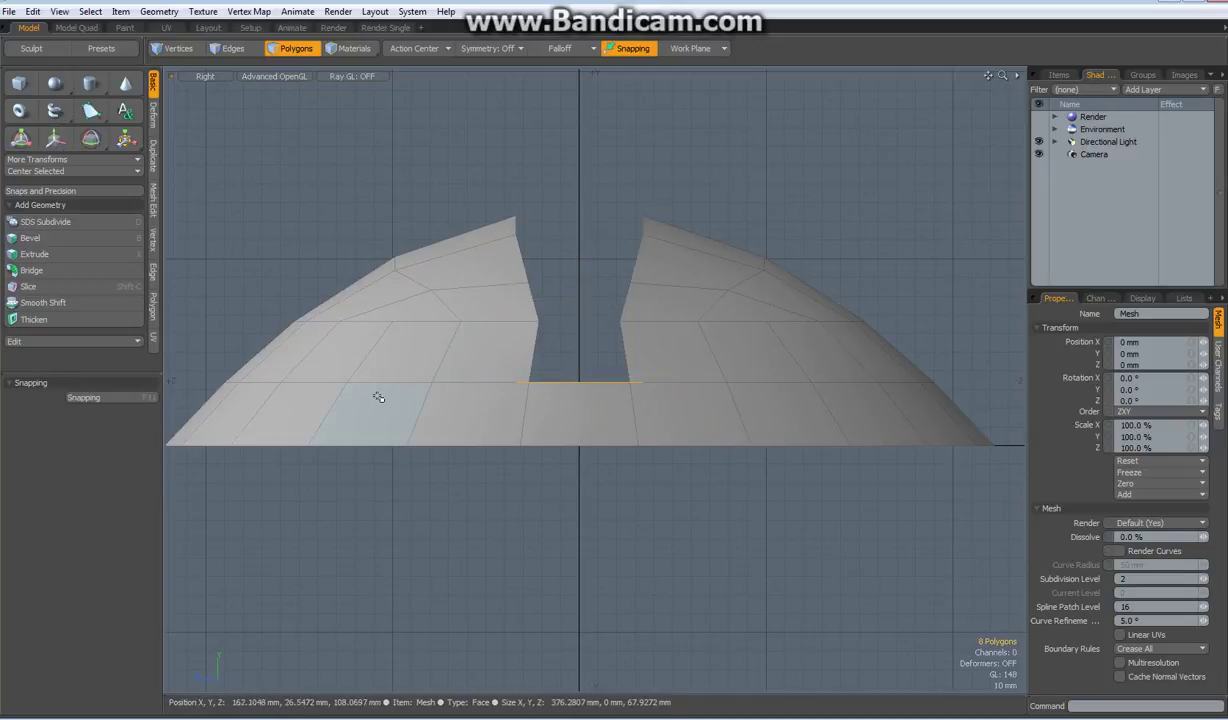
Select the edges at the level of the lowered strip and flatten them by scaling to 0% in Y.
key("2")
right_click_drag(479, 398, 775, 398)
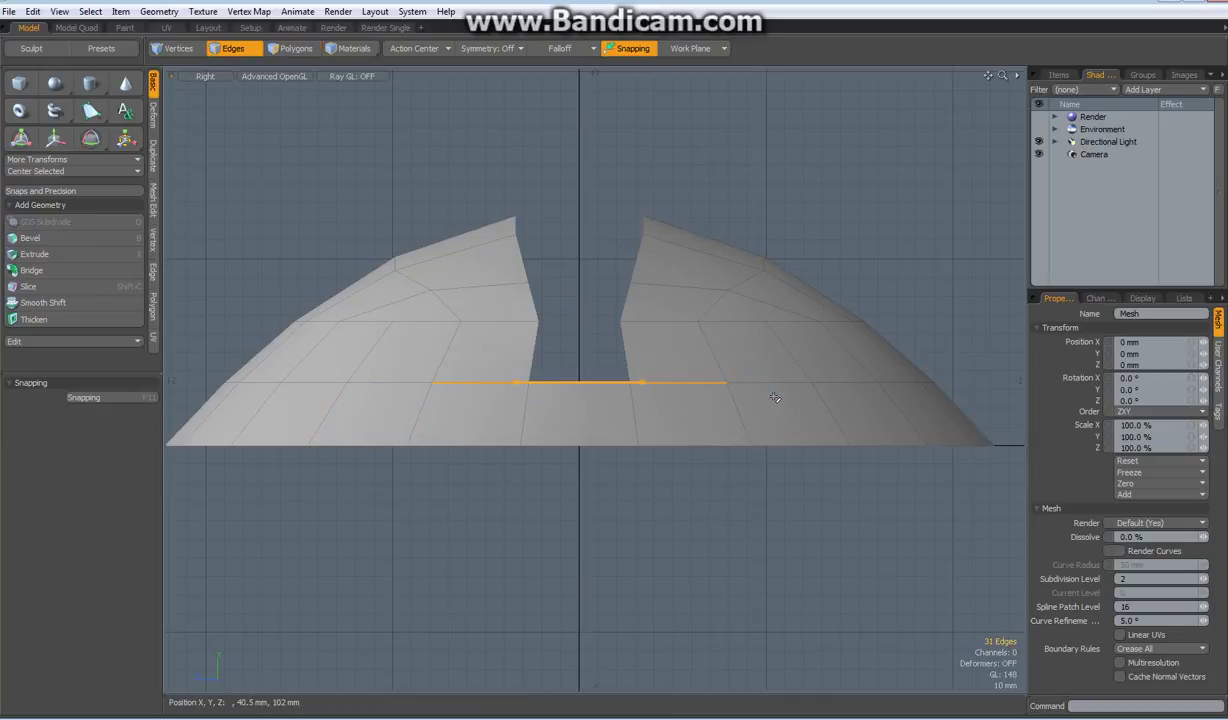
key("r")
left_click_drag(579, 350, 579, 394)
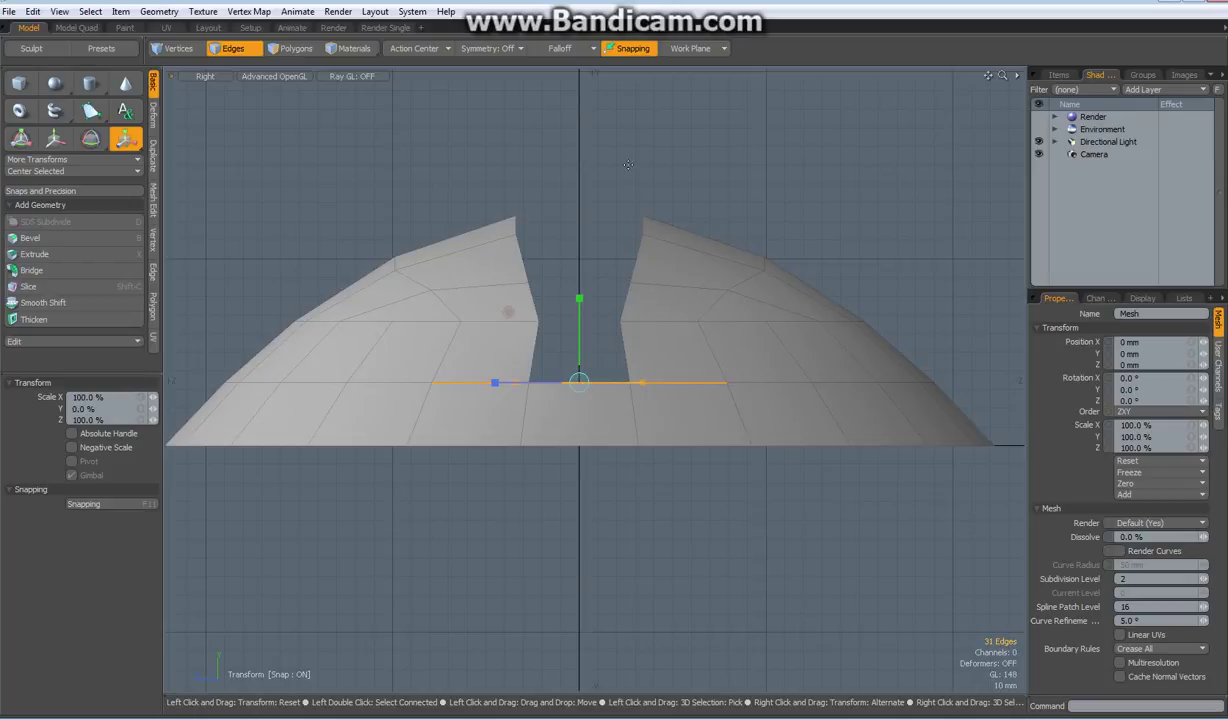
key("space")
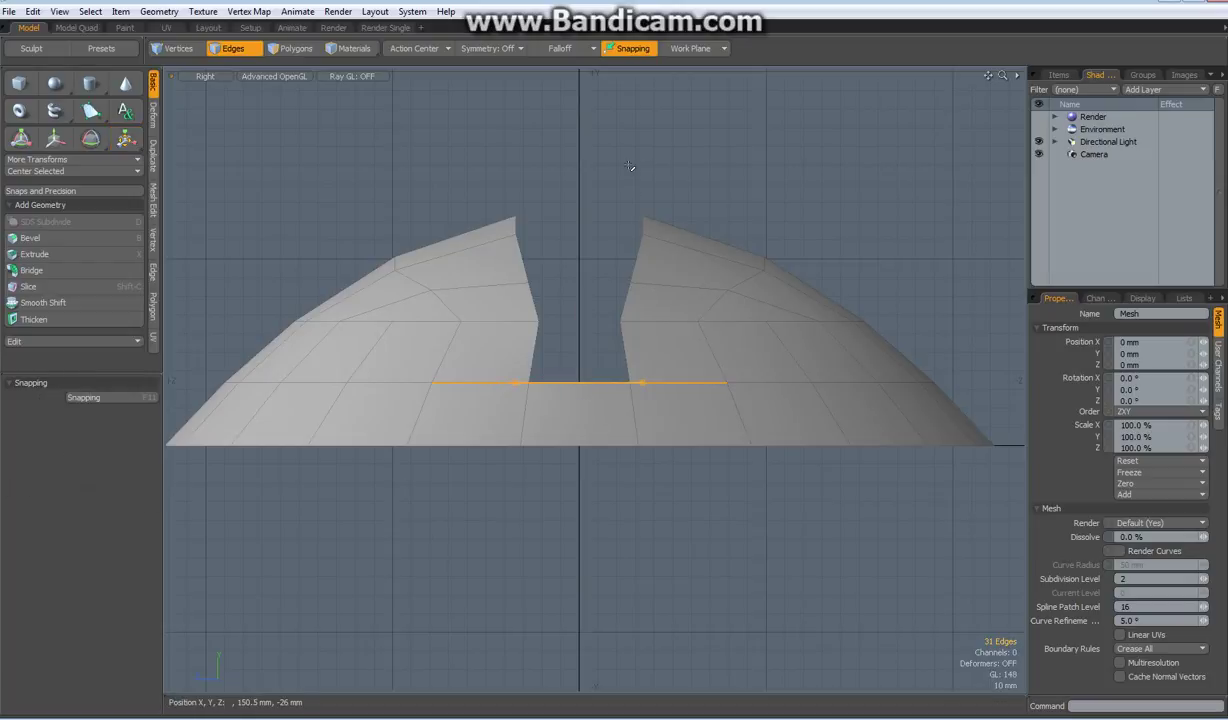
Merge the overlapping vertices of the selected edges using the Automatic range.
left_click(153, 240)
left_click(22, 331)
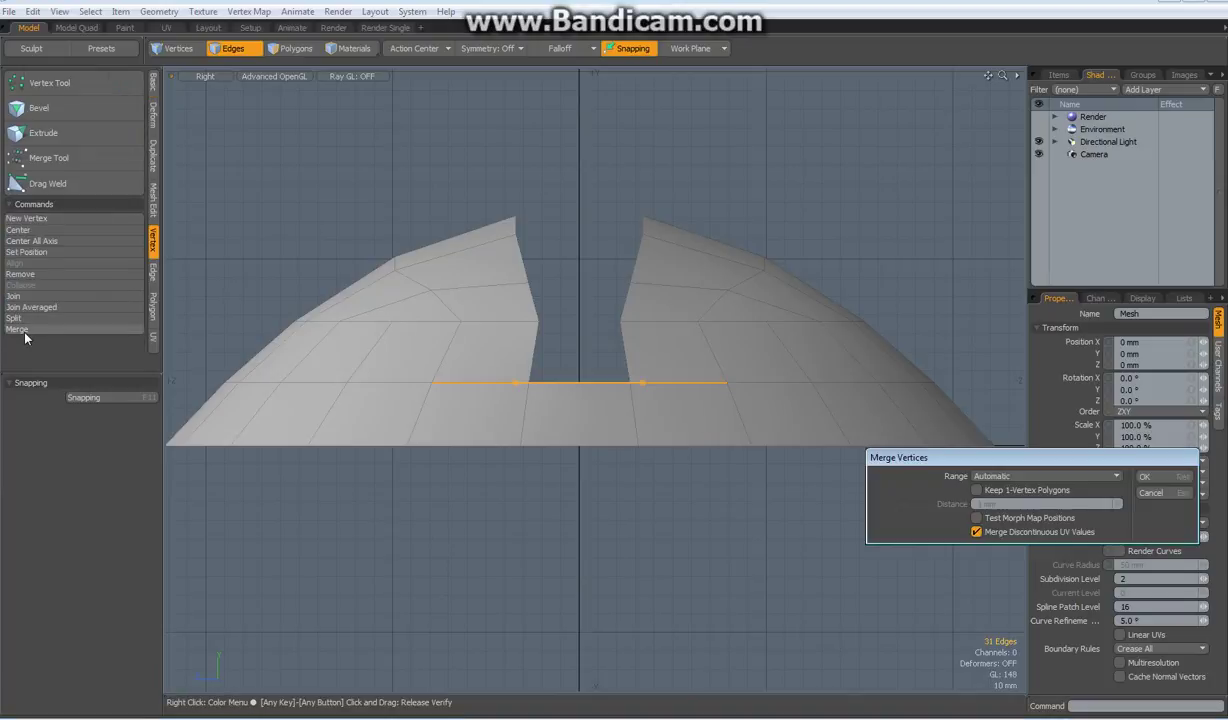
left_click(1145, 477)
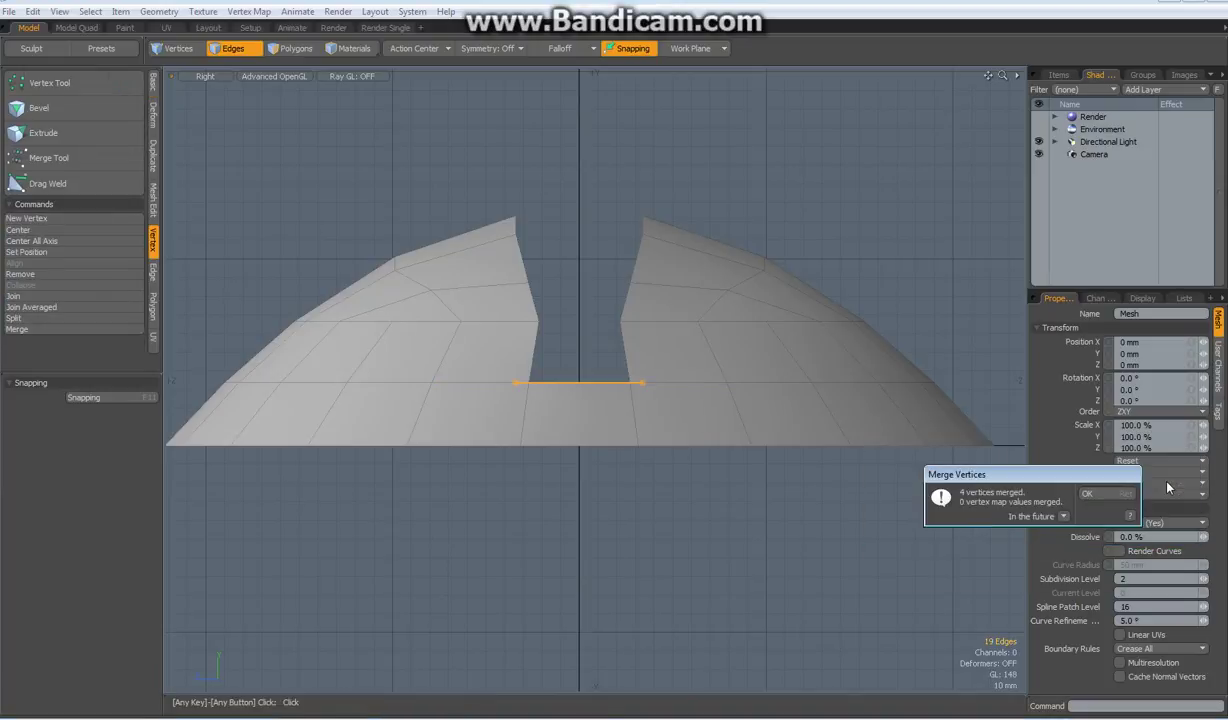
left_click(1097, 494)
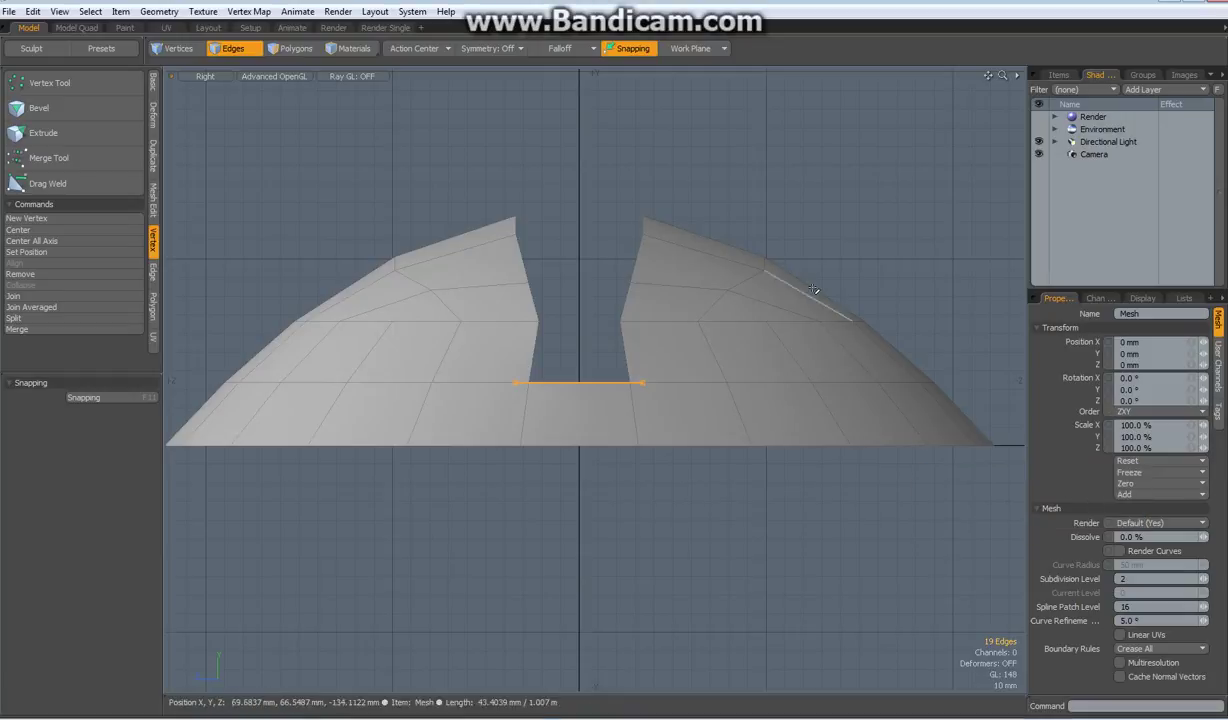
left_click(490, 50)
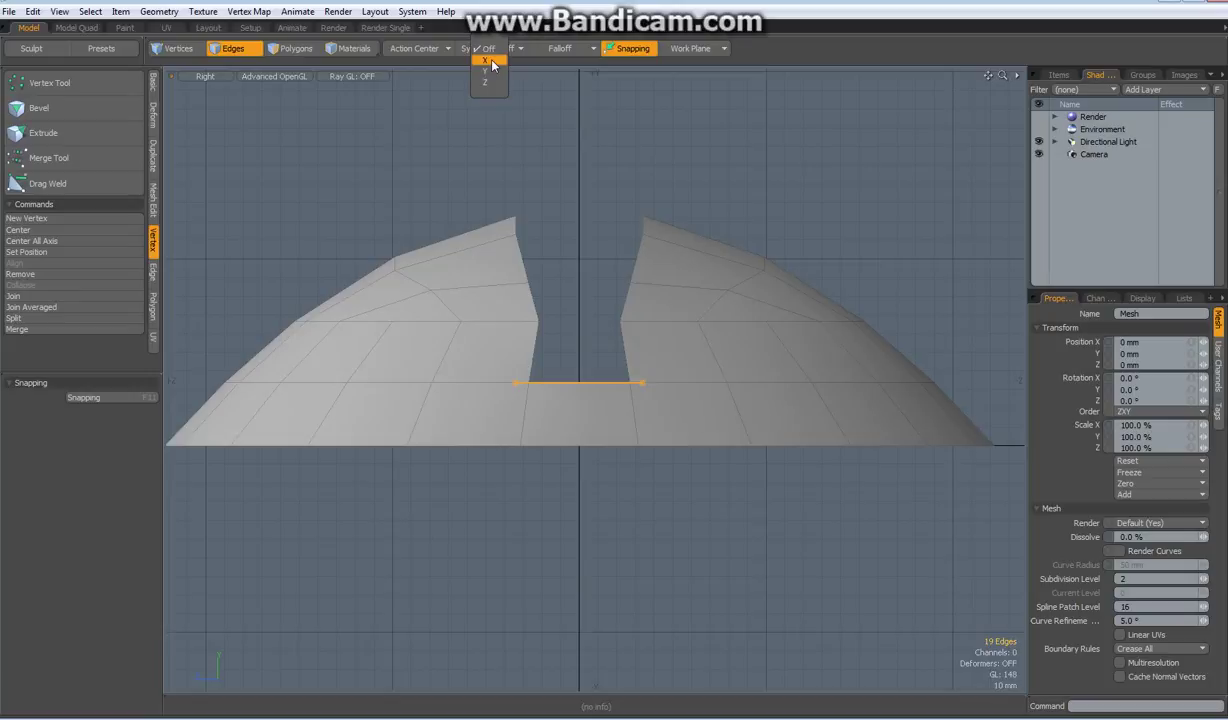
left_click(490, 61)
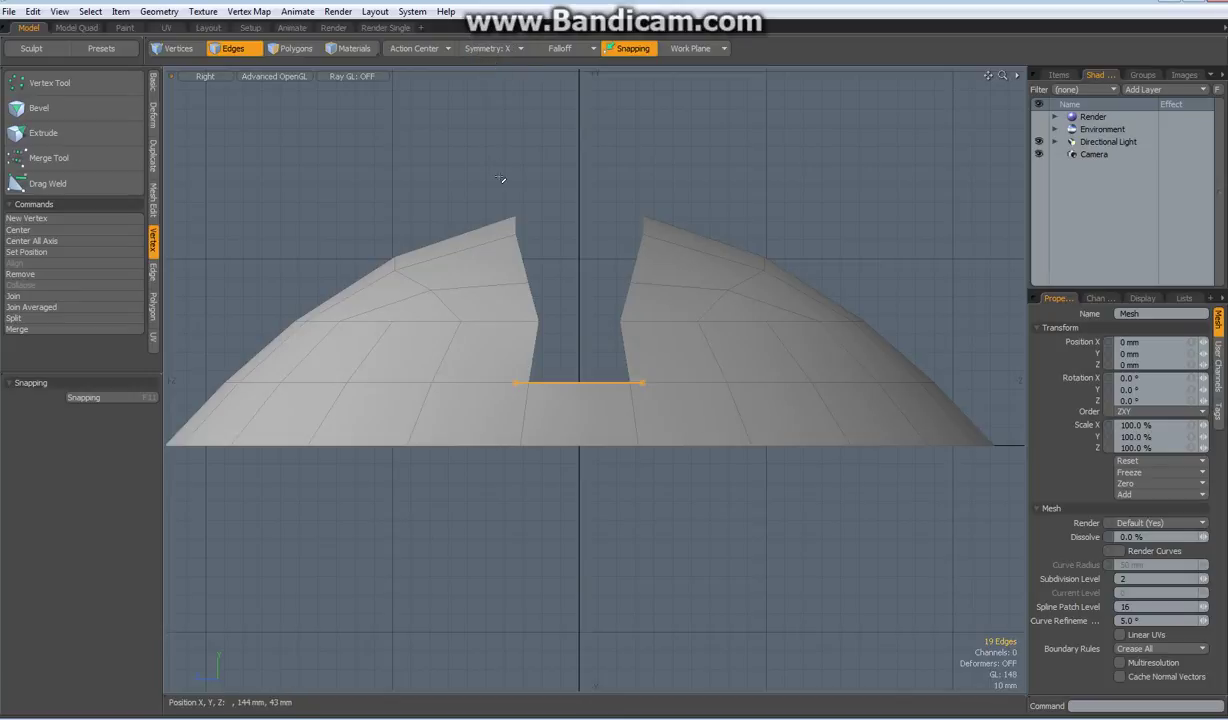
left_click_drag(479, 181, 576, 420)
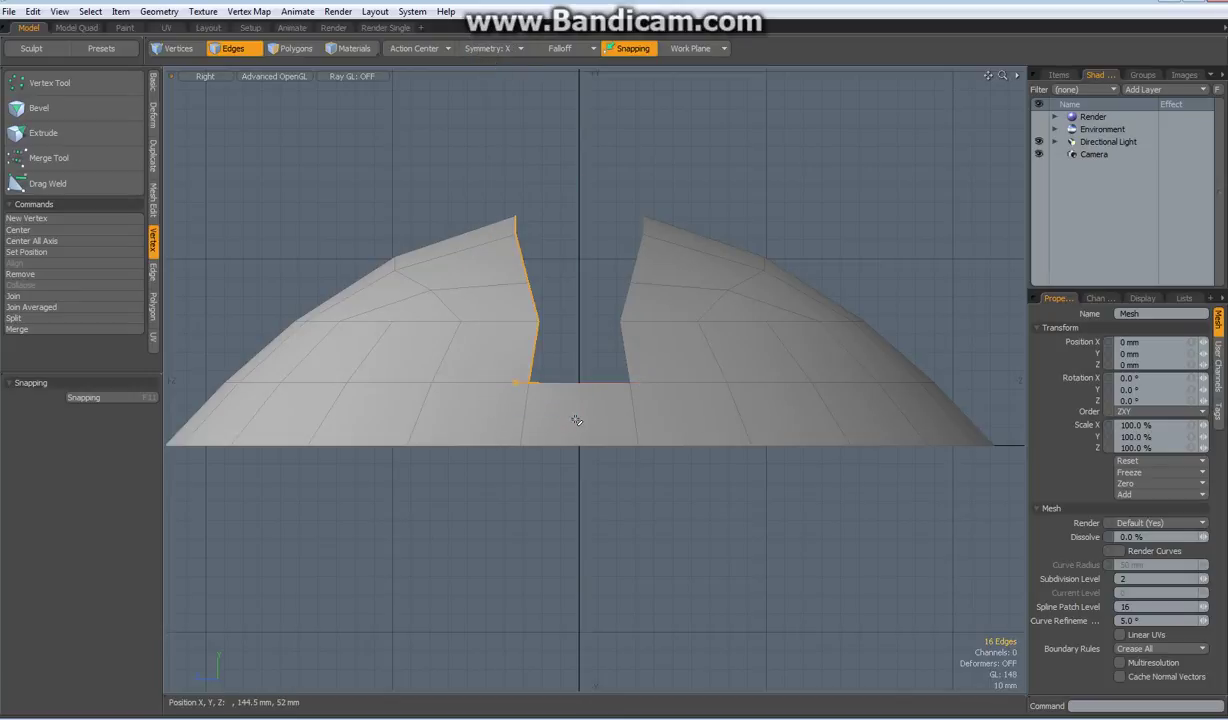
key("ctrl")
key("ctrl+z")
left_click(536, 168)
Set symmetry to Z, select the edges along both sides of the gap and straighten them by scaling to 0% in Z.
left_click(497, 53)
left_click(498, 74)
right_click_drag(483, 178, 541, 389)
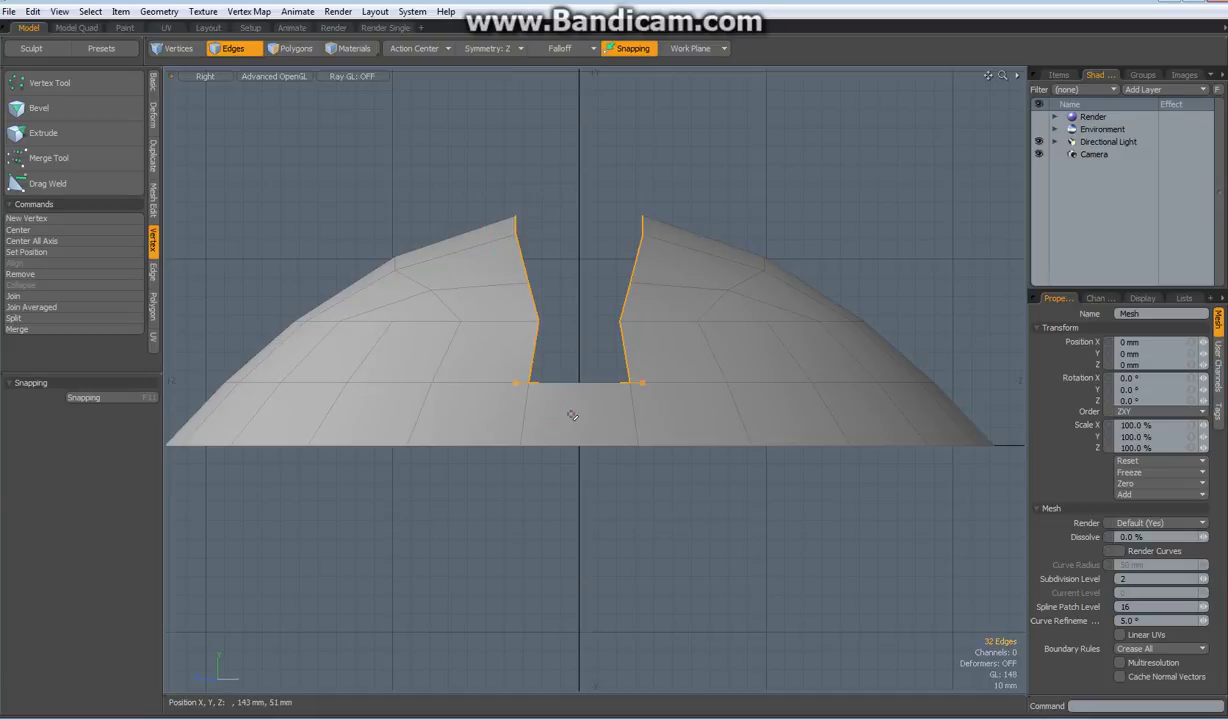
key("r")
left_click_drag(543, 299, 631, 299)
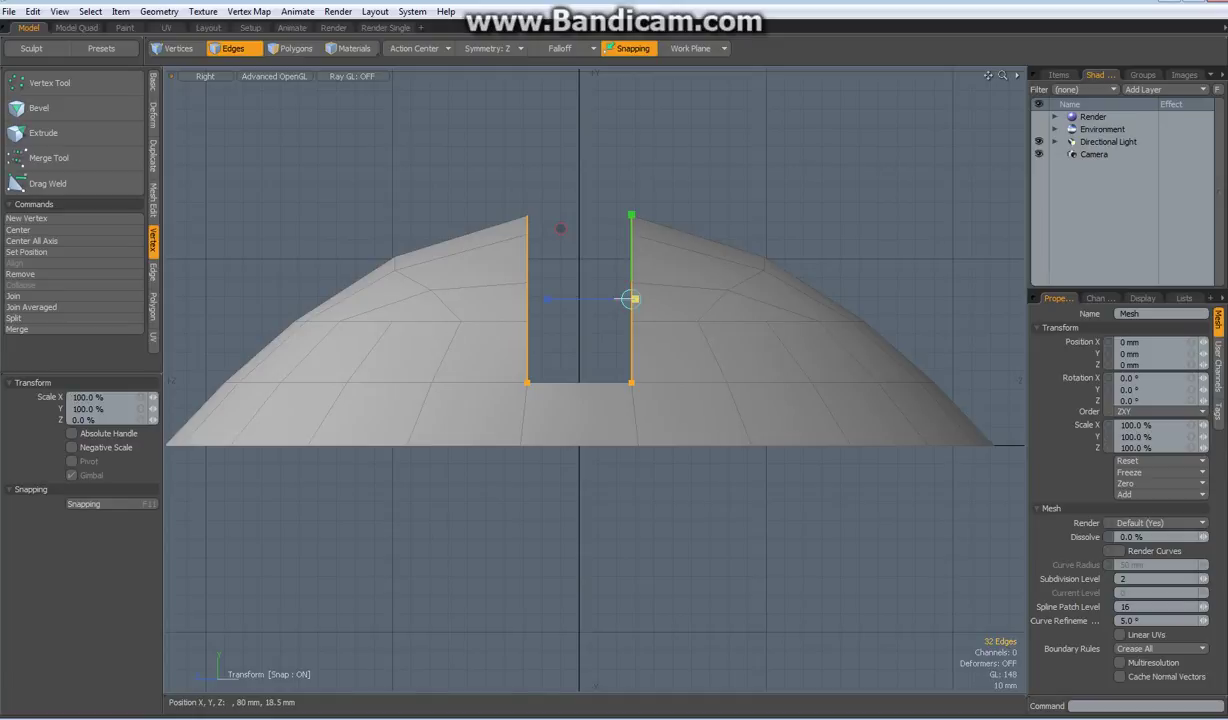
key("space")
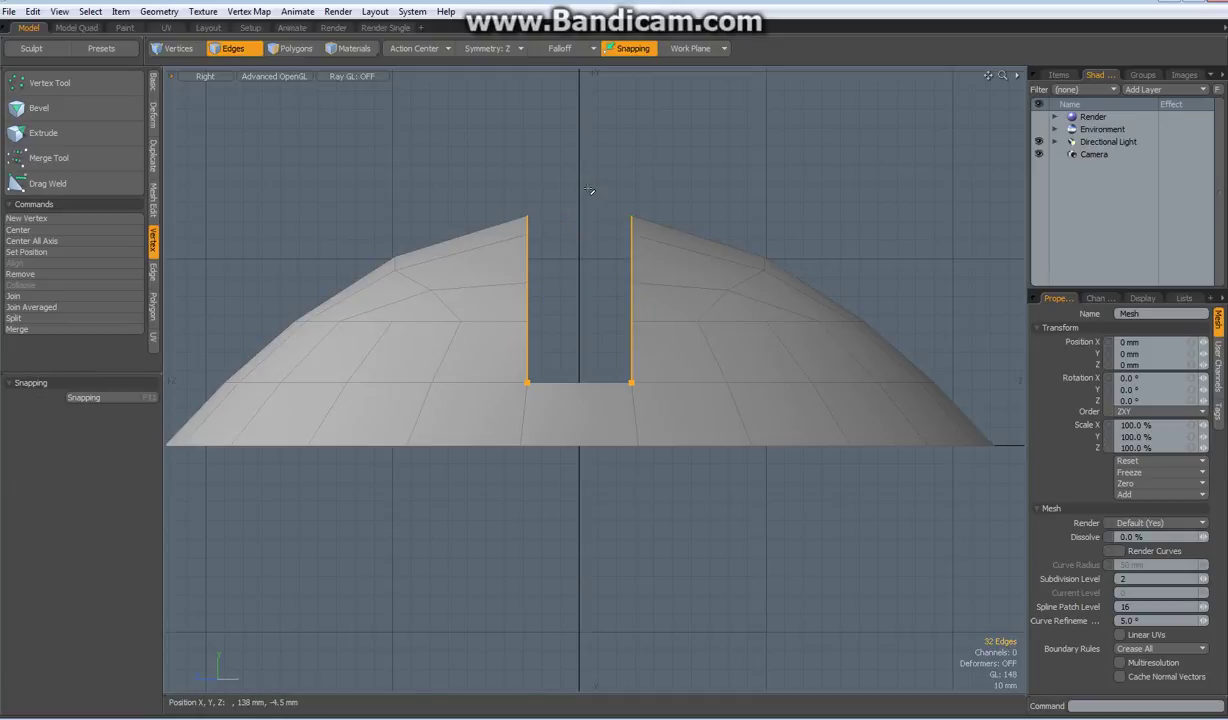
In the perspective view, deselect the edges at the slot's ends and bridge the remaining dome and strip edges with one segment.
key("ctrl+space")
left_click(610, 175)
left_click_drag(610, 175, 503, 344, "alt")
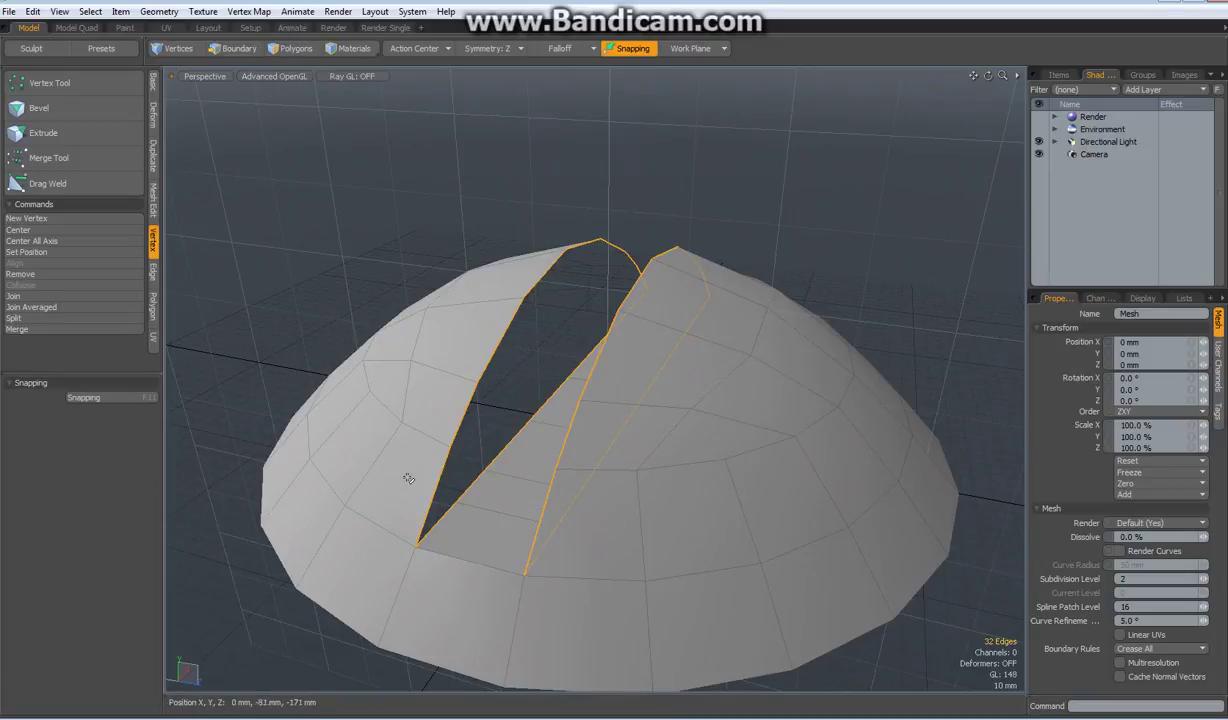
left_click_drag(398, 456, 444, 536, "ctrl")
left_click_drag(705, 231, 685, 407, "alt")
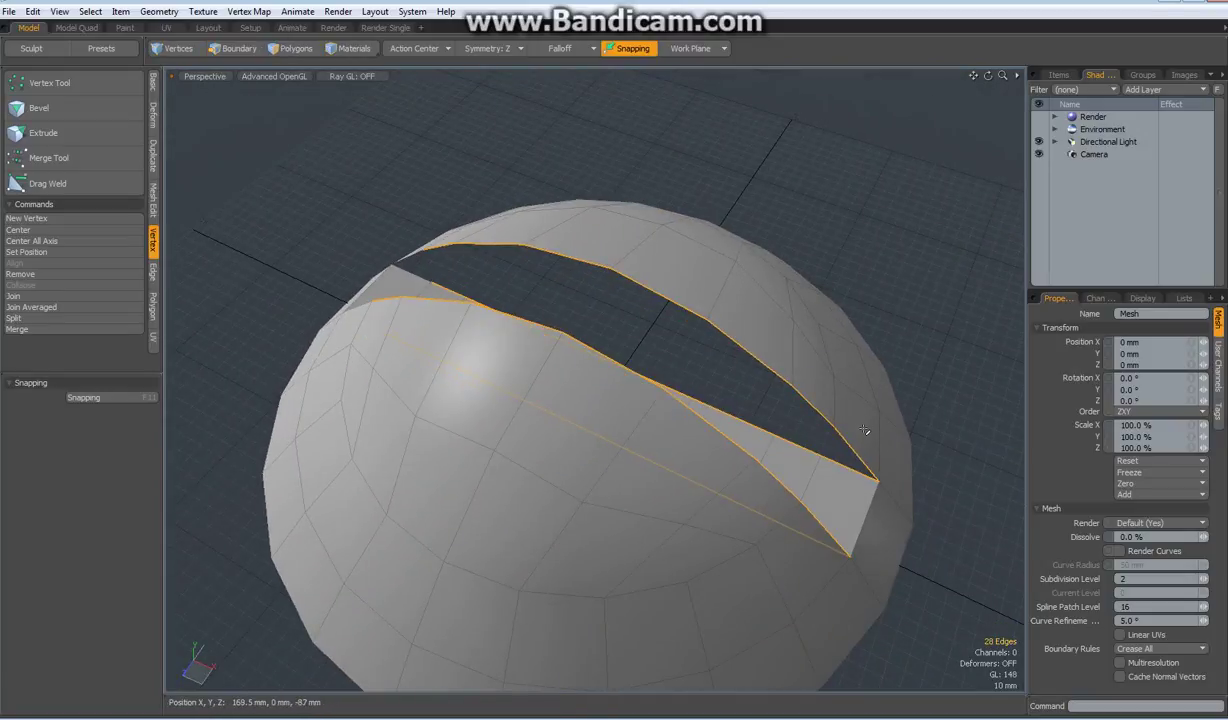
left_click_drag(865, 430, 785, 514, "ctrl")
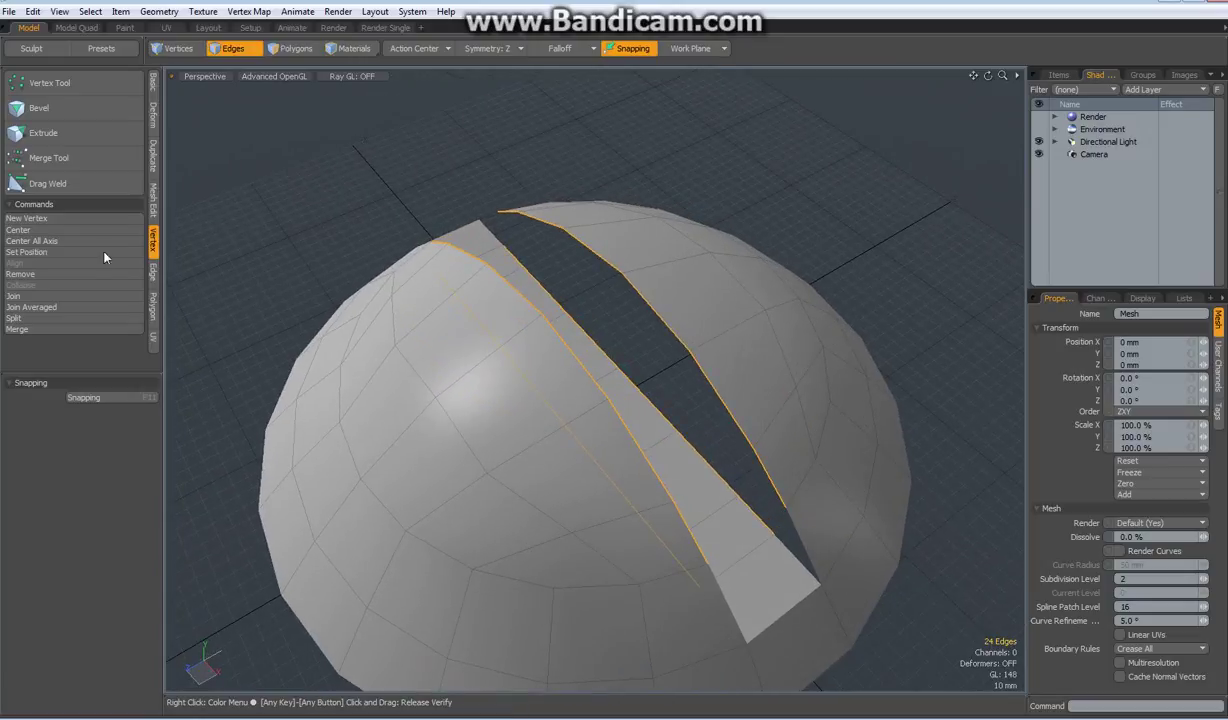
left_click(151, 268)
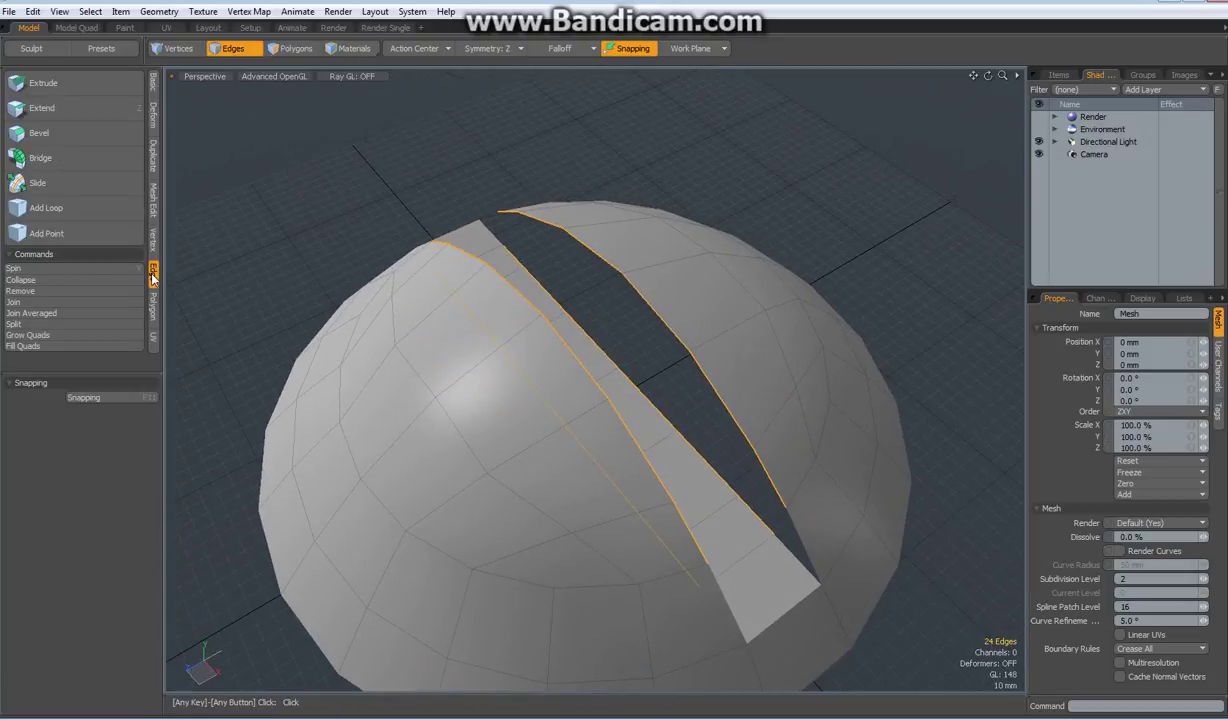
left_click(50, 162)
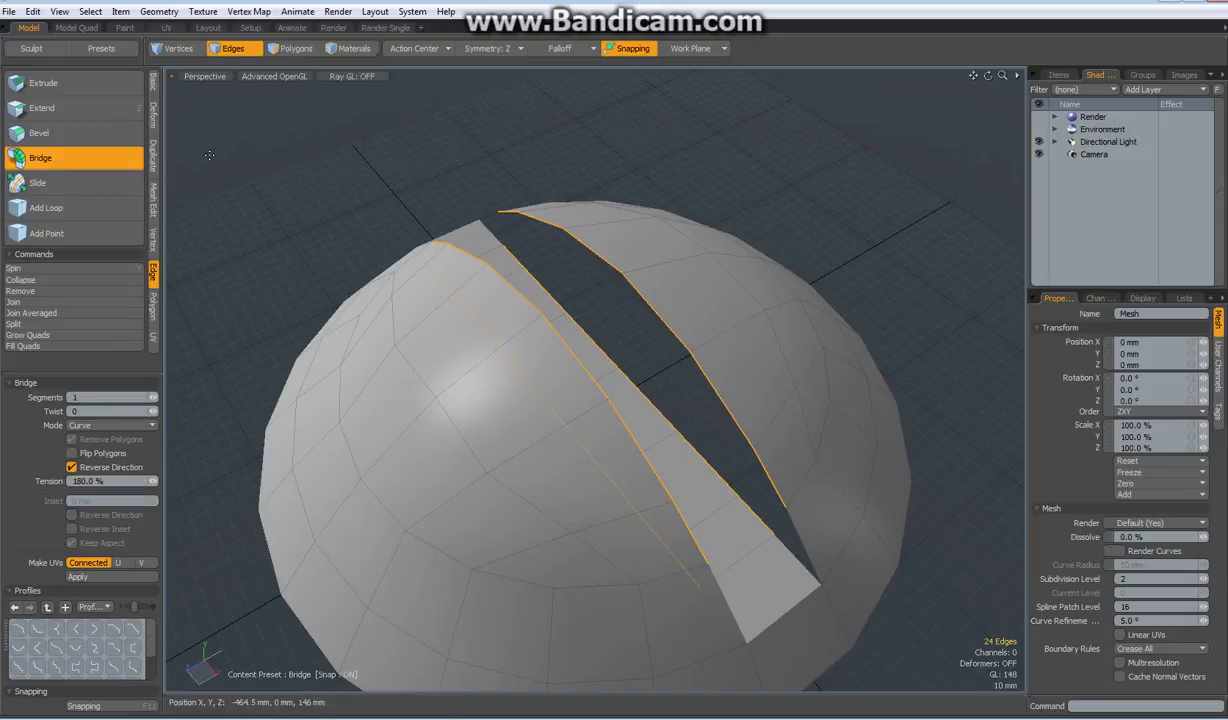
left_click_drag(277, 147, 338, 338, "alt")
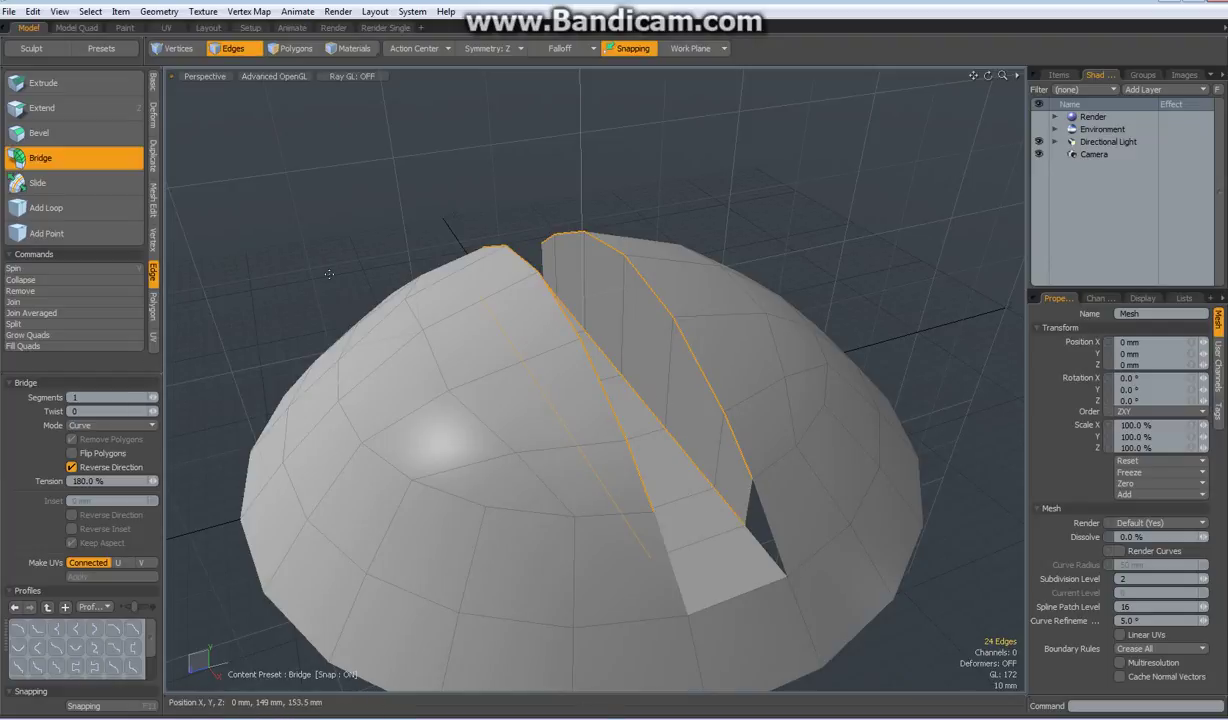
key("space")
Add one loop slice at 50% along the slot's bridged side walls.
left_click(646, 335)
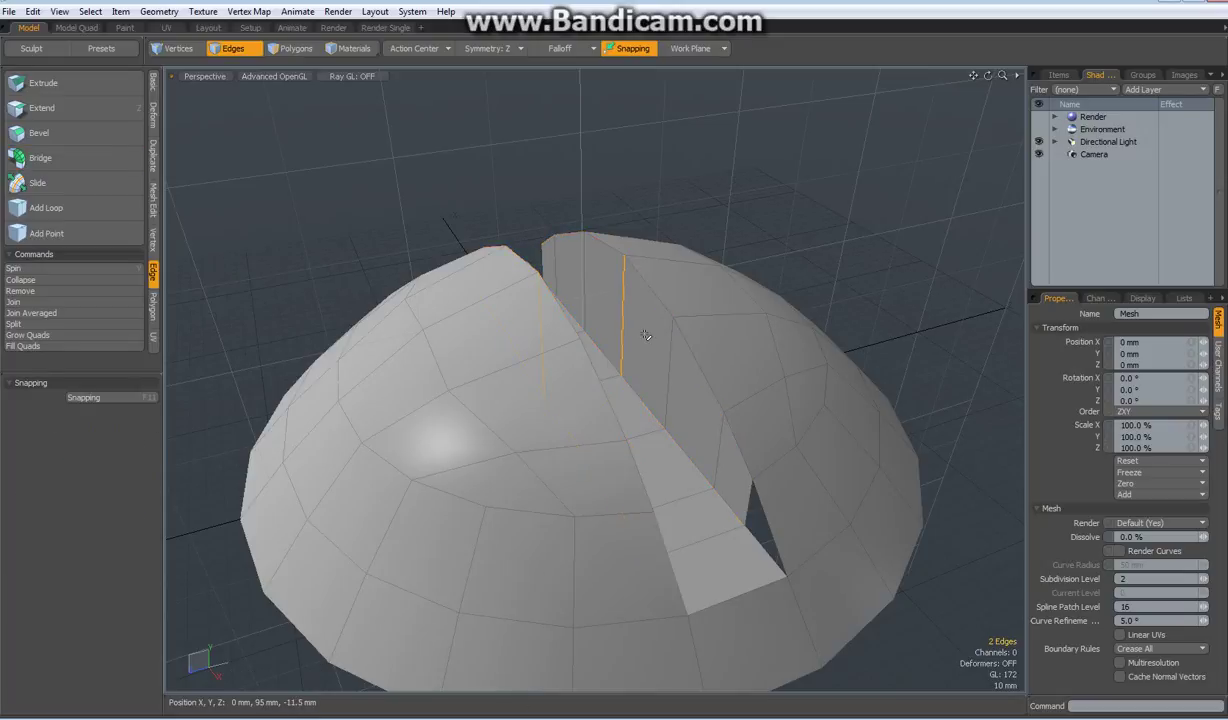
key("alt+c")
left_click(646, 338)
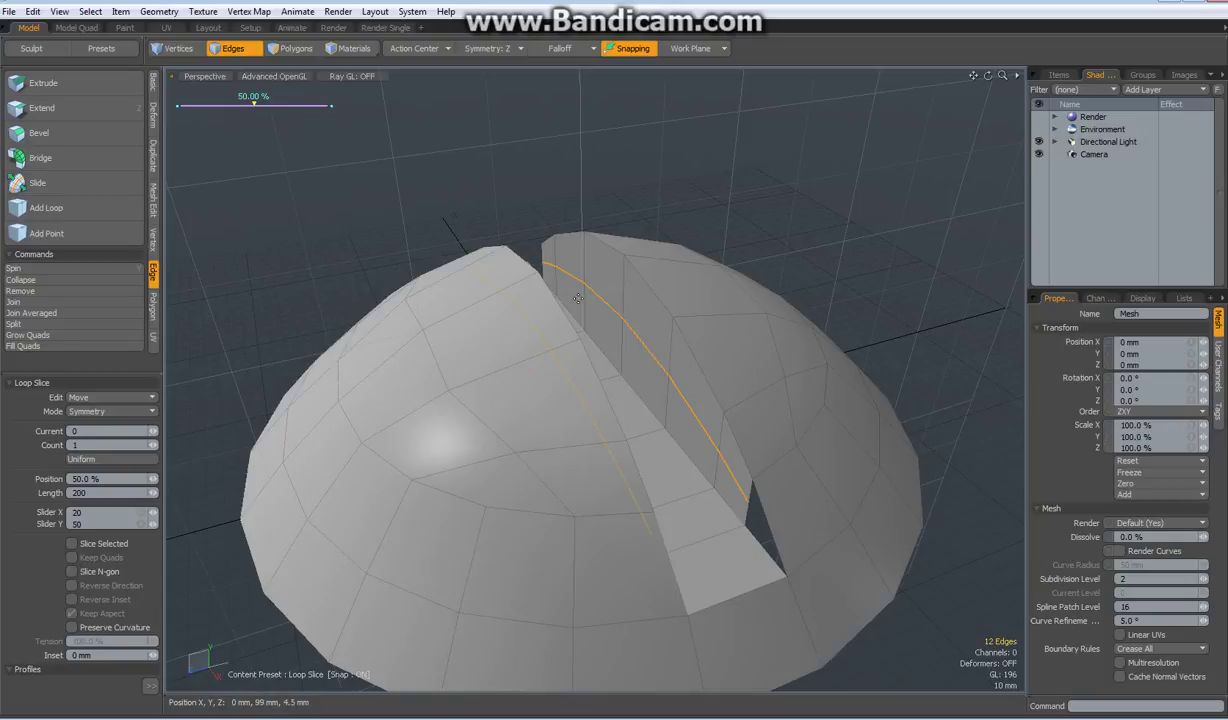
key("space")
Select the borders of the open holes at both ends of the slot and fill them with polygons.
double_click(769, 535)
left_click_drag(760, 308, 274, 186, "alt")
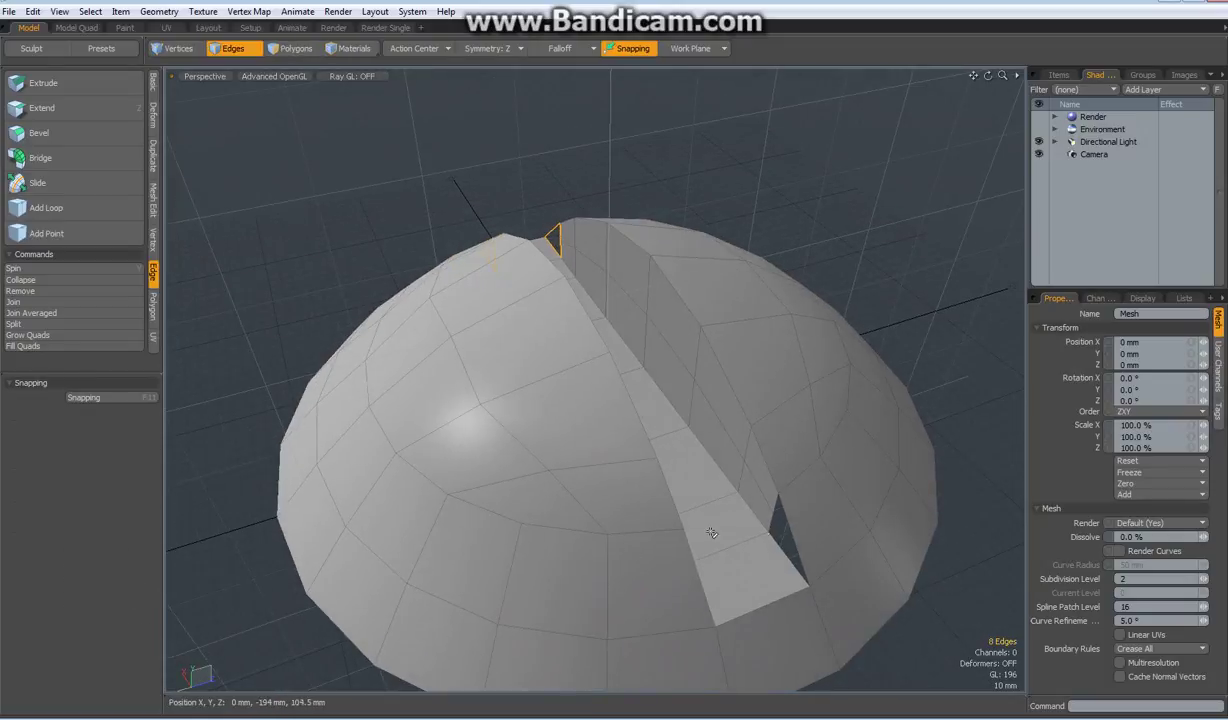
double_click(767, 515, "shift")
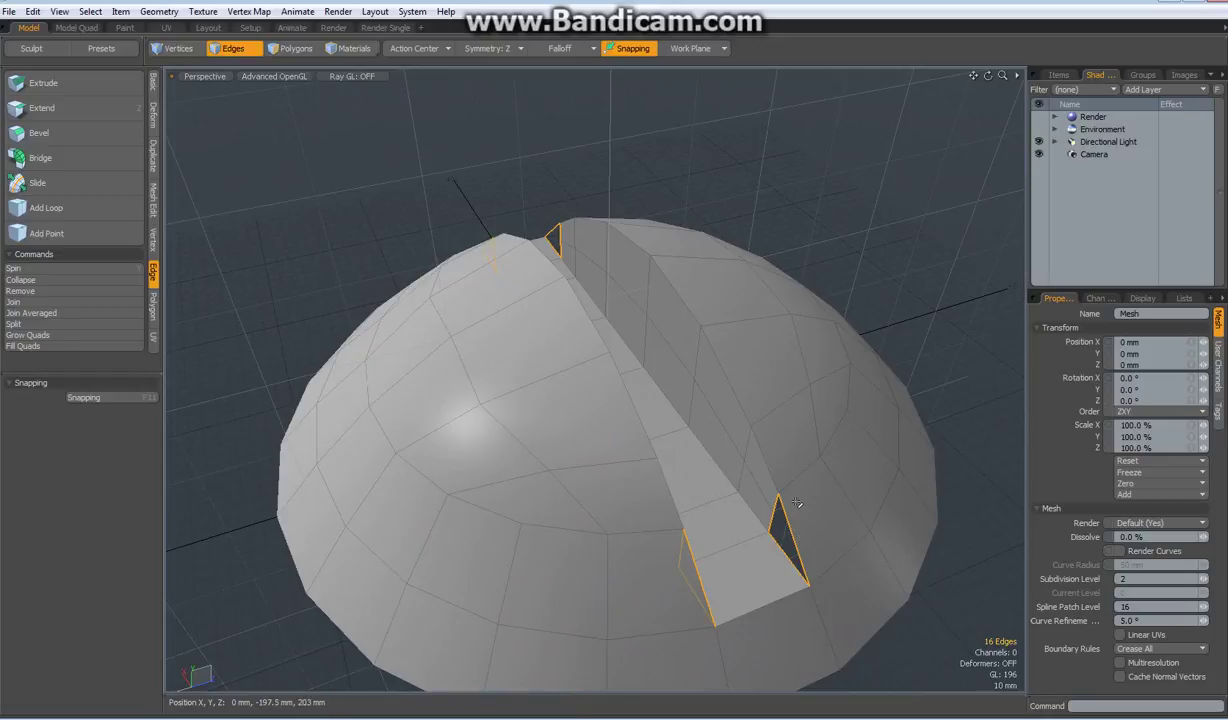
key("p")
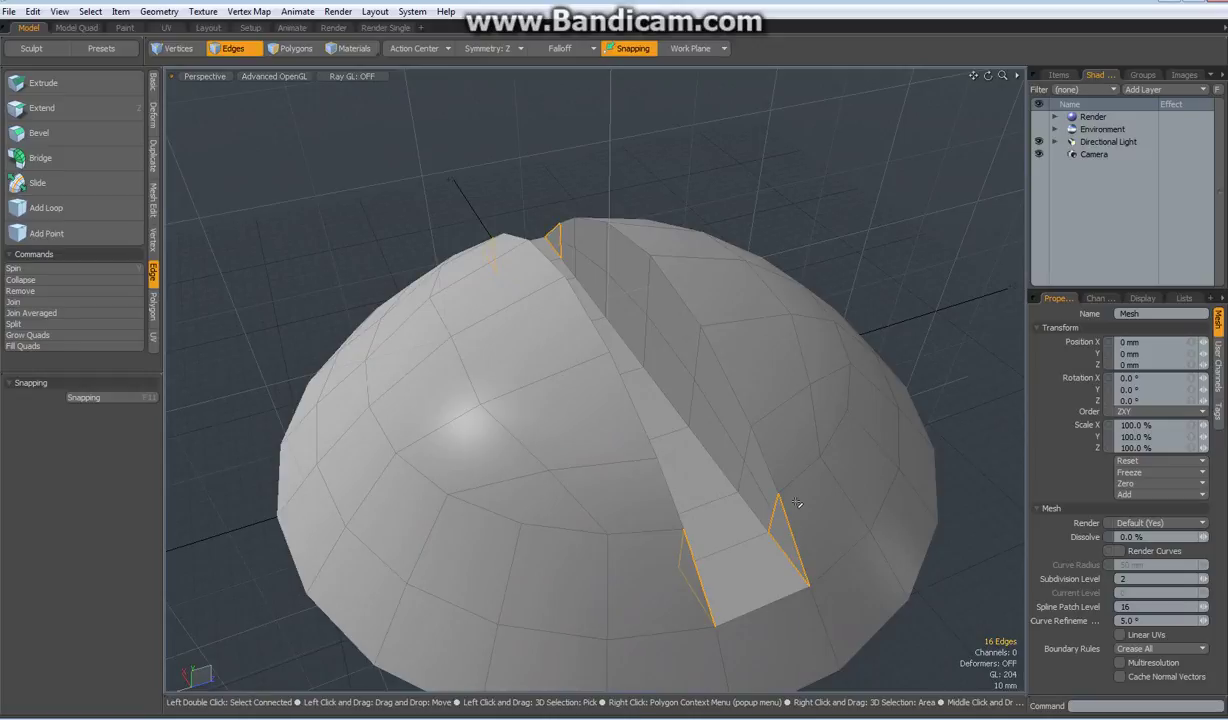
Clear the selection and display the slotted dome as a subdivision surface.
key("3")
left_click(861, 222)
scroll(861, 239, "down", 3)
scroll(861, 240, "up", 3)
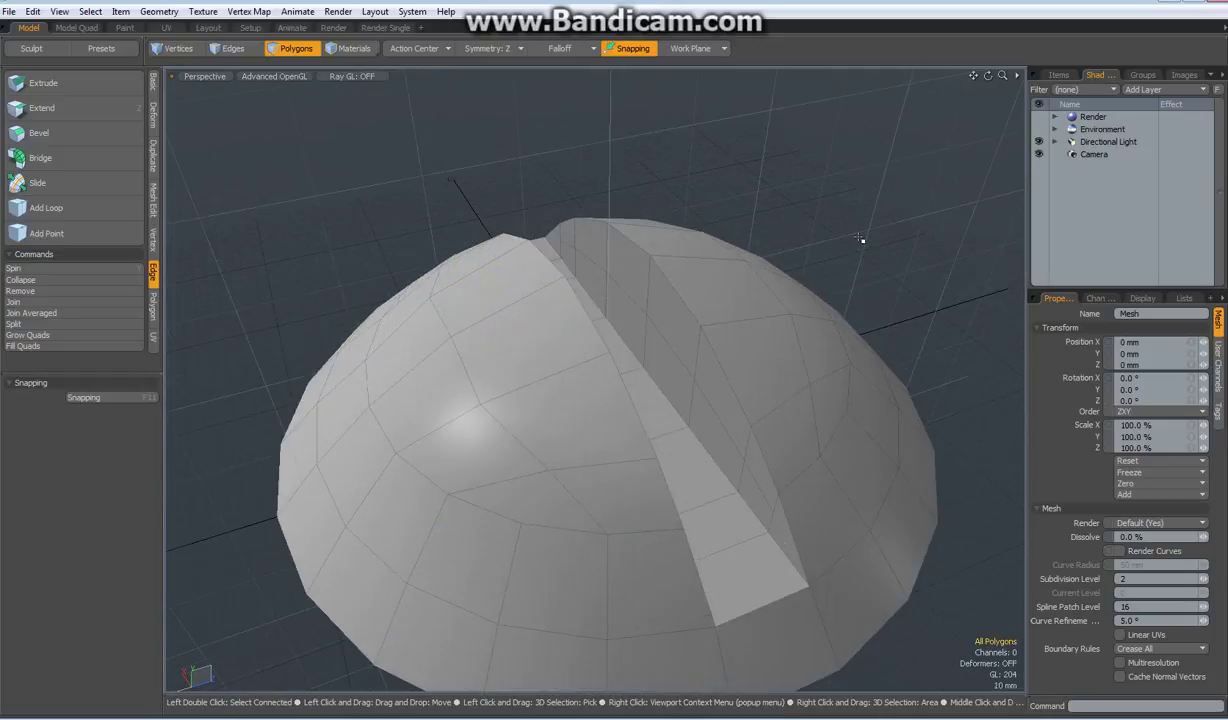
left_click_drag(874, 332, 808, 313, "alt")
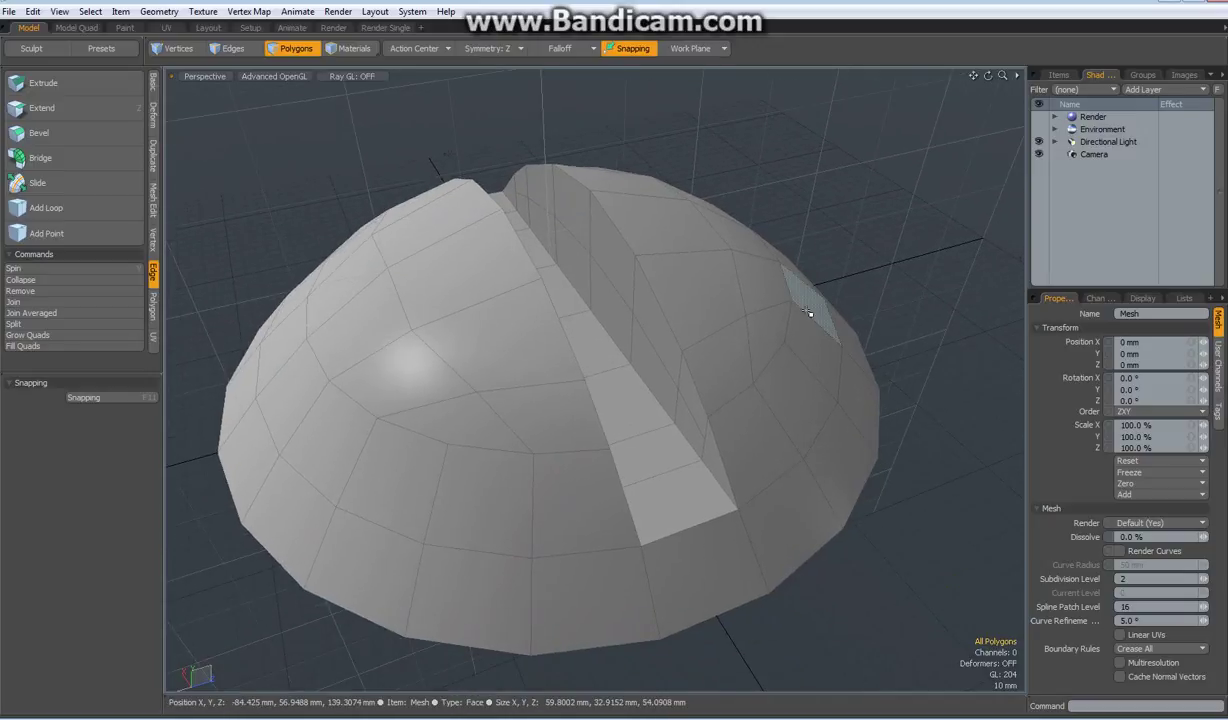
key("Tab")
left_click_drag(773, 496, 716, 530, "alt")
left_click_drag(711, 526, 631, 506, "alt")
key("3")
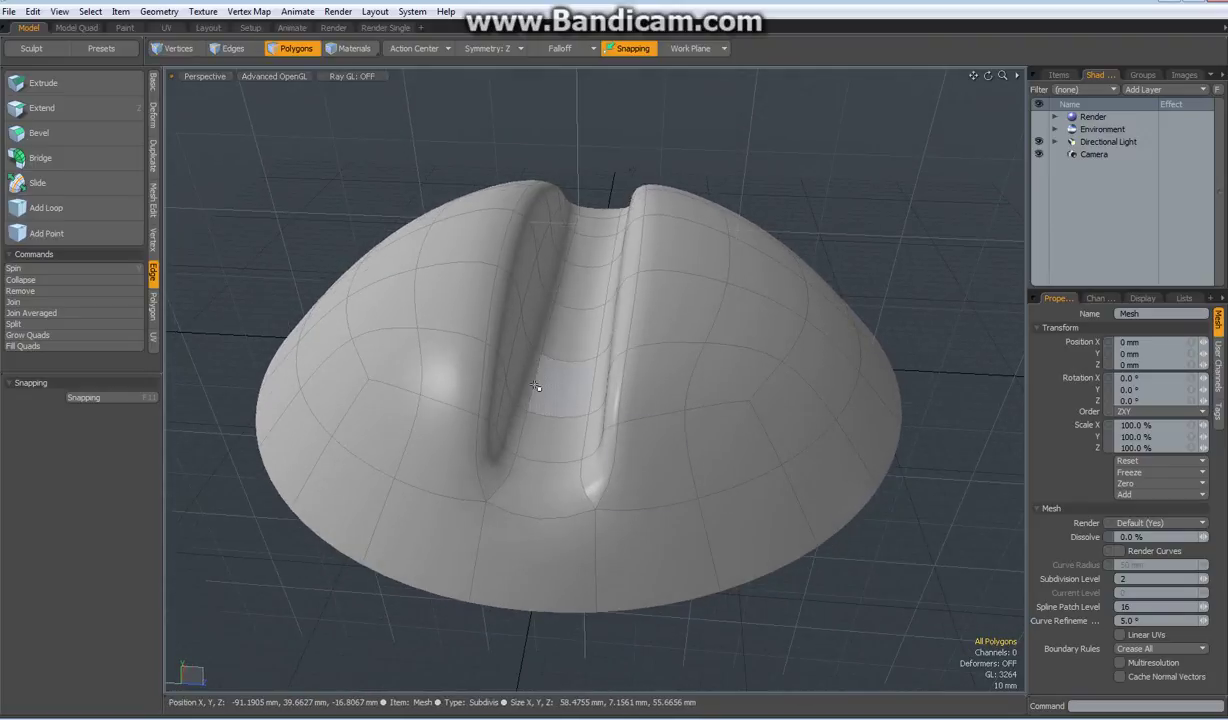
Select the slot's floor and rim edge loops on both sides, plus the edges closing its two ends.
key("2")
double_click(513, 360)
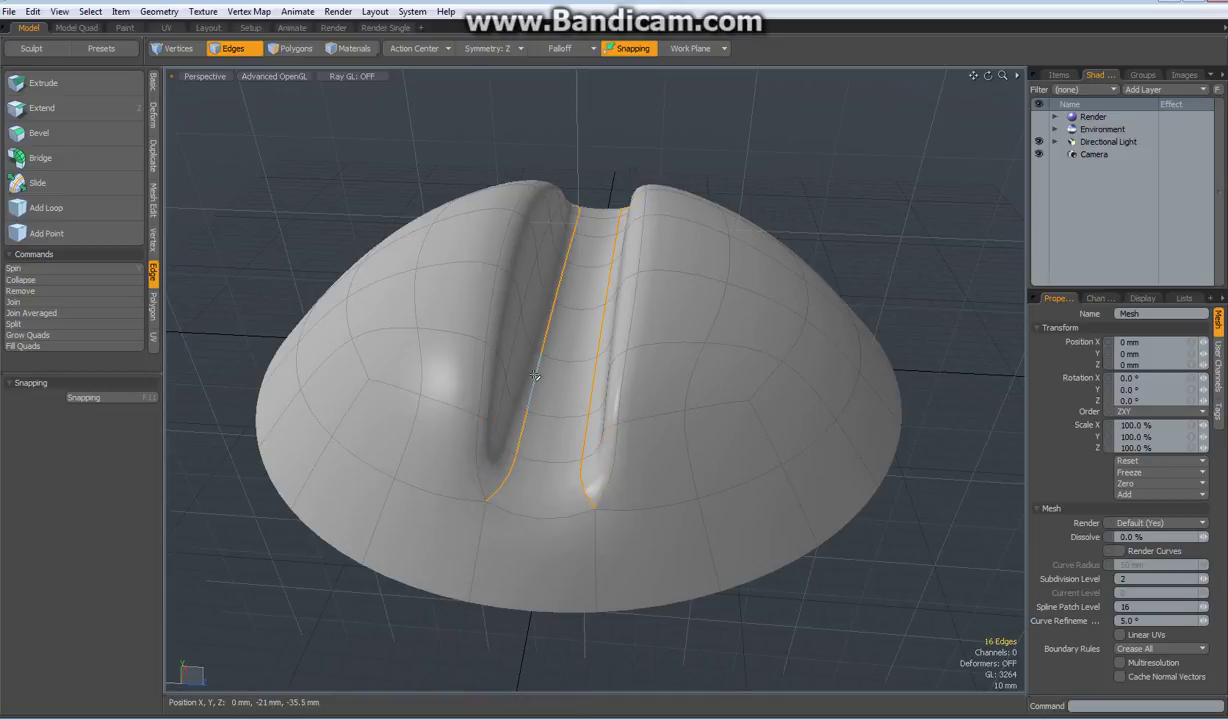
double_click(480, 372, "shift")
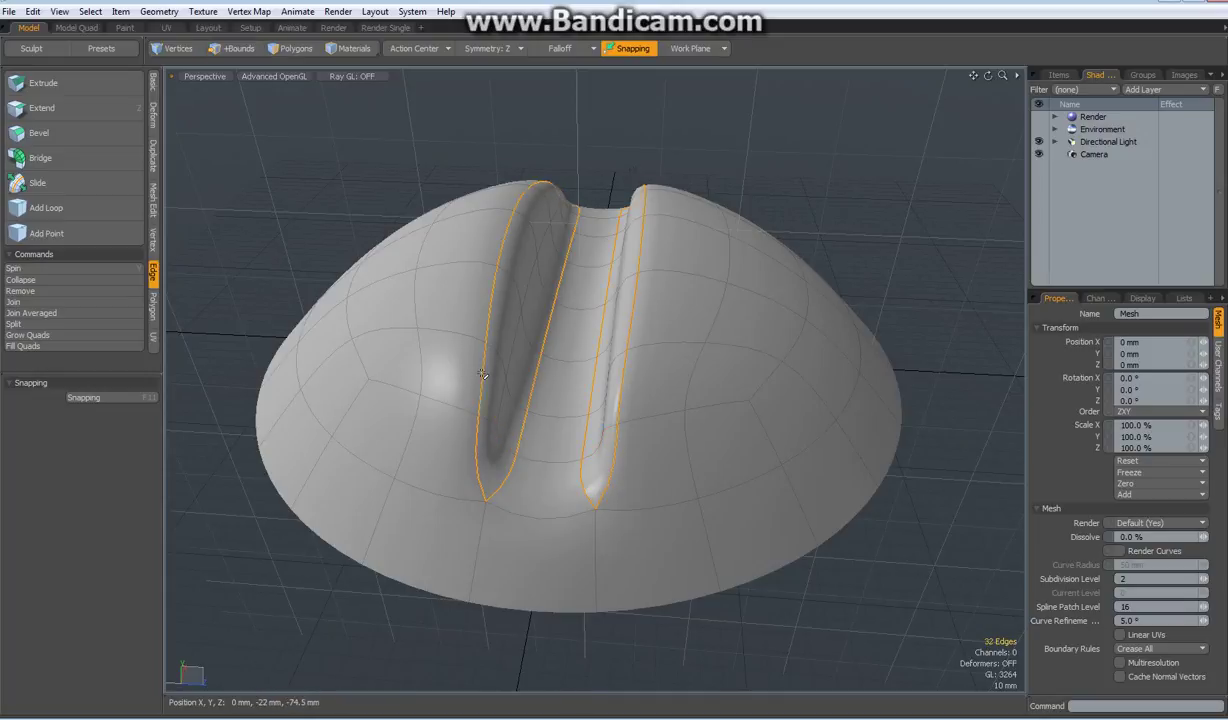
left_click(550, 515, "shift")
left_click_drag(725, 272, 411, 337, "alt")
left_click(755, 626, "shift")
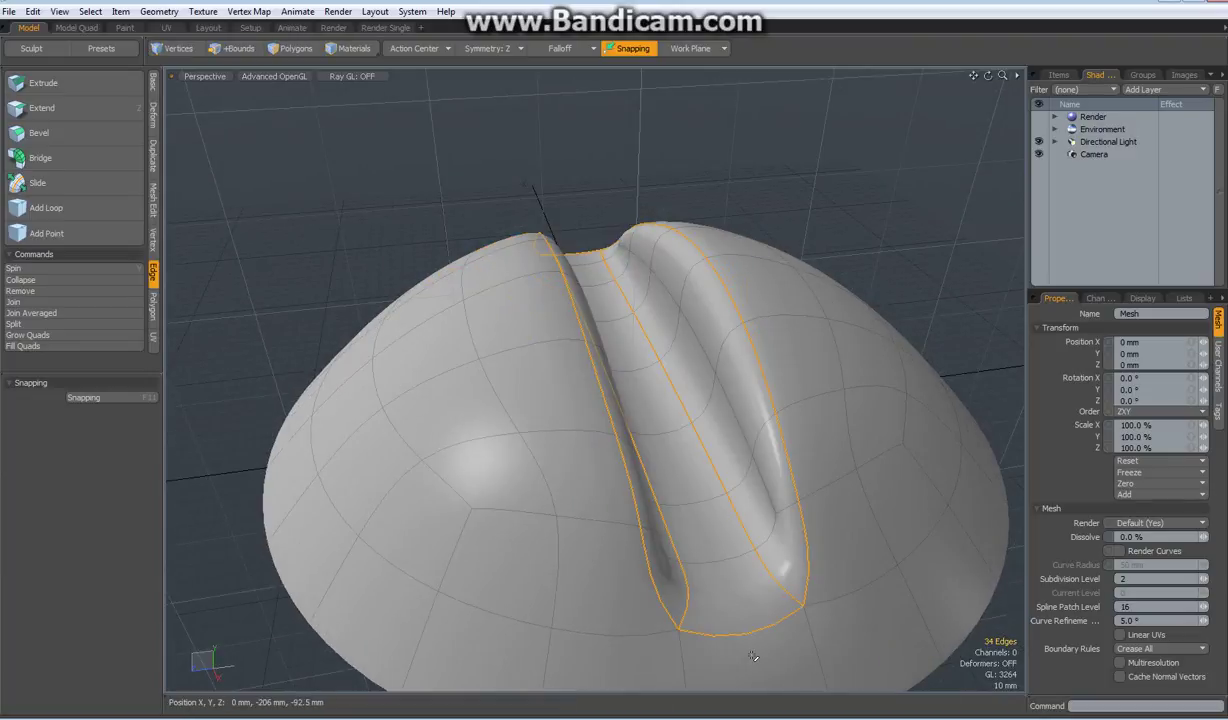
left_click_drag(477, 406, 899, 393, "alt")
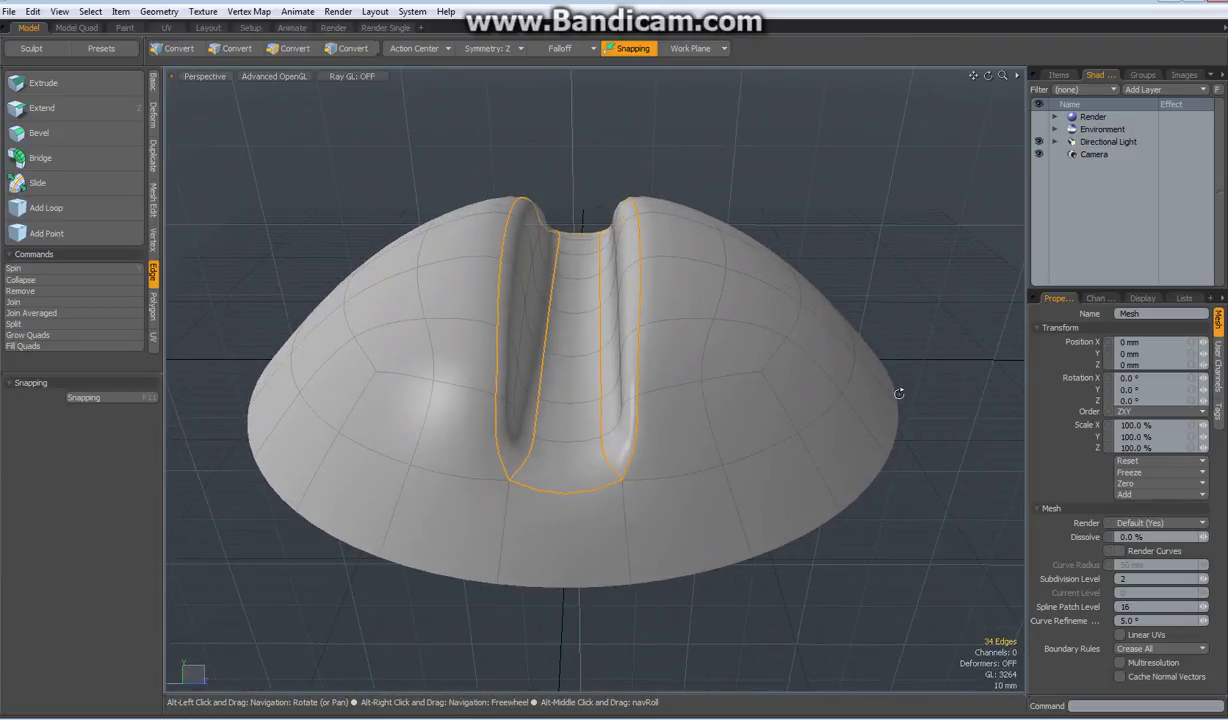
Hide the work plane grid in the perspective view, keeping edge selection mode active.
scroll(590, 397, "up", 4)
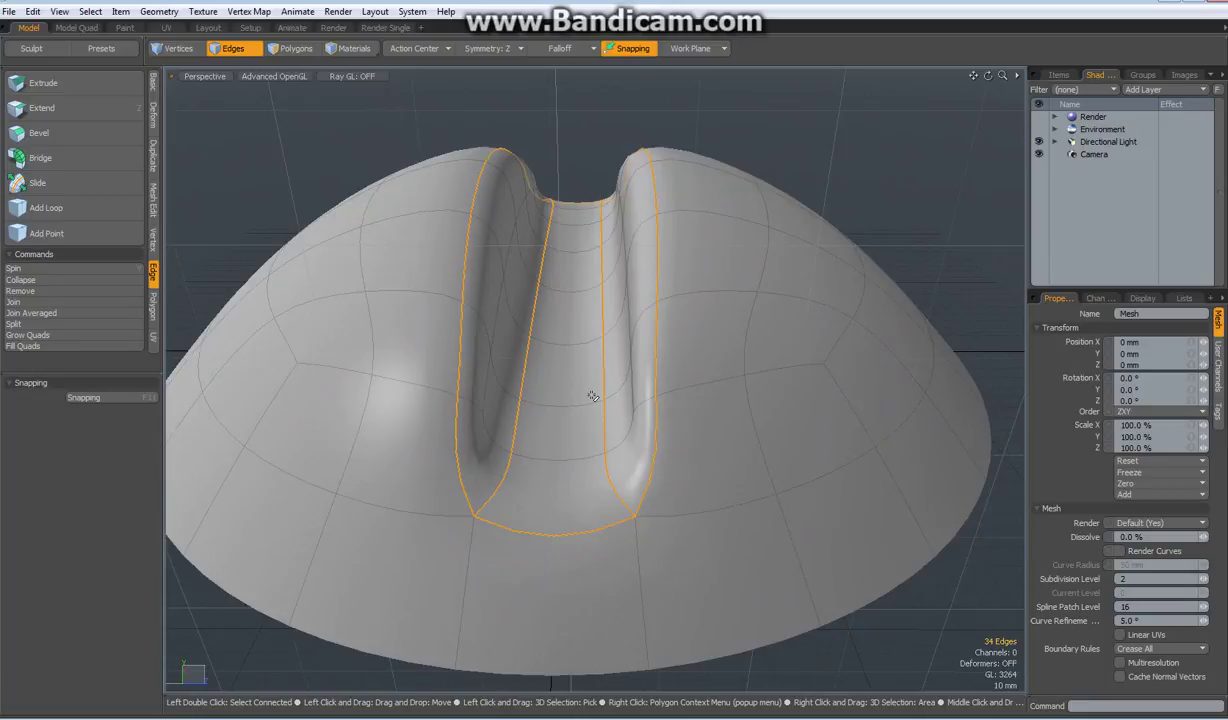
scroll(593, 397, "down", 4)
left_click_drag(630, 384, 643, 449, "alt")
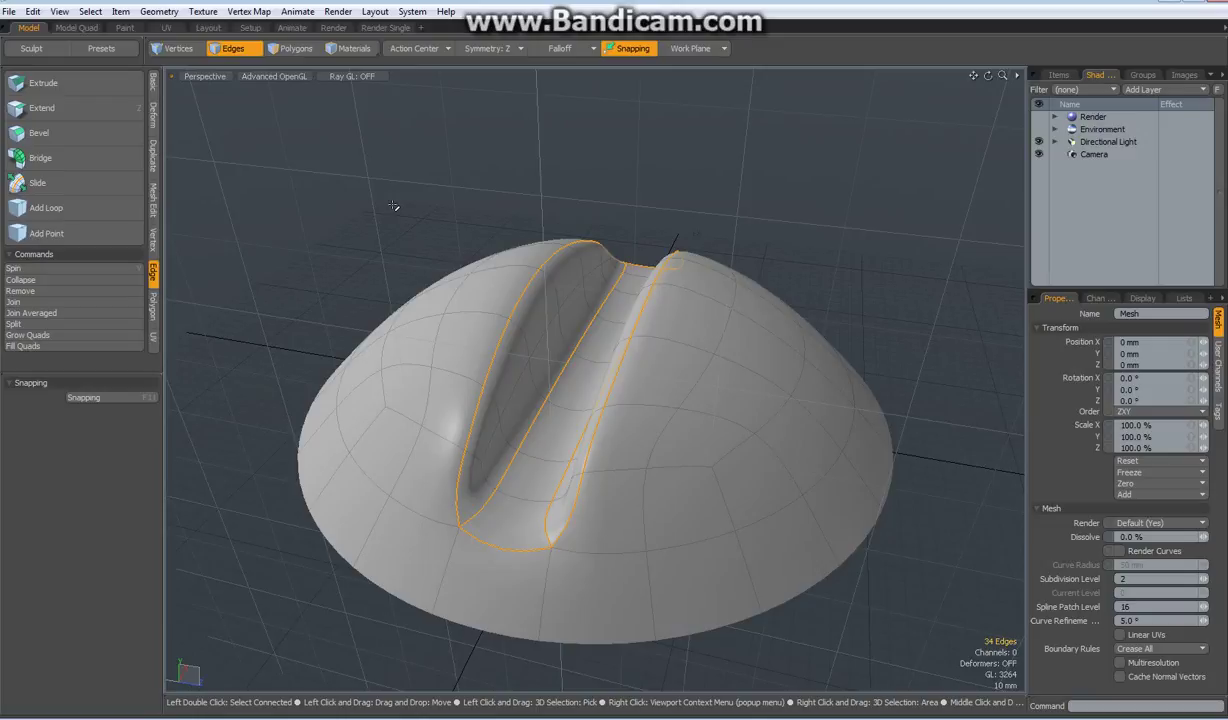
key("ctrl+3")
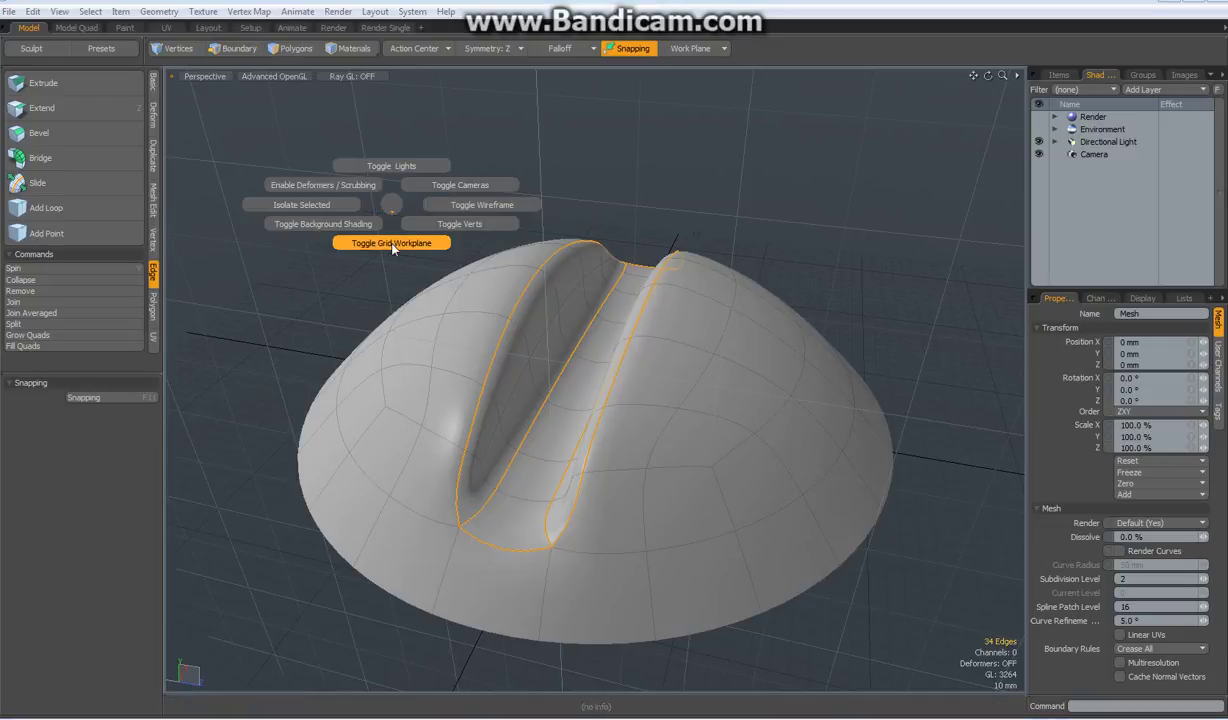
left_click(392, 245)
key("2")
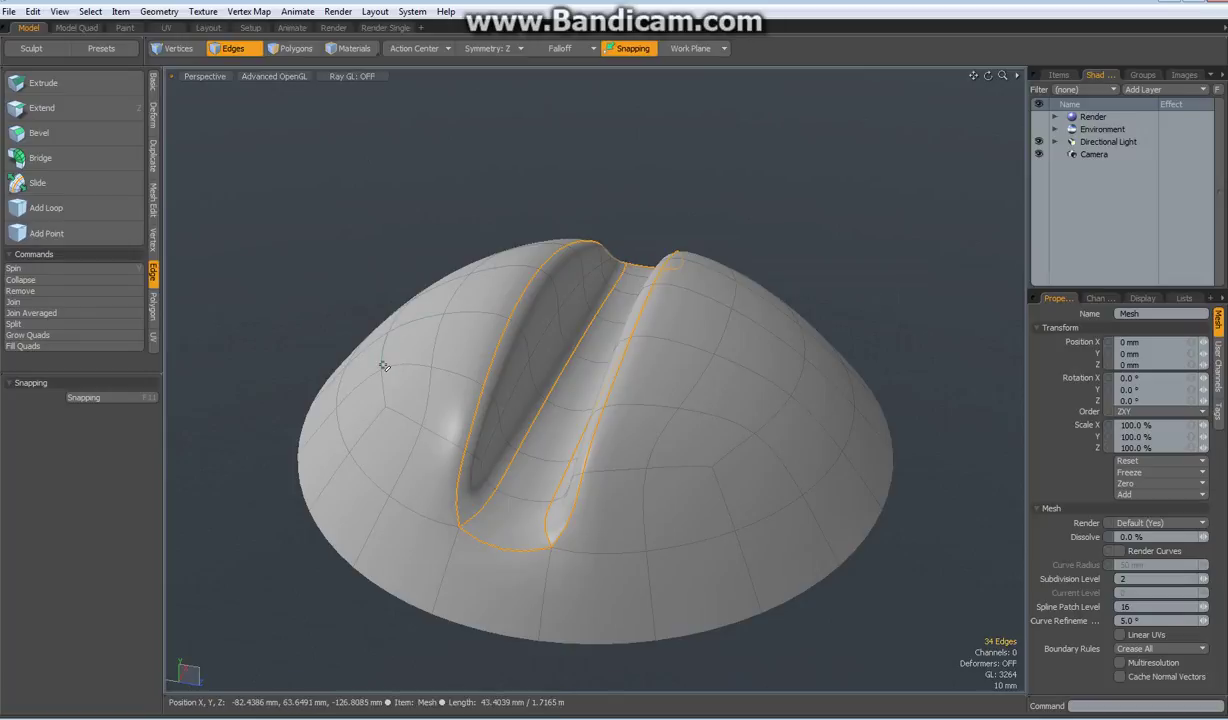